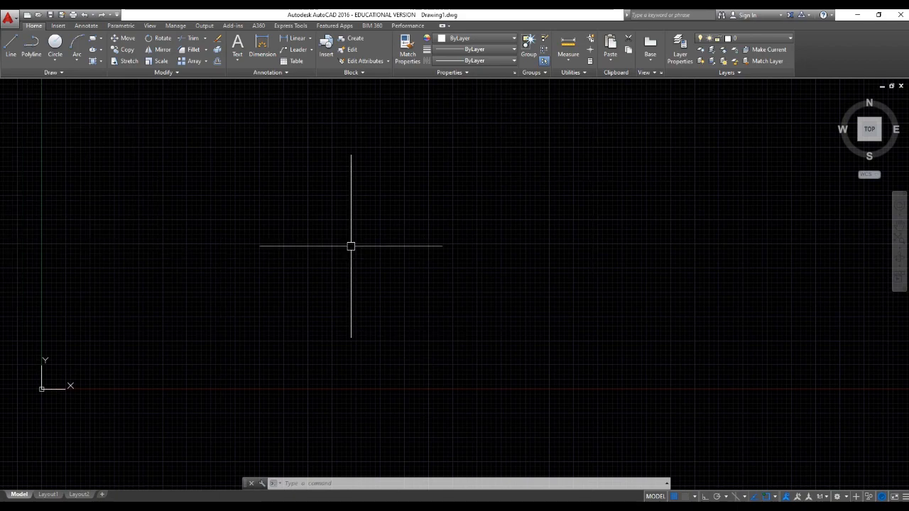
- Hide the ribbon with the clean screen mode, maximize the program window and restore the ribbon with the RIBBON command
{"action": "key", "text": "ctrl+0"}
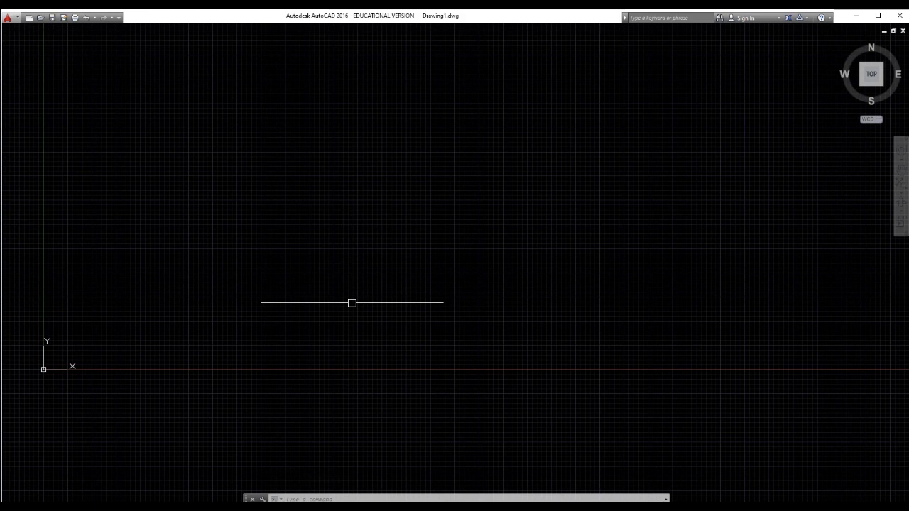
{"action": "left_click", "coordinate": [878, 15]}
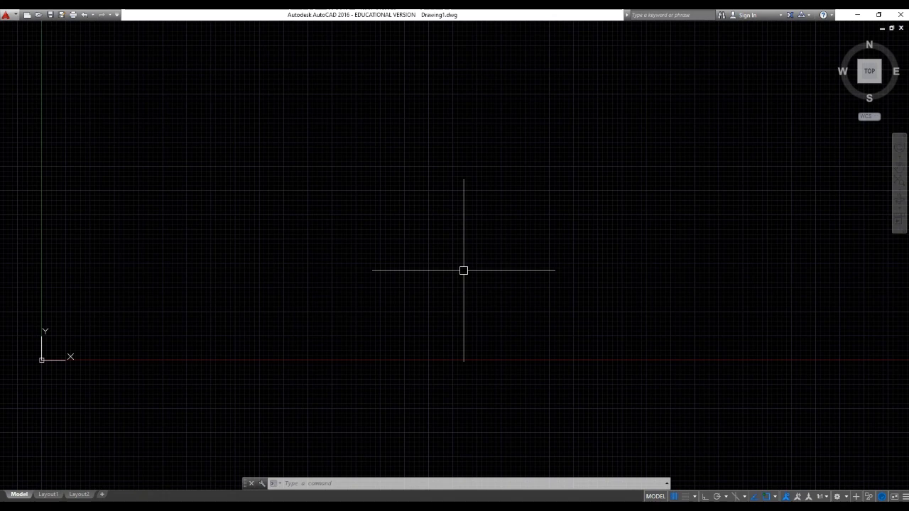
{"action": "type", "text": "RIBBO"}
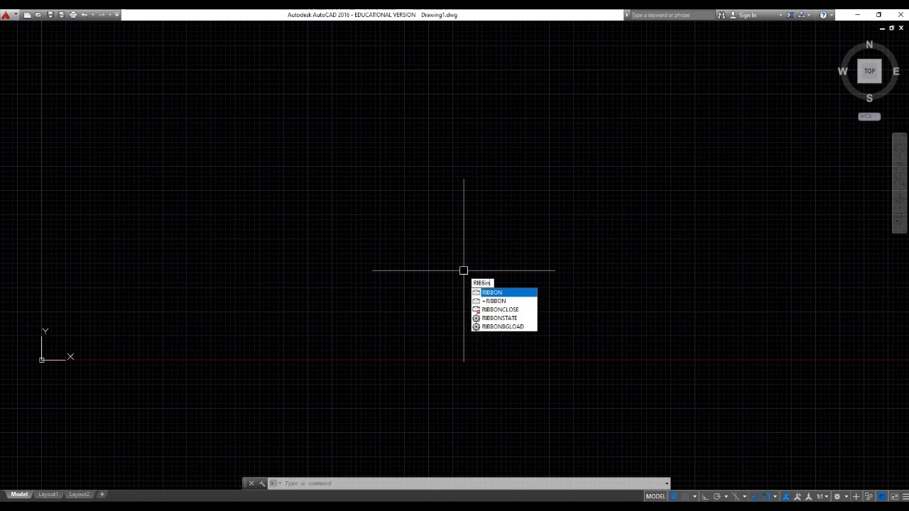
{"action": "key", "text": "Return"}
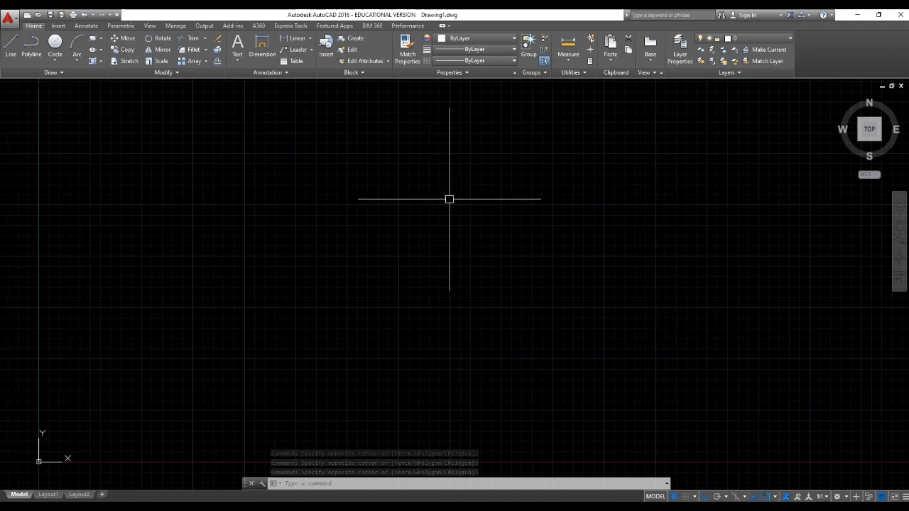
{"action": "scroll", "coordinate": [448, 186], "scroll_direction": "down", "scroll_amount": 1}
{"action": "scroll", "coordinate": [448, 185], "scroll_direction": "up", "scroll_amount": 1}
{"action": "left_click", "coordinate": [440, 187]}
{"action": "left_click", "coordinate": [430, 189]}
{"action": "left_click", "coordinate": [429, 182]}
{"action": "left_click", "coordinate": [409, 178]}
{"action": "left_click", "coordinate": [422, 168]}
{"action": "left_click", "coordinate": [353, 238]}
{"action": "left_click", "coordinate": [430, 175]}
{"action": "left_click", "coordinate": [334, 265]}
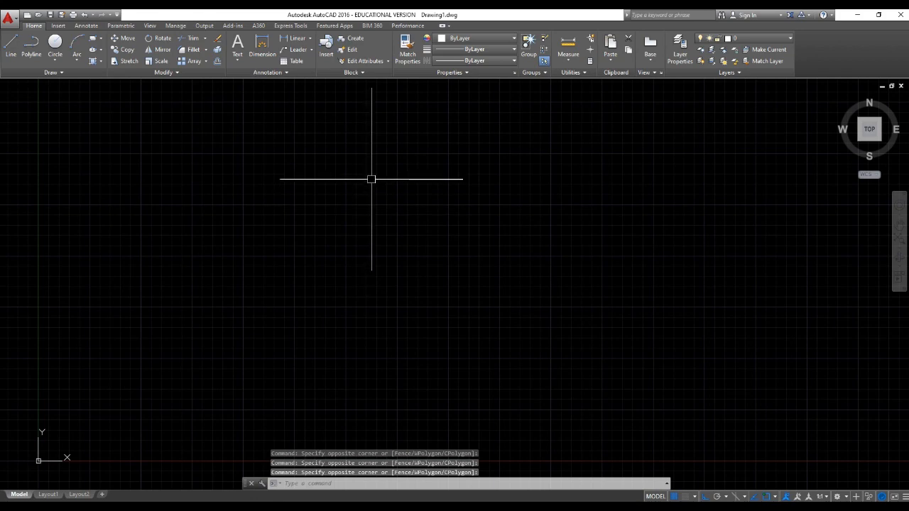
{"action": "left_click", "coordinate": [391, 163]}
{"action": "left_click", "coordinate": [297, 250]}
{"action": "left_click", "coordinate": [370, 176]}
{"action": "left_click", "coordinate": [319, 243]}
{"action": "right_click", "coordinate": [344, 162]}
{"action": "left_click", "coordinate": [339, 160]}
{"action": "left_click", "coordinate": [328, 159]}
{"action": "right_click", "coordinate": [351, 162]}
{"action": "left_click", "coordinate": [358, 159]}
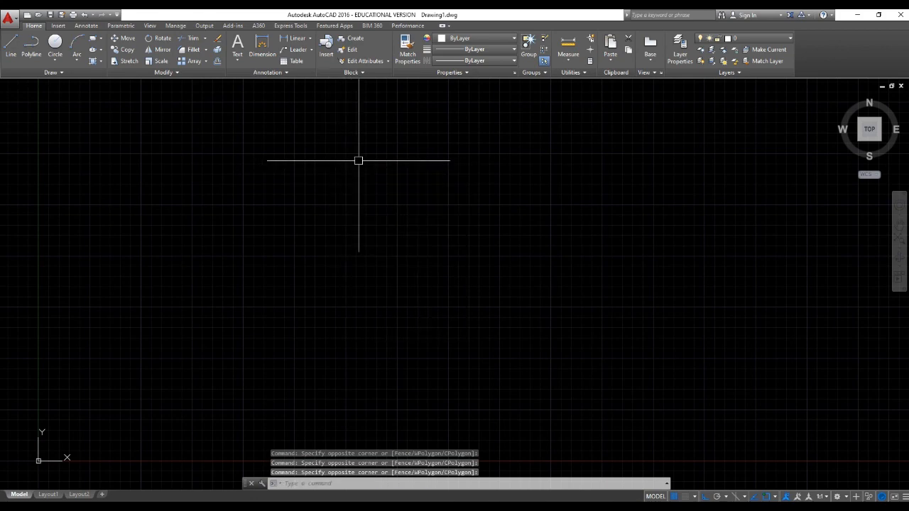
{"action": "right_click", "coordinate": [359, 162]}
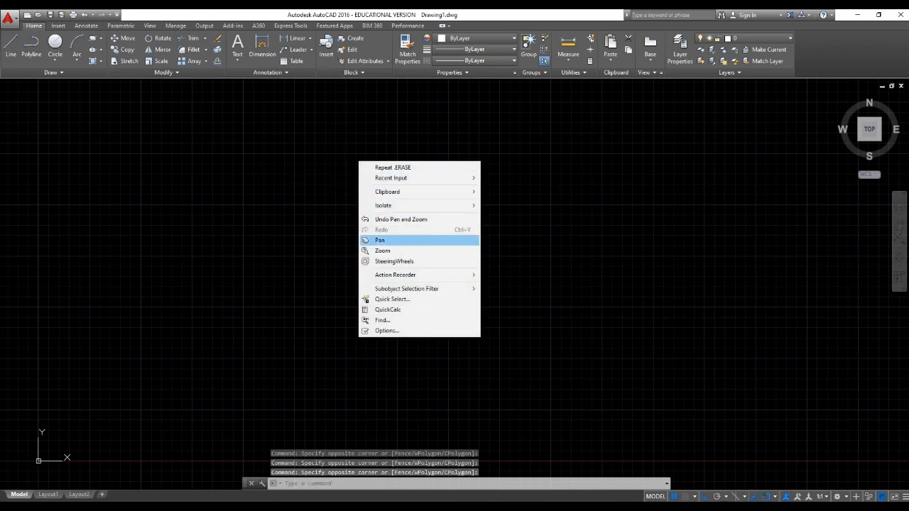
{"action": "left_click", "coordinate": [335, 211]}
{"action": "left_click", "coordinate": [336, 210]}
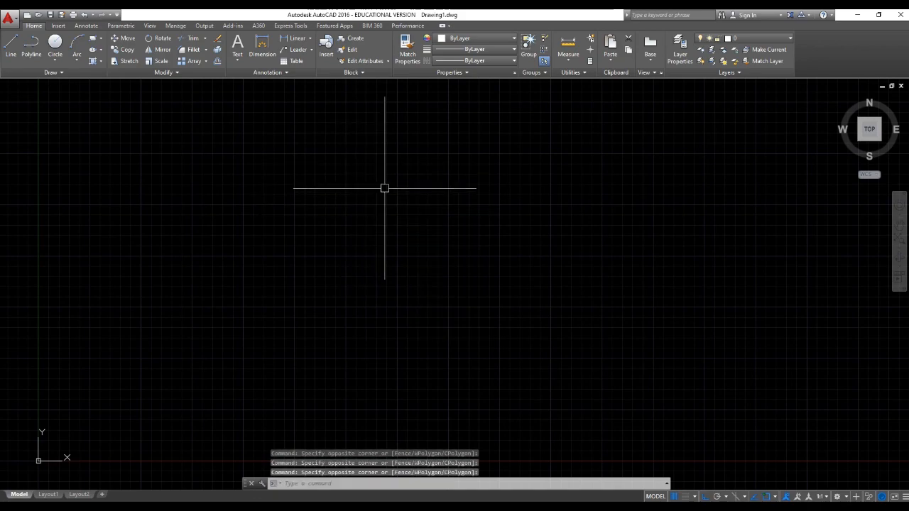
{"action": "scroll", "coordinate": [384, 188], "scroll_direction": "down", "scroll_amount": 4}
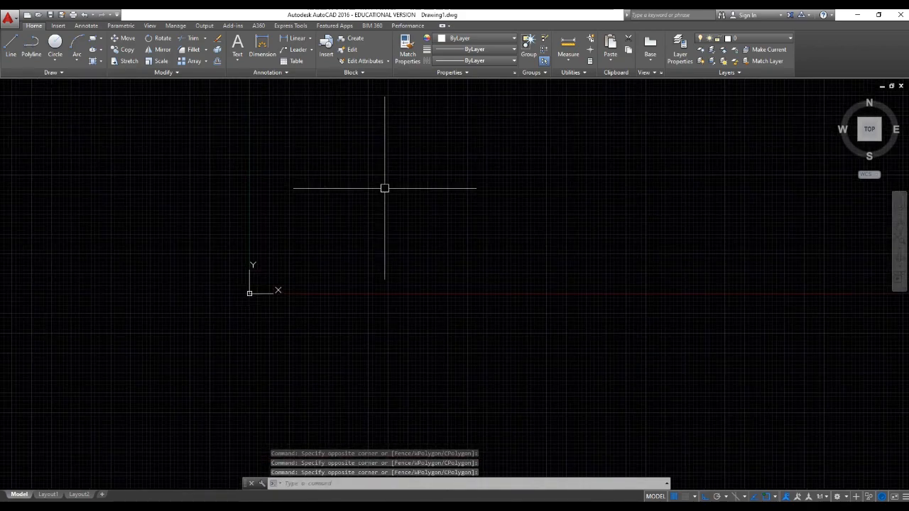
{"action": "scroll", "coordinate": [384, 188], "scroll_direction": "up", "scroll_amount": 5}
{"action": "scroll", "coordinate": [385, 189], "scroll_direction": "down", "scroll_amount": 3}
{"action": "scroll", "coordinate": [385, 188], "scroll_direction": "up", "scroll_amount": 2}
{"action": "scroll", "coordinate": [385, 188], "scroll_direction": "up", "scroll_amount": 1}
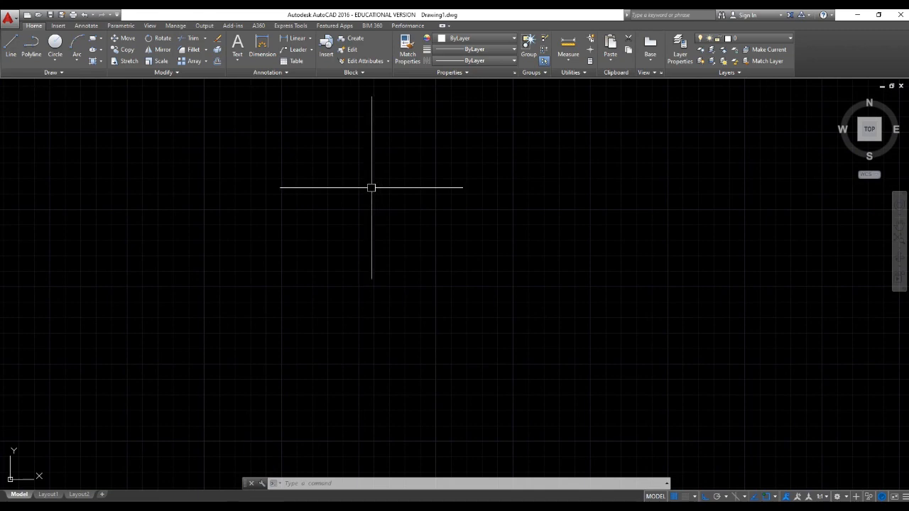
{"action": "mouse_move", "coordinate": [370, 188]}
{"action": "middle_mouse_down"}
{"action": "mouse_move", "coordinate": [468, 182]}
{"action": "mouse_move", "coordinate": [329, 187]}
{"action": "mouse_move", "coordinate": [442, 170]}
{"action": "mouse_move", "coordinate": [382, 155]}
{"action": "mouse_move", "coordinate": [349, 178]}
{"action": "mouse_move", "coordinate": [483, 161]}
{"action": "mouse_move", "coordinate": [337, 147]}
{"action": "mouse_move", "coordinate": [476, 142]}
{"action": "mouse_move", "coordinate": [376, 150]}
{"action": "mouse_move", "coordinate": [369, 106]}
{"action": "mouse_move", "coordinate": [578, 118]}
{"action": "mouse_move", "coordinate": [441, 167]}
{"action": "mouse_move", "coordinate": [412, 148]}
{"action": "middle_mouse_up"}
{"action": "mouse_move", "coordinate": [542, 192]}
{"action": "middle_mouse_down"}
{"action": "mouse_move", "coordinate": [501, 146]}
{"action": "mouse_move", "coordinate": [553, 150]}
{"action": "middle_mouse_up"}
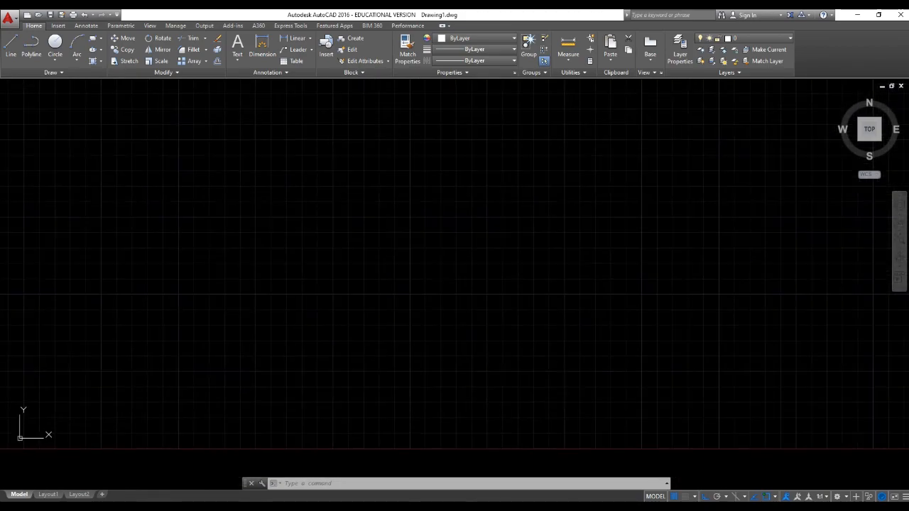
{"action": "scroll", "coordinate": [464, 270], "scroll_direction": "down", "scroll_amount": 2}
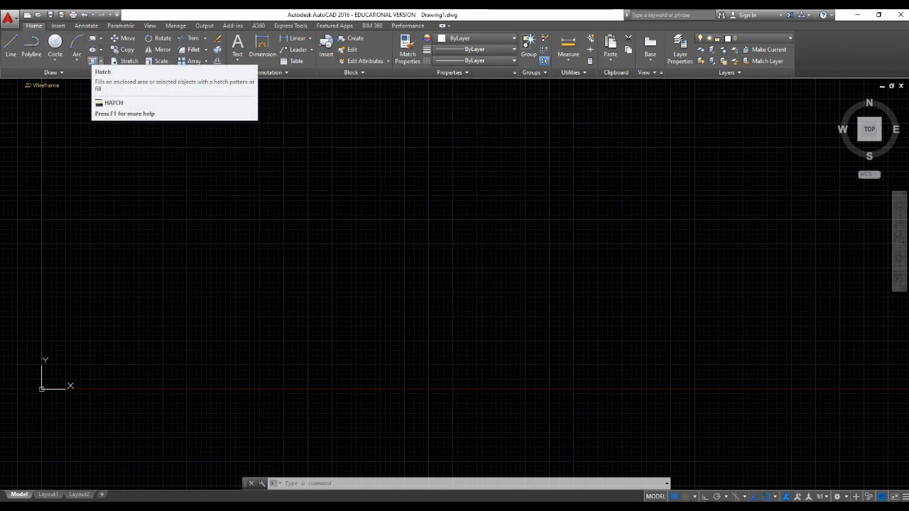
{"action": "left_click", "coordinate": [53, 73]}
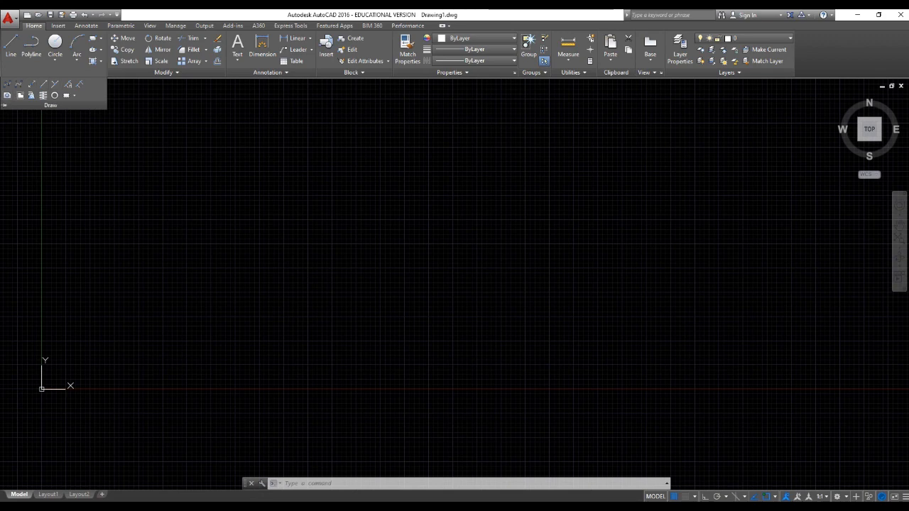
{"action": "left_click", "coordinate": [41, 146]}
{"action": "left_click", "coordinate": [64, 157]}
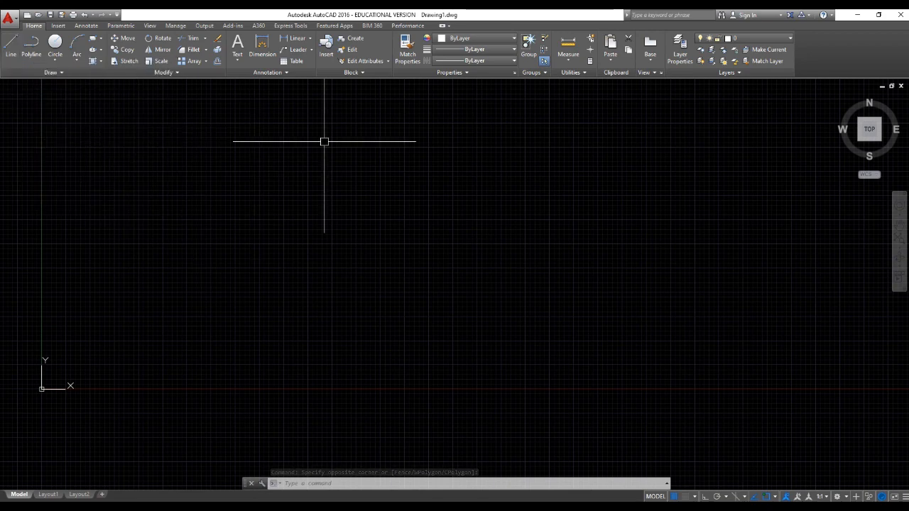
- Draw a long freehand zigzag chain of connected segments with the Line command, beginning with a horizontal segment, and end the command
{"action": "left_click", "coordinate": [10, 46]}
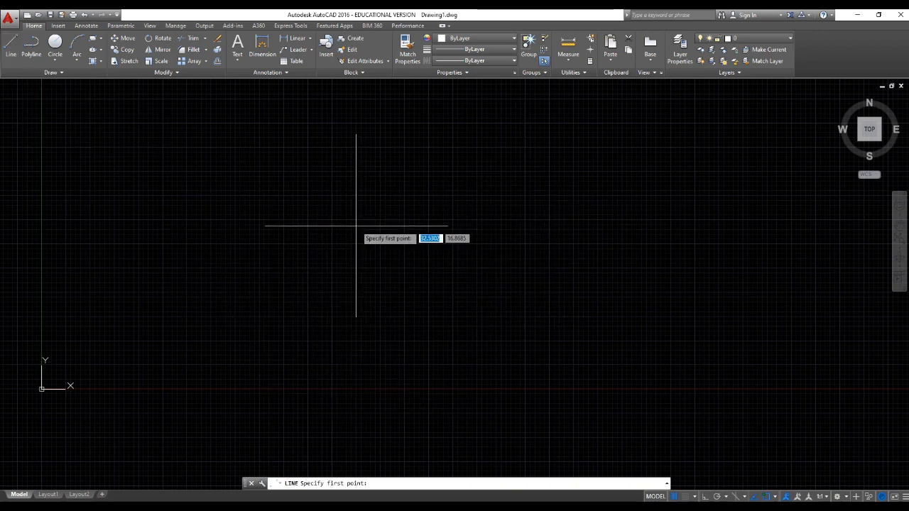
{"action": "left_click", "coordinate": [299, 247]}
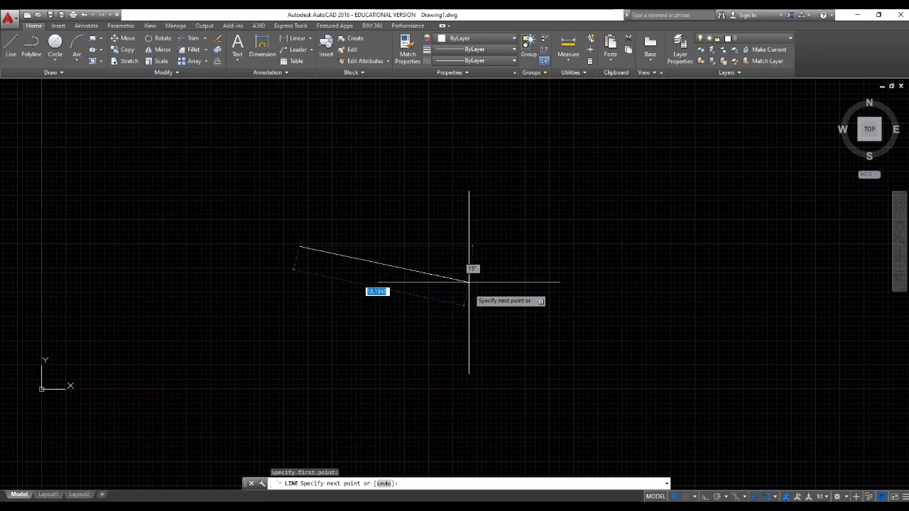
{"action": "left_click", "coordinate": [497, 246]}
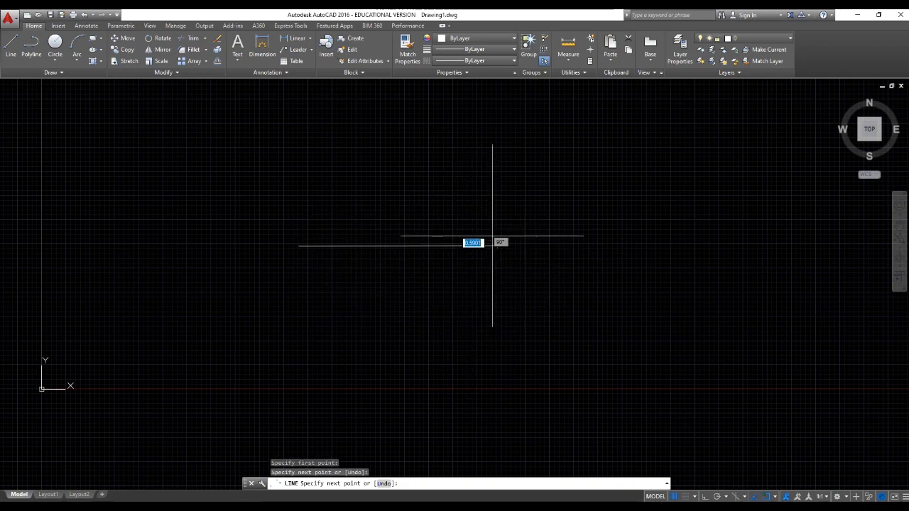
{"action": "left_click", "coordinate": [454, 171]}
{"action": "left_click", "coordinate": [328, 179]}
{"action": "left_click", "coordinate": [280, 149]}
{"action": "left_click", "coordinate": [180, 233]}
{"action": "left_click", "coordinate": [258, 311]}
{"action": "left_click", "coordinate": [354, 355]}
{"action": "left_click", "coordinate": [395, 285]}
{"action": "left_click", "coordinate": [500, 342]}
{"action": "left_click", "coordinate": [532, 271]}
{"action": "left_click", "coordinate": [605, 186]}
{"action": "left_click", "coordinate": [704, 269]}
{"action": "left_click", "coordinate": [496, 158]}
{"action": "left_click", "coordinate": [379, 185]}
{"action": "left_click", "coordinate": [360, 140]}
{"action": "left_click", "coordinate": [297, 160]}
{"action": "left_click", "coordinate": [277, 219]}
{"action": "left_click", "coordinate": [171, 160]}
{"action": "left_click", "coordinate": [123, 224]}
{"action": "left_click", "coordinate": [168, 311]}
{"action": "left_click", "coordinate": [245, 255]}
{"action": "left_click", "coordinate": [314, 290]}
{"action": "left_click", "coordinate": [385, 268]}
{"action": "left_click", "coordinate": [400, 208]}
{"action": "left_click", "coordinate": [468, 245]}
{"action": "left_click", "coordinate": [490, 287]}
{"action": "left_click", "coordinate": [526, 174]}
{"action": "left_click", "coordinate": [594, 137]}
{"action": "left_click", "coordinate": [633, 127]}
{"action": "left_click", "coordinate": [750, 211]}
{"action": "left_click", "coordinate": [759, 325]}
{"action": "left_click", "coordinate": [678, 326]}
{"action": "left_click", "coordinate": [628, 313]}
{"action": "left_click", "coordinate": [570, 384]}
{"action": "left_click", "coordinate": [486, 405]}
{"action": "left_click", "coordinate": [448, 370]}
{"action": "left_click", "coordinate": [375, 372]}
{"action": "left_click", "coordinate": [268, 420]}
{"action": "left_click", "coordinate": [209, 345]}
{"action": "left_click", "coordinate": [114, 330]}
{"action": "left_click", "coordinate": [163, 249]}
{"action": "left_click", "coordinate": [163, 221]}
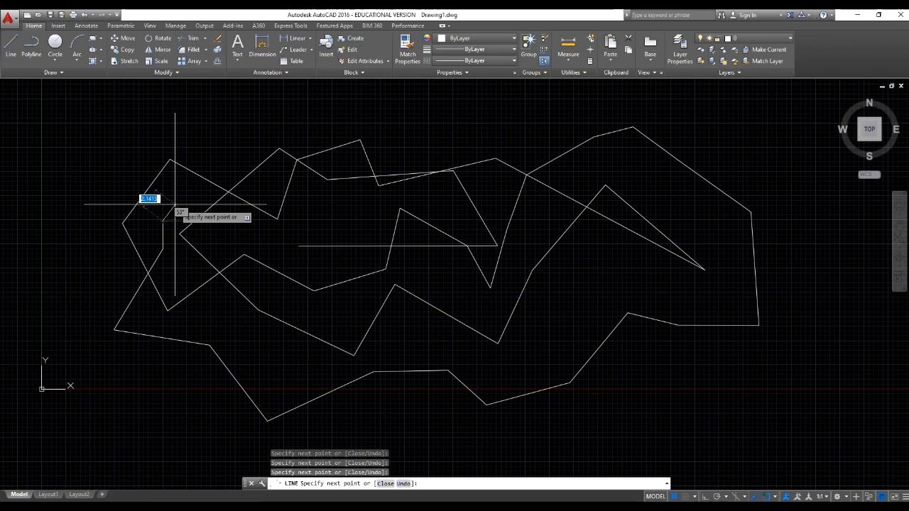
{"action": "right_click", "coordinate": [175, 204]}
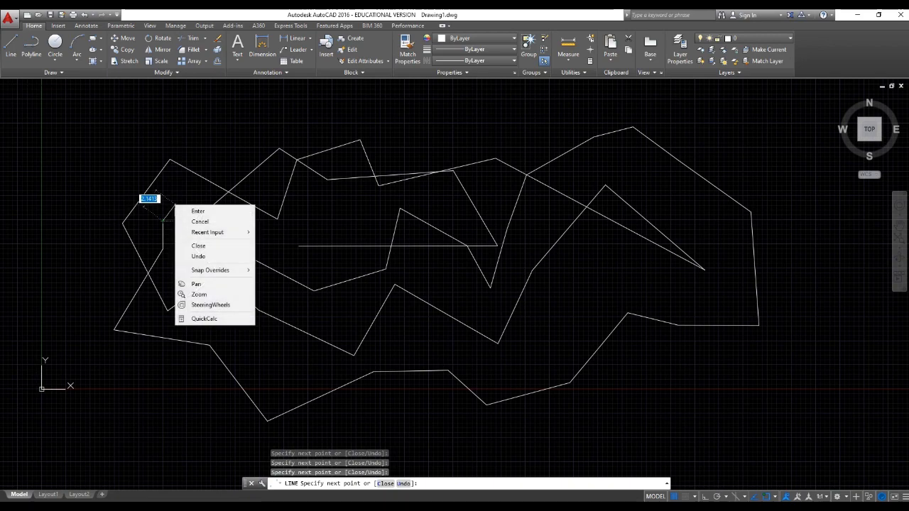
{"action": "left_click", "coordinate": [185, 211]}
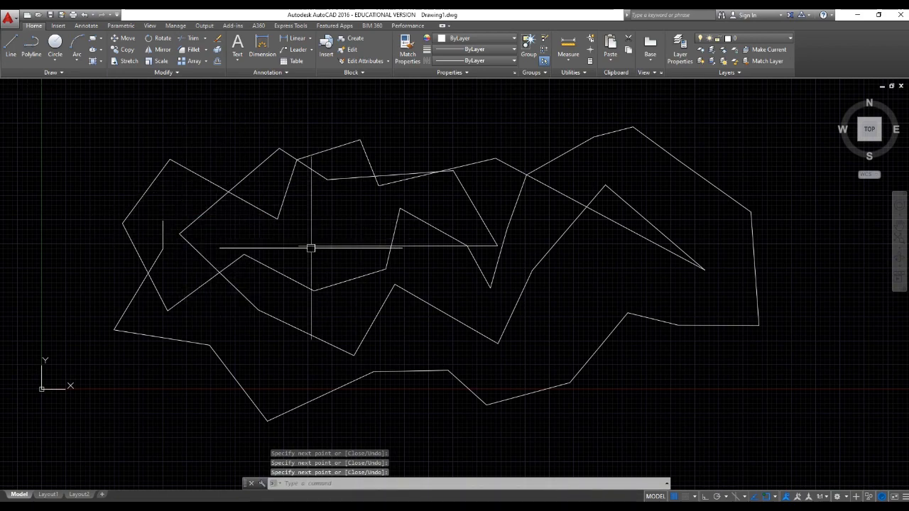
- Select several individual line segments at the left end of the zigzag chain and clear the selection
{"action": "left_click", "coordinate": [275, 217]}
{"action": "left_click", "coordinate": [151, 187]}
{"action": "left_click", "coordinate": [138, 229]}
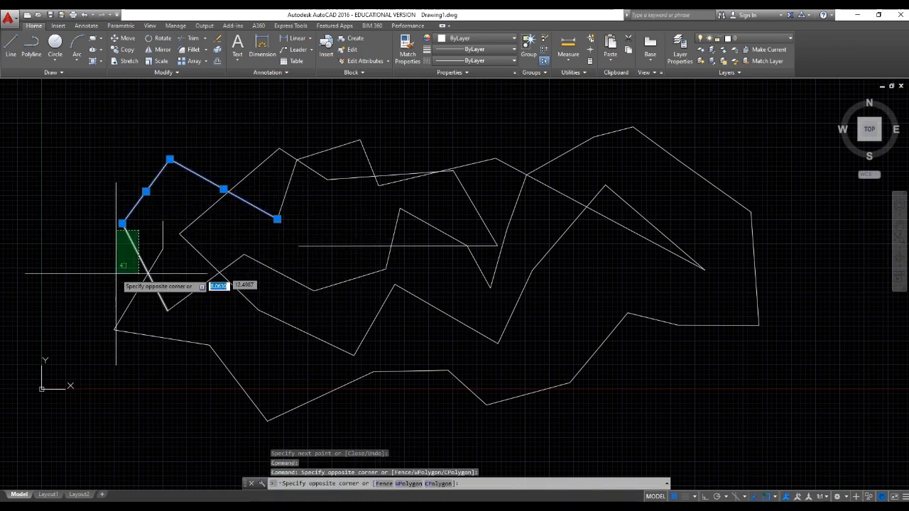
{"action": "left_click", "coordinate": [117, 274]}
{"action": "left_click", "coordinate": [136, 302]}
{"action": "left_click", "coordinate": [162, 244]}
{"action": "left_click", "coordinate": [193, 249]}
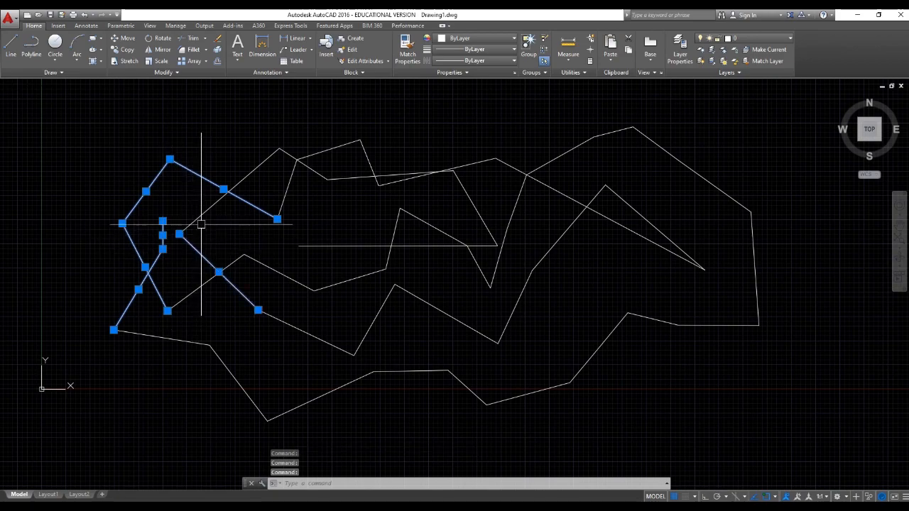
{"action": "left_click", "coordinate": [276, 203]}
{"action": "key", "text": "Escape"}
{"action": "key", "text": "Escape"}
{"action": "scroll", "coordinate": [506, 261], "scroll_direction": "down", "scroll_amount": 2}
{"action": "middle_click_drag", "start_coordinate": [577, 290], "coordinate": [556, 243]}
{"action": "scroll", "coordinate": [459, 246], "scroll_direction": "up", "scroll_amount": 2}
{"action": "middle_click_drag", "start_coordinate": [455, 246], "coordinate": [446, 295]}
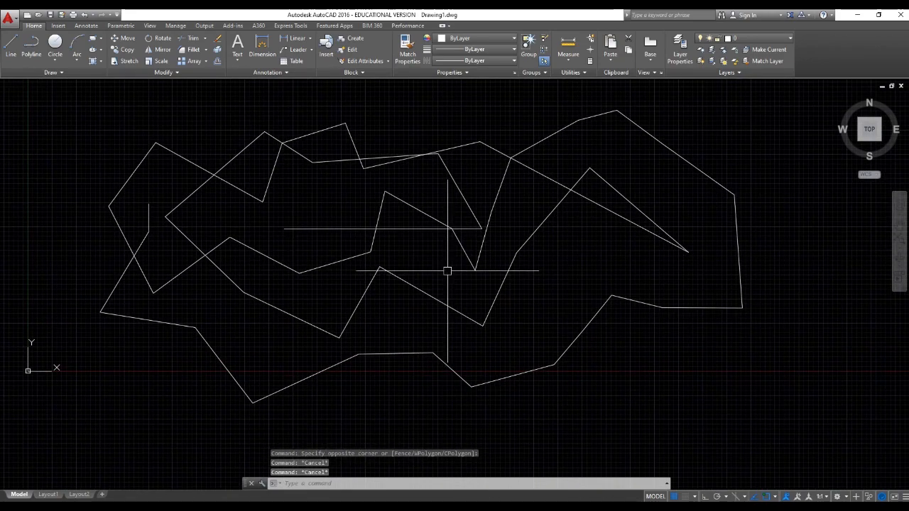
{"action": "middle_click_drag", "start_coordinate": [515, 293], "coordinate": [473, 289]}
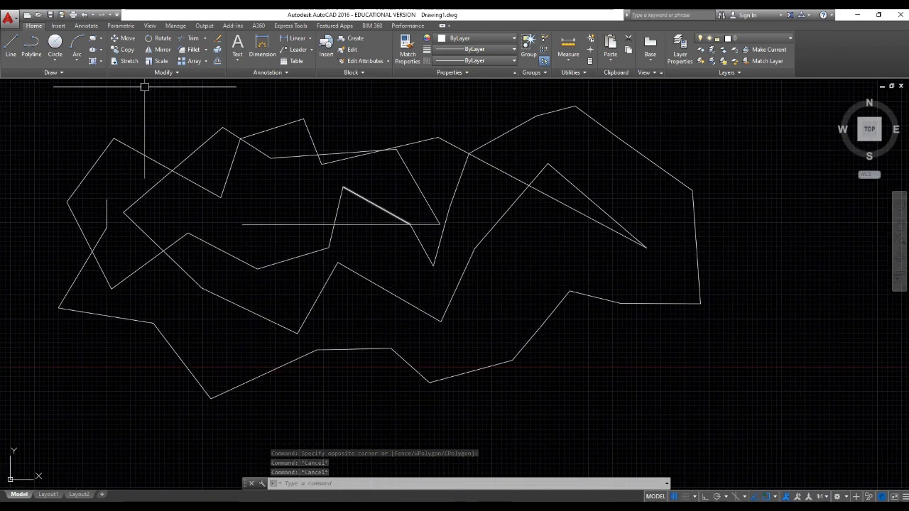
{"action": "scroll", "coordinate": [637, 268], "scroll_direction": "down", "scroll_amount": 2}
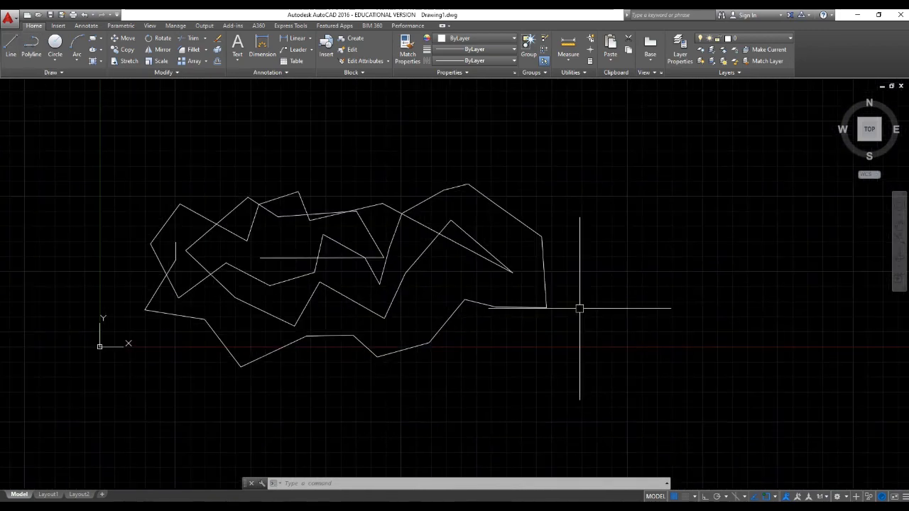
{"action": "left_click", "coordinate": [11, 44]}
{"action": "mouse_move", "coordinate": [614, 235]}
{"action": "middle_mouse_down"}
{"action": "mouse_move", "coordinate": [488, 214]}
{"action": "mouse_move", "coordinate": [518, 248]}
{"action": "middle_mouse_up"}
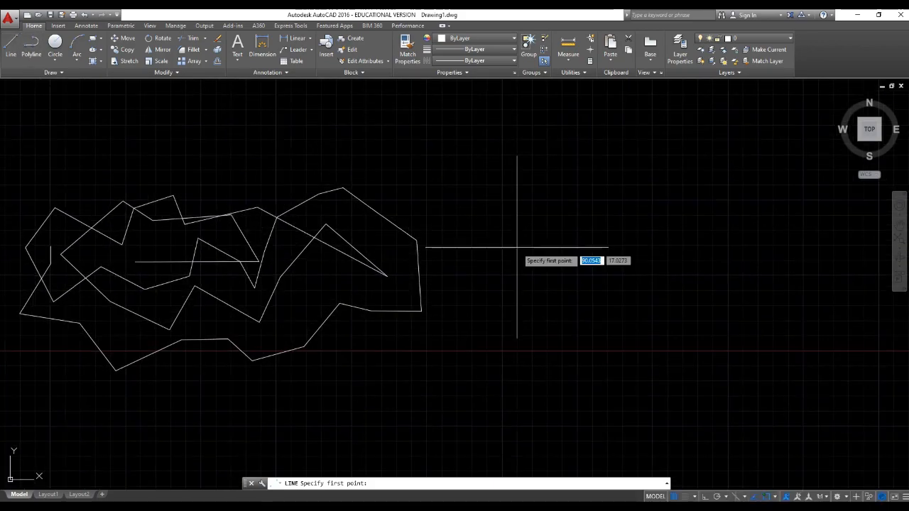
{"action": "scroll", "coordinate": [507, 274], "scroll_direction": "up", "scroll_amount": 2}
{"action": "left_click", "coordinate": [495, 277]}
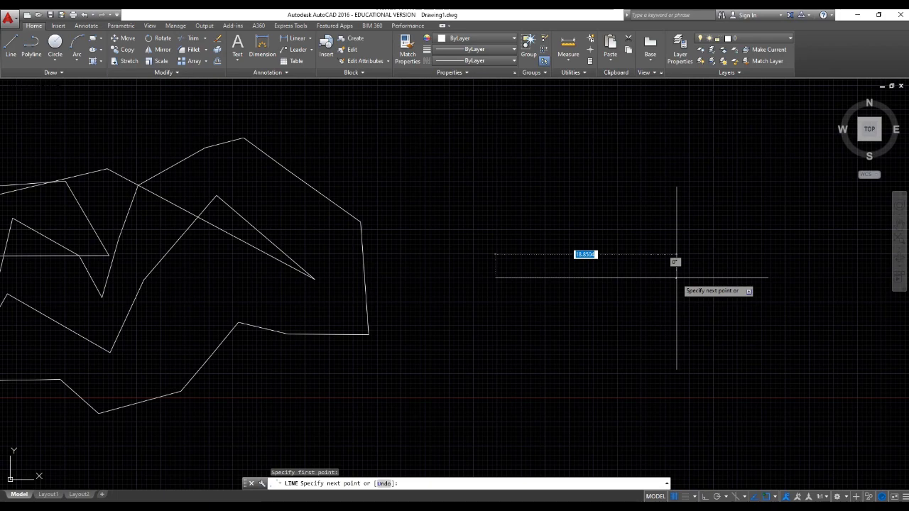
{"action": "key", "text": "Escape"}
- Draw a single line 1000 units long, nearly horizontal with a slight upward slope, starting just to the right of the zigzag chain
{"action": "type", "text": "l"}
{"action": "key", "text": "Return"}
{"action": "left_click", "coordinate": [424, 282]}
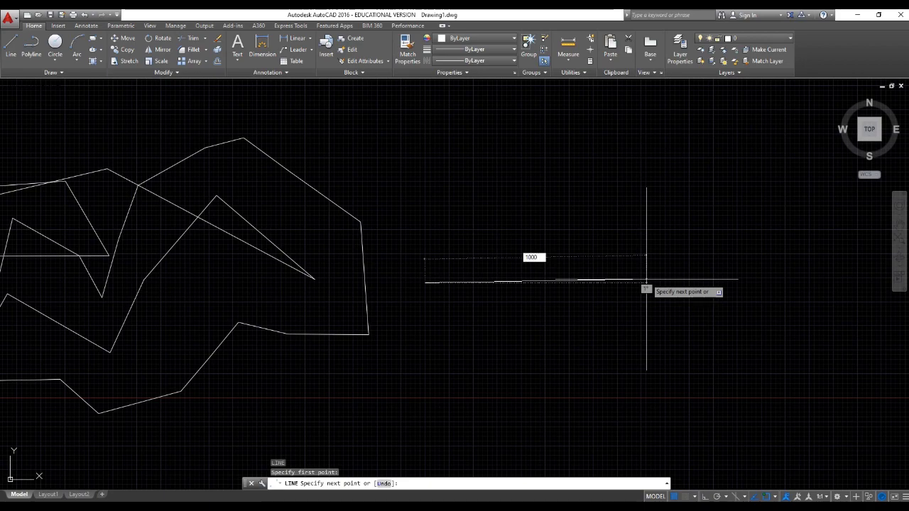
{"action": "key", "text": "Return"}
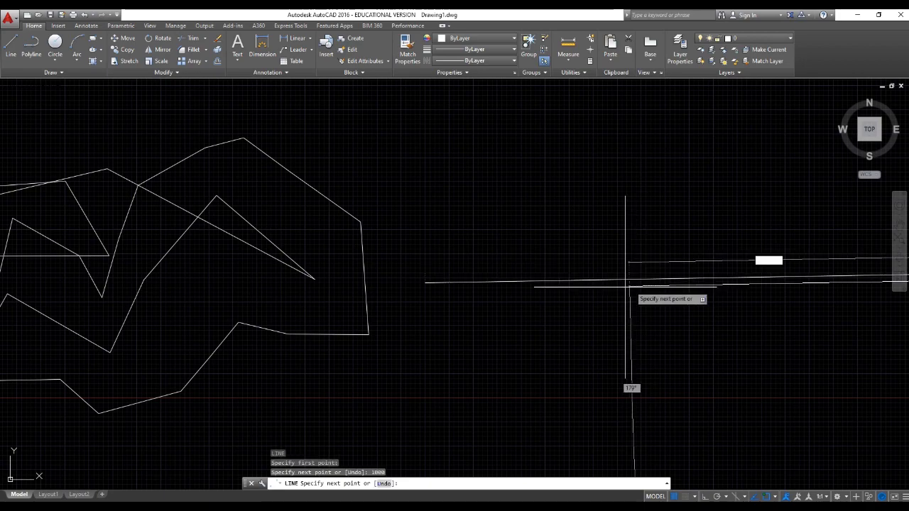
{"action": "scroll", "coordinate": [611, 278], "scroll_direction": "down", "scroll_amount": 5}
{"action": "middle_click_drag", "start_coordinate": [609, 278], "coordinate": [250, 270]}
{"action": "key", "text": "Return"}
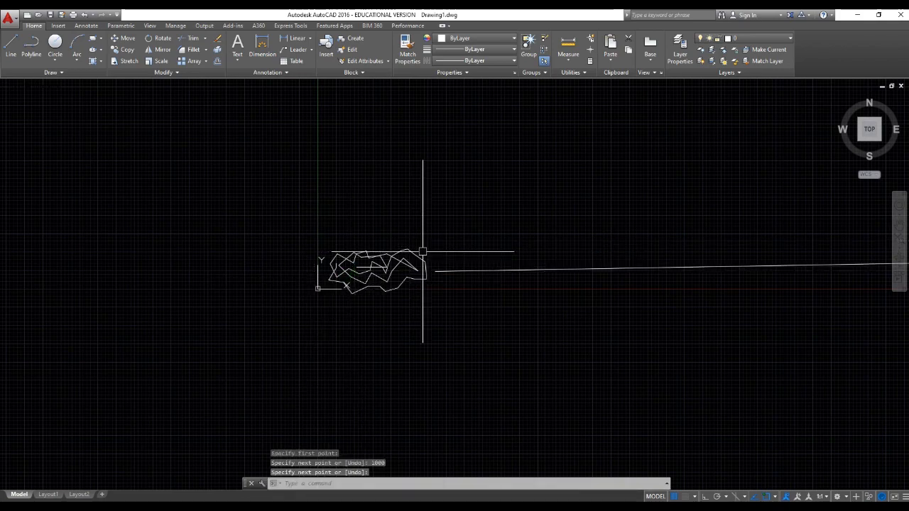
- Practise selecting the 1000-unit line with crossing windows, clearing the selection after each try
{"action": "scroll", "coordinate": [422, 263], "scroll_direction": "down", "scroll_amount": 5}
{"action": "mouse_move", "coordinate": [532, 254]}
{"action": "middle_mouse_down"}
{"action": "mouse_move", "coordinate": [370, 285]}
{"action": "mouse_move", "coordinate": [371, 322]}
{"action": "middle_mouse_up"}
{"action": "scroll", "coordinate": [370, 285], "scroll_direction": "up", "scroll_amount": 5}
{"action": "left_click", "coordinate": [398, 304]}
{"action": "left_click", "coordinate": [351, 249]}
{"action": "scroll", "coordinate": [390, 284], "scroll_direction": "down", "scroll_amount": 5}
{"action": "scroll", "coordinate": [339, 280], "scroll_direction": "up", "scroll_amount": 2}
{"action": "left_click", "coordinate": [385, 323]}
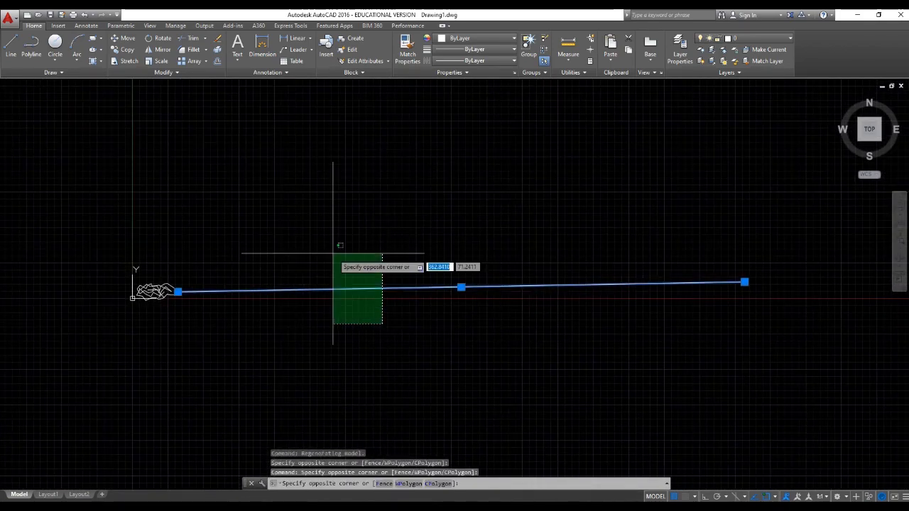
{"action": "key", "text": "Escape"}
{"action": "key", "text": "Escape"}
{"action": "left_click", "coordinate": [386, 315]}
{"action": "left_click", "coordinate": [353, 252]}
{"action": "key", "text": "Escape"}
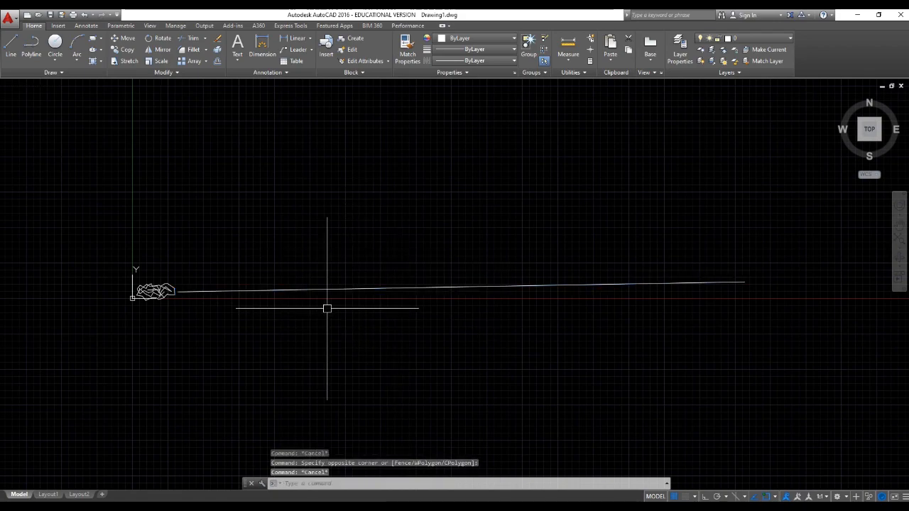
{"action": "scroll", "coordinate": [349, 309], "scroll_direction": "up", "scroll_amount": 2}
{"action": "scroll", "coordinate": [316, 298], "scroll_direction": "down", "scroll_amount": 2}
{"action": "left_click", "coordinate": [406, 328]}
{"action": "left_click", "coordinate": [332, 224]}
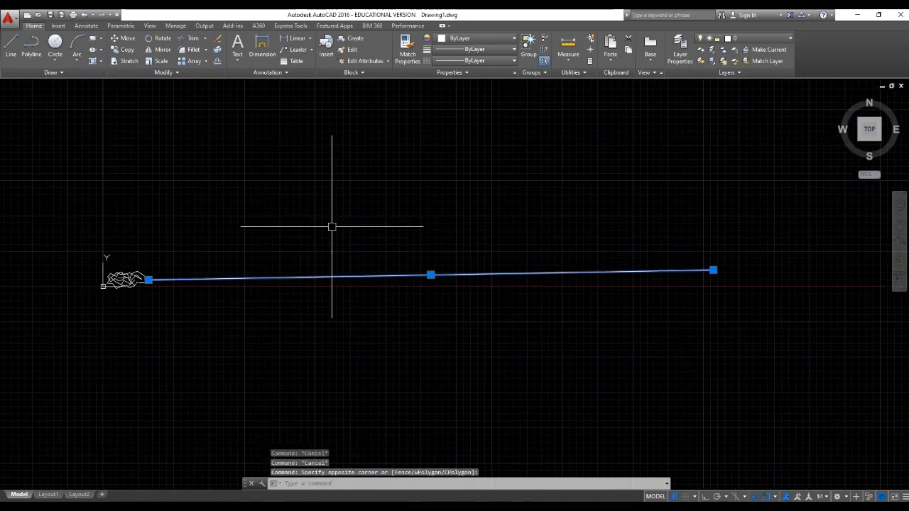
{"action": "key", "text": "Escape"}
- Select the 1000-unit line with a crossing window
{"action": "left_click", "coordinate": [422, 305]}
{"action": "left_click", "coordinate": [380, 243]}
{"action": "key", "text": "Escape"}
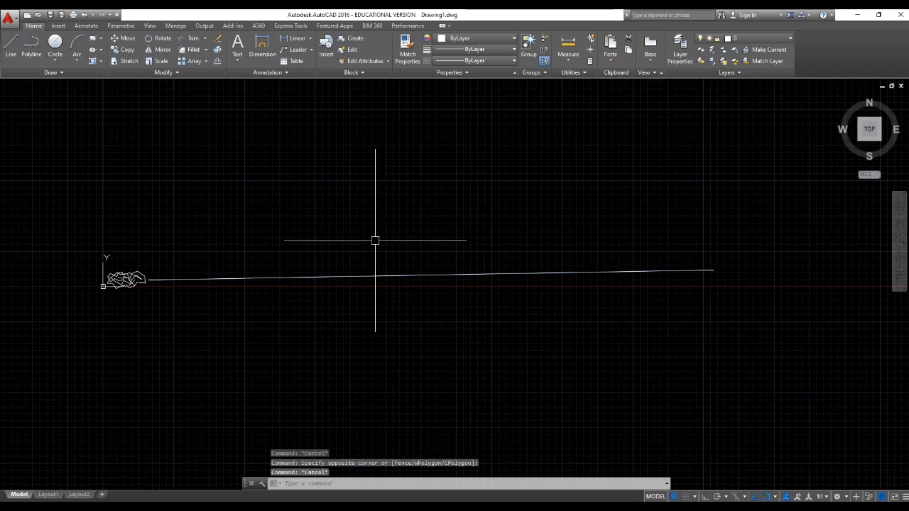
{"action": "left_click", "coordinate": [416, 326]}
{"action": "left_click", "coordinate": [381, 270]}
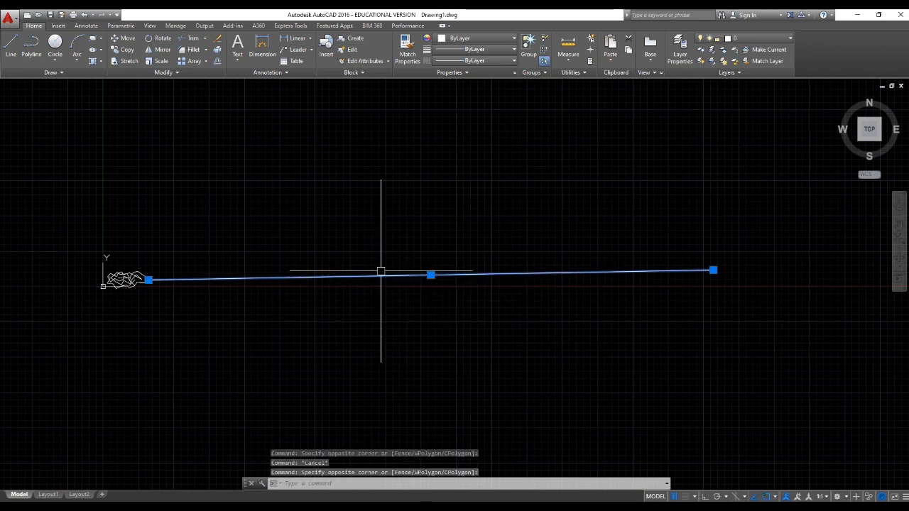
- Practise selecting the 1000-unit line with crossing windows near its start, clearing the selection after each try
{"action": "key", "text": "Escape"}
{"action": "key", "text": "Escape"}
{"action": "left_click", "coordinate": [348, 303]}
{"action": "left_click", "coordinate": [291, 224]}
{"action": "scroll", "coordinate": [290, 227], "scroll_direction": "down", "scroll_amount": 1}
{"action": "middle_click_drag", "start_coordinate": [269, 248], "coordinate": [348, 238]}
{"action": "left_click", "coordinate": [358, 297]}
{"action": "left_click", "coordinate": [287, 198]}
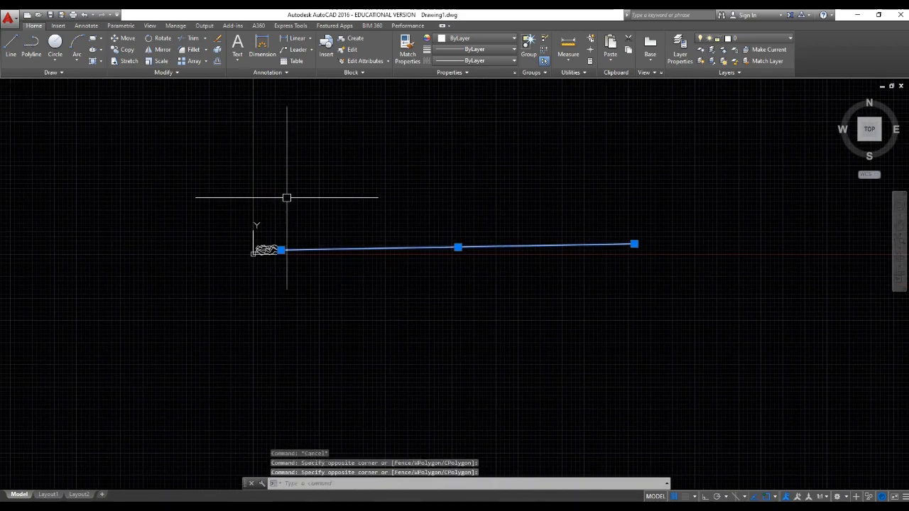
{"action": "key", "text": "Escape"}
- Examine the straightness of the 1000-unit line near its start beside the zigzag chain
{"action": "scroll", "coordinate": [324, 241], "scroll_direction": "up", "scroll_amount": 2}
{"action": "mouse_move", "coordinate": [290, 217]}
{"action": "middle_mouse_down"}
{"action": "mouse_move", "coordinate": [197, 229]}
{"action": "mouse_move", "coordinate": [199, 248]}
{"action": "middle_mouse_up"}
{"action": "scroll", "coordinate": [142, 254], "scroll_direction": "up", "scroll_amount": 6}
{"action": "scroll", "coordinate": [240, 239], "scroll_direction": "down", "scroll_amount": 2}
{"action": "mouse_move", "coordinate": [375, 260]}
{"action": "middle_mouse_down"}
{"action": "mouse_move", "coordinate": [334, 280]}
{"action": "mouse_move", "coordinate": [361, 278]}
{"action": "mouse_move", "coordinate": [323, 256]}
{"action": "mouse_move", "coordinate": [260, 270]}
{"action": "mouse_move", "coordinate": [263, 237]}
{"action": "middle_mouse_up"}
{"action": "scroll", "coordinate": [357, 285], "scroll_direction": "down", "scroll_amount": 2}
{"action": "left_click", "coordinate": [319, 260]}
{"action": "key", "text": "Escape"}
{"action": "key", "text": "Escape"}
{"action": "scroll", "coordinate": [293, 266], "scroll_direction": "up", "scroll_amount": 2}
{"action": "scroll", "coordinate": [261, 269], "scroll_direction": "down", "scroll_amount": 2}
{"action": "scroll", "coordinate": [300, 261], "scroll_direction": "down", "scroll_amount": 2}
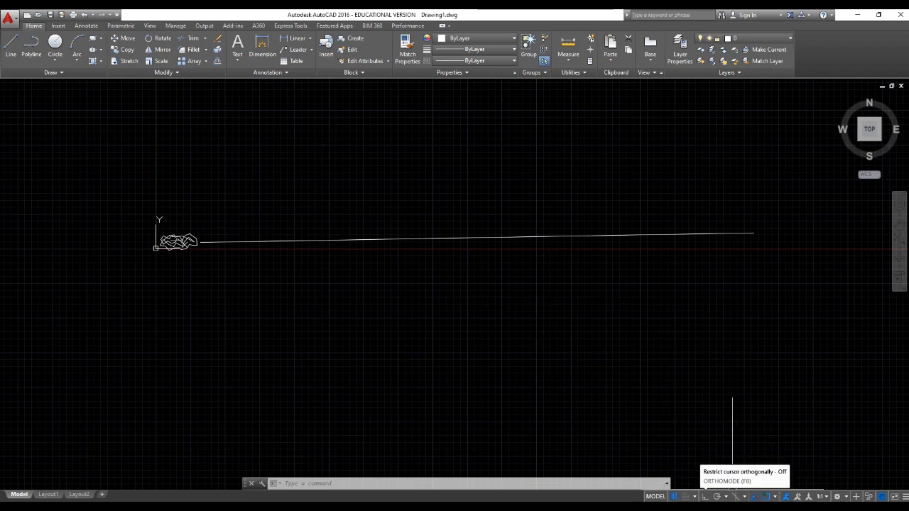
- Turn on Ortho mode and begin a line below the first part of the 1000-unit line
{"action": "left_click", "coordinate": [705, 497]}
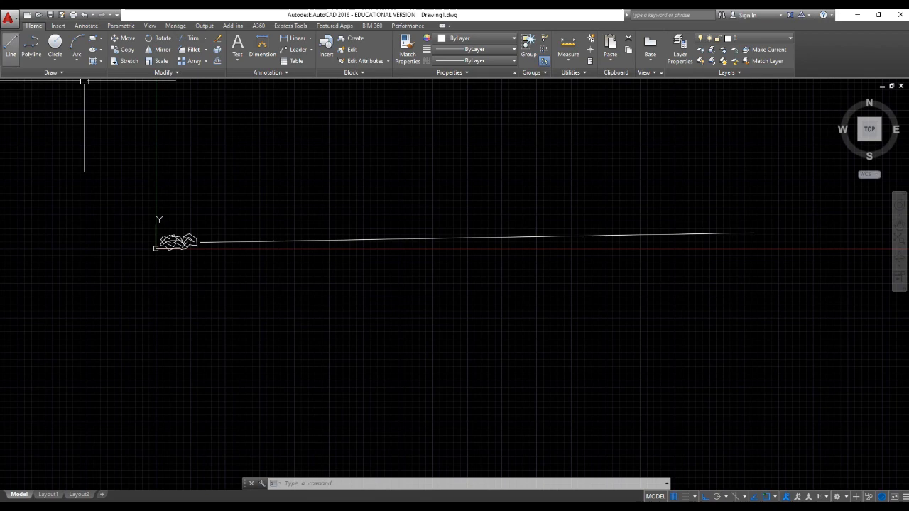
{"action": "left_click", "coordinate": [10, 44]}
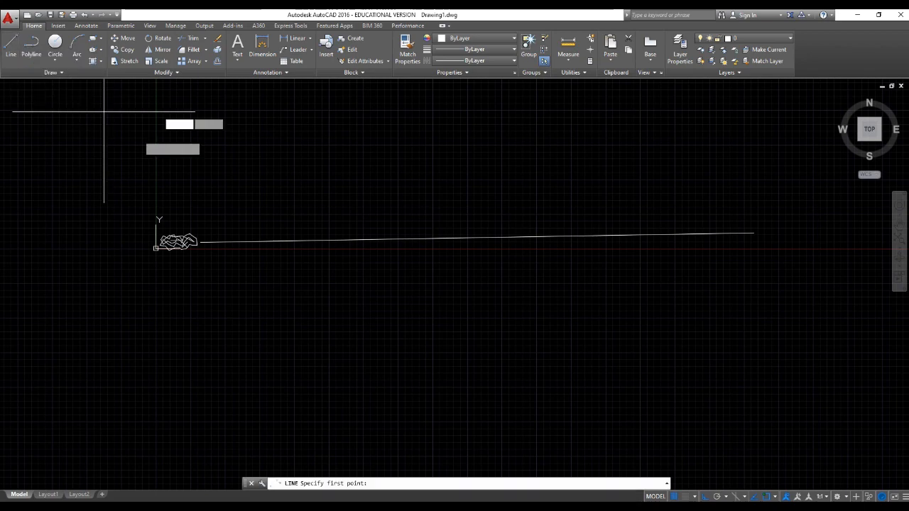
{"action": "left_click", "coordinate": [243, 284]}
{"action": "scroll", "coordinate": [217, 297], "scroll_direction": "up", "scroll_amount": 3}
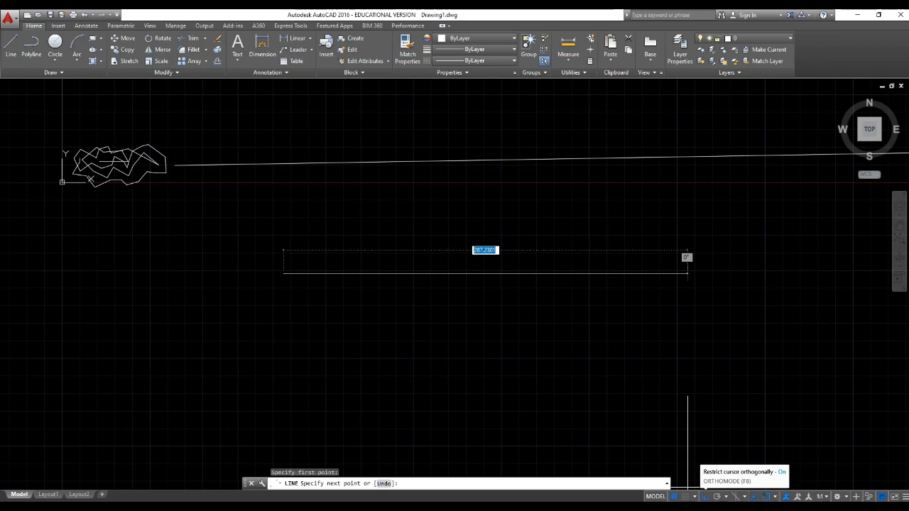
- Turn off Ortho mode and draw three slanted segments going up, down and up again
{"action": "left_click", "coordinate": [705, 496]}
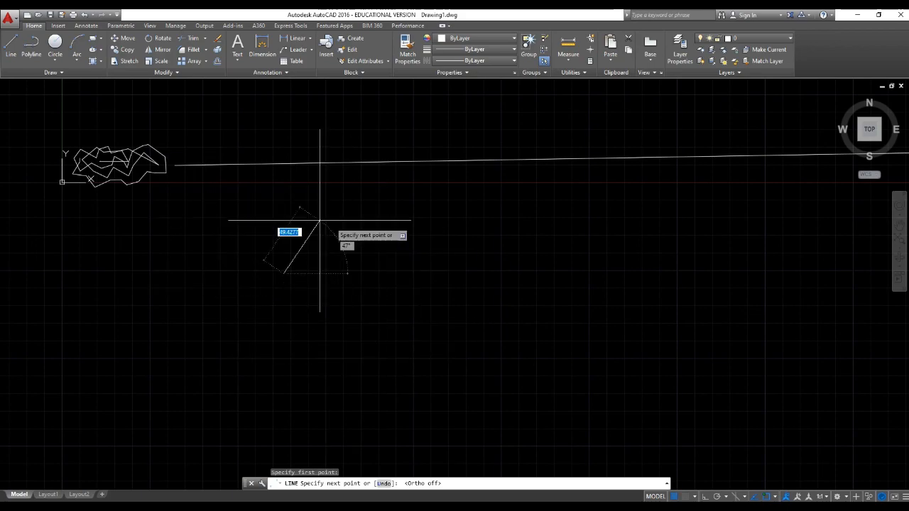
{"action": "left_click", "coordinate": [393, 235]}
{"action": "left_click", "coordinate": [451, 320]}
{"action": "left_click", "coordinate": [486, 250]}
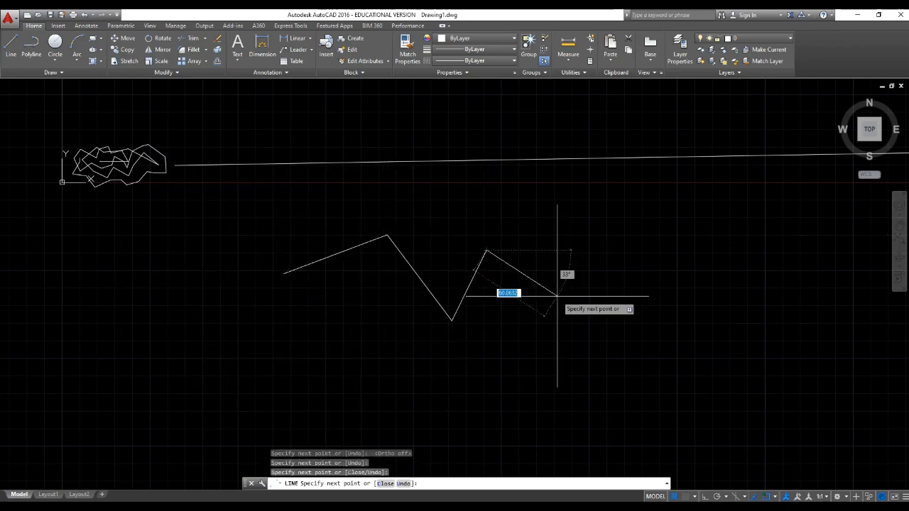
- Turn Ortho mode back on, continue the slanted chain with six horizontal and vertical segments, and end the line
{"action": "key", "text": "F8"}
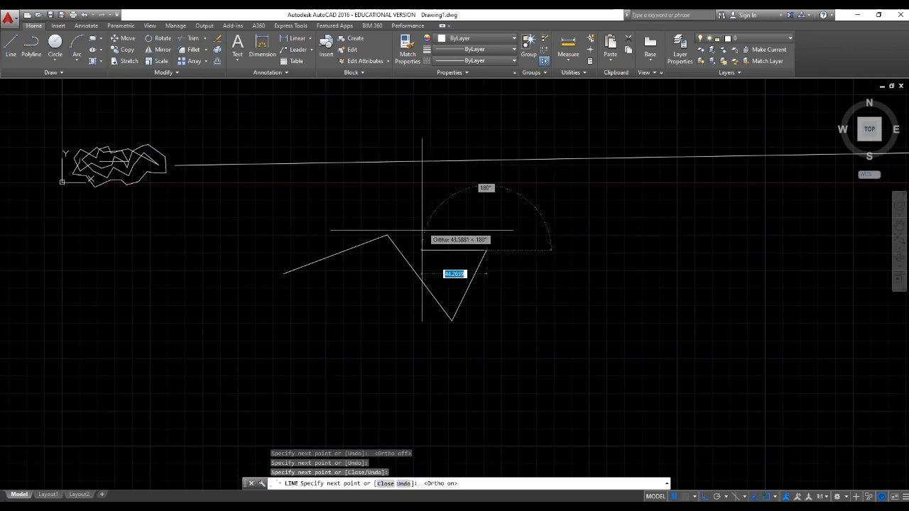
{"action": "left_click", "coordinate": [592, 251]}
{"action": "left_click", "coordinate": [591, 338]}
{"action": "left_click", "coordinate": [663, 338]}
{"action": "left_click", "coordinate": [663, 198]}
{"action": "left_click", "coordinate": [539, 198]}
{"action": "middle_click_drag", "start_coordinate": [524, 148], "coordinate": [340, 224]}
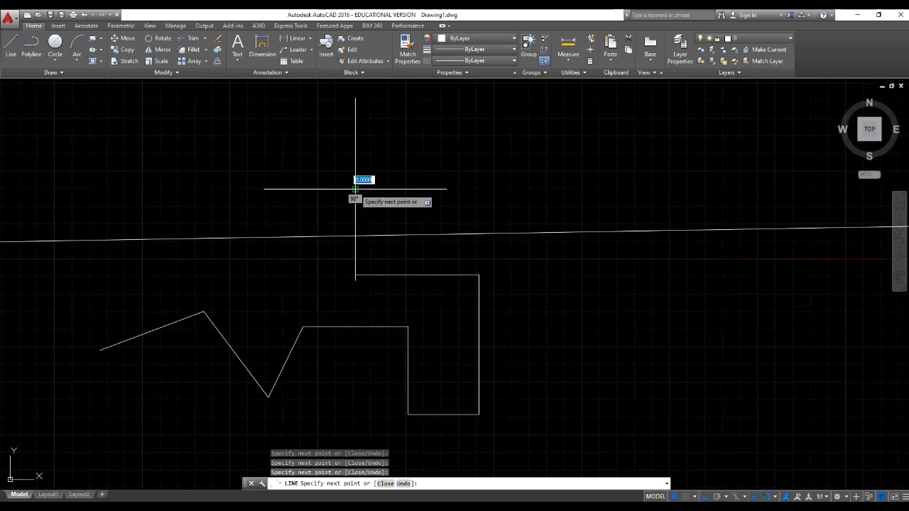
{"action": "left_click", "coordinate": [356, 189]}
{"action": "key", "text": "Escape"}
{"action": "scroll", "coordinate": [392, 181], "scroll_direction": "down", "scroll_amount": 4}
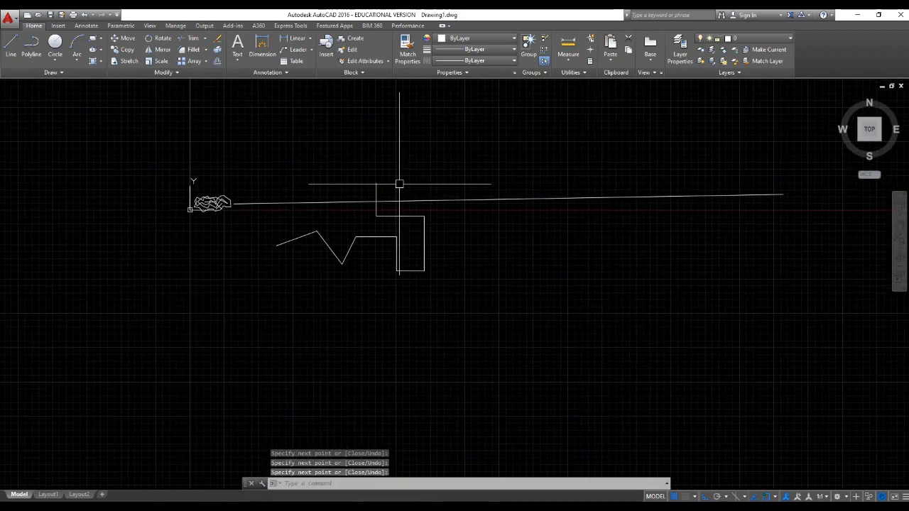
- Draw a horizontal line 500 units long below the stepped chain
{"action": "type", "text": "l"}
{"action": "key", "text": "Return"}
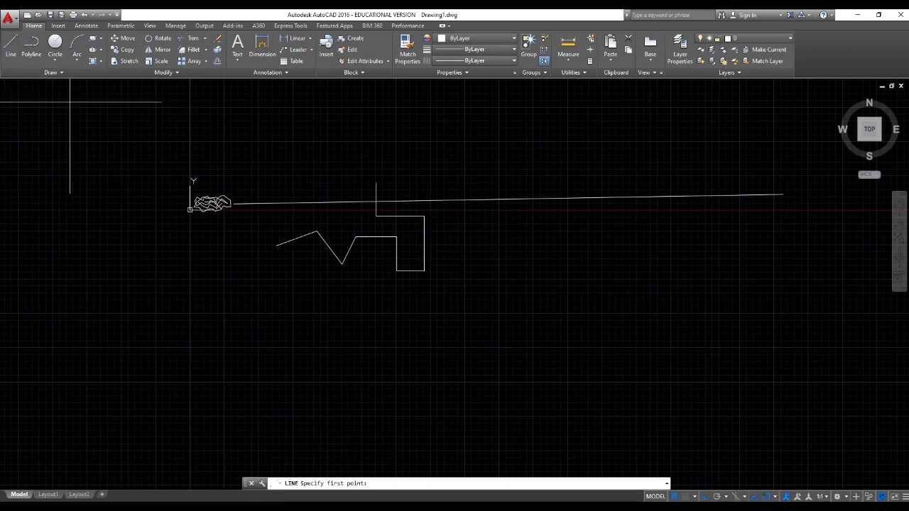
{"action": "left_click", "coordinate": [396, 318]}
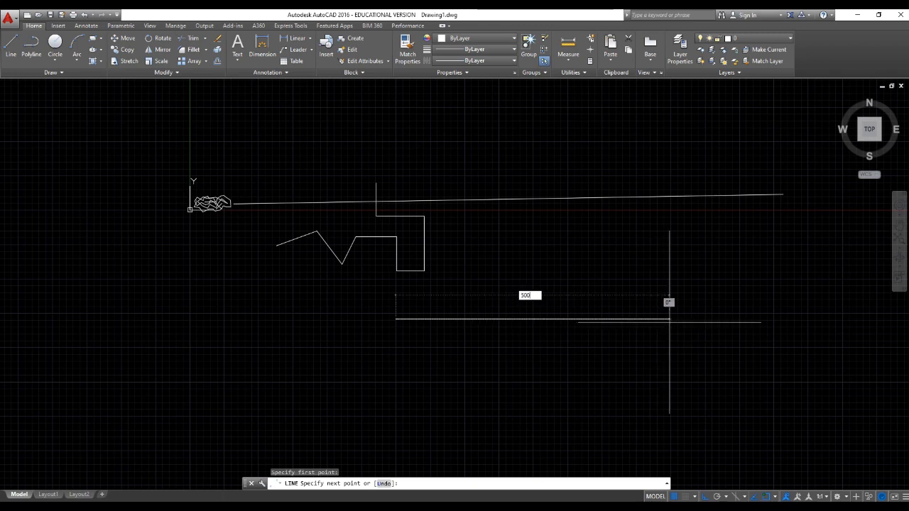
{"action": "type", "text": "500"}
{"action": "key", "text": "Return"}
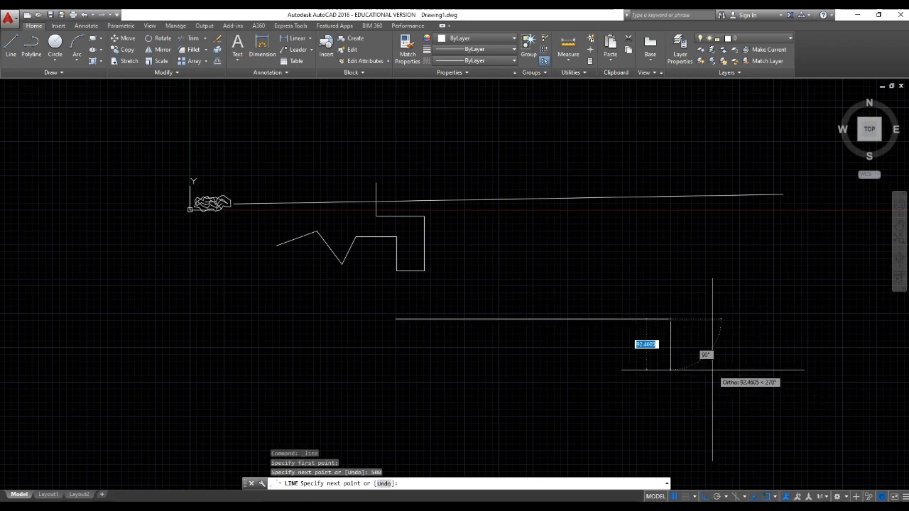
{"action": "right_click", "coordinate": [679, 347]}
{"action": "key", "text": "Escape"}
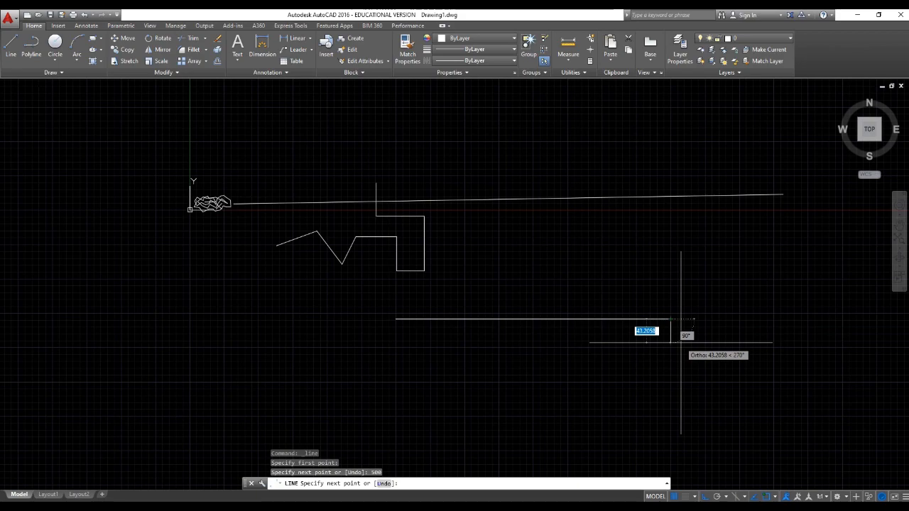
{"action": "key", "text": "Return"}
- Practise selecting the 500-unit line with selection windows, clearing the selection after each try
{"action": "scroll", "coordinate": [692, 337], "scroll_direction": "up", "scroll_amount": 5}
{"action": "scroll", "coordinate": [645, 322], "scroll_direction": "down", "scroll_amount": 5}
{"action": "left_click_drag", "start_coordinate": [713, 294], "coordinate": [599, 237]}
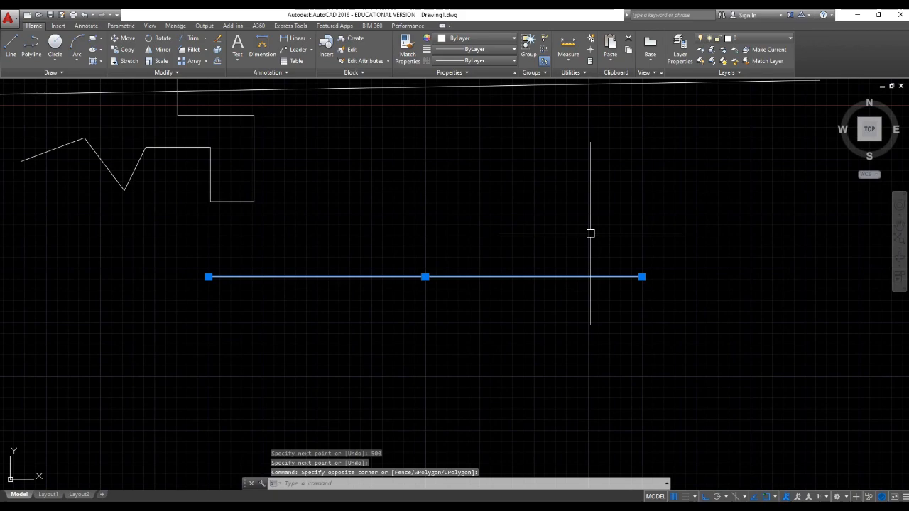
{"action": "key", "text": "Escape"}
{"action": "left_click", "coordinate": [599, 237]}
{"action": "left_click", "coordinate": [528, 304]}
{"action": "scroll", "coordinate": [505, 286], "scroll_direction": "down", "scroll_amount": 4}
{"action": "key", "text": "Escape"}
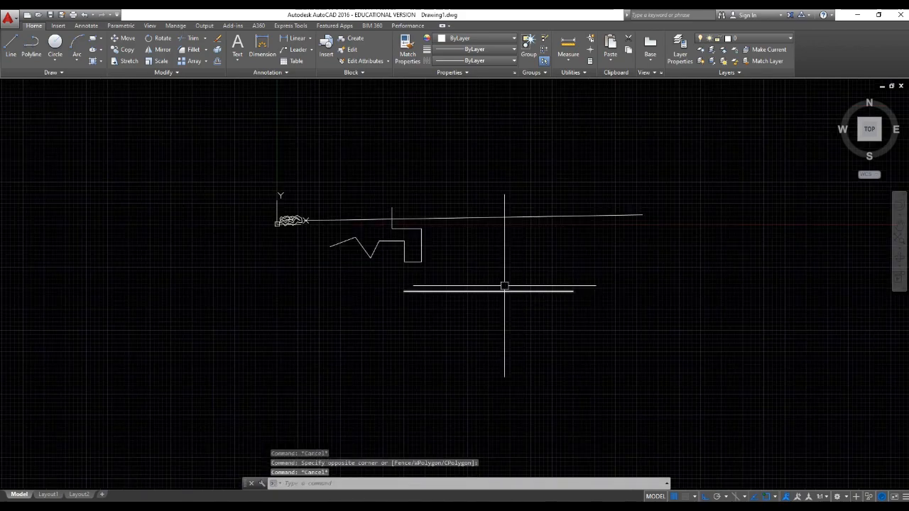
{"action": "scroll", "coordinate": [497, 298], "scroll_direction": "up", "scroll_amount": 3}
{"action": "left_click", "coordinate": [521, 356]}
{"action": "key", "text": "Escape"}
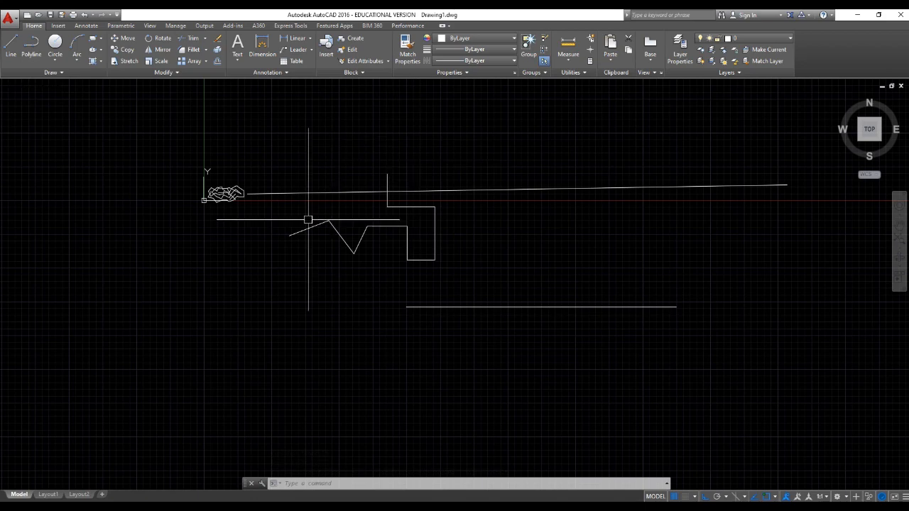
- Draw an open chain of nine horizontal and vertical segments above the 1000-unit line, with Ortho mode on
{"action": "middle_click_drag", "start_coordinate": [308, 220], "coordinate": [313, 237]}
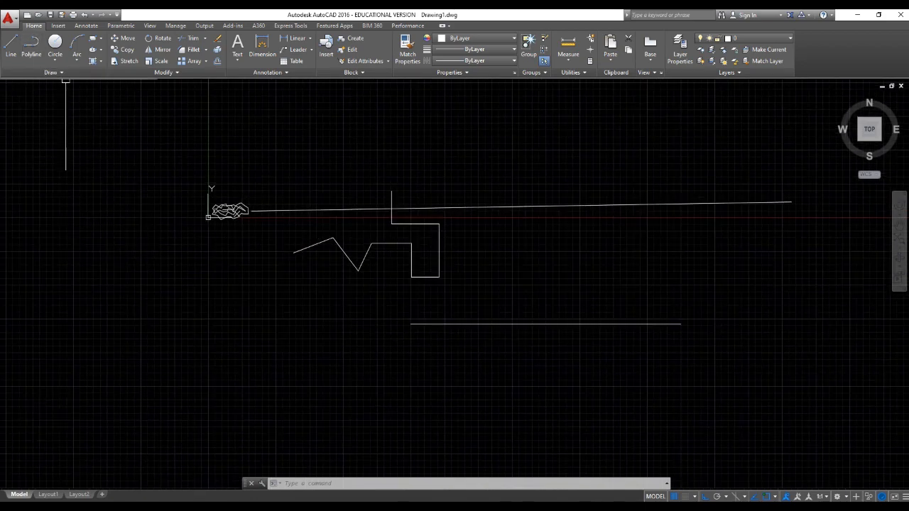
{"action": "middle_click_drag", "start_coordinate": [420, 199], "coordinate": [416, 256]}
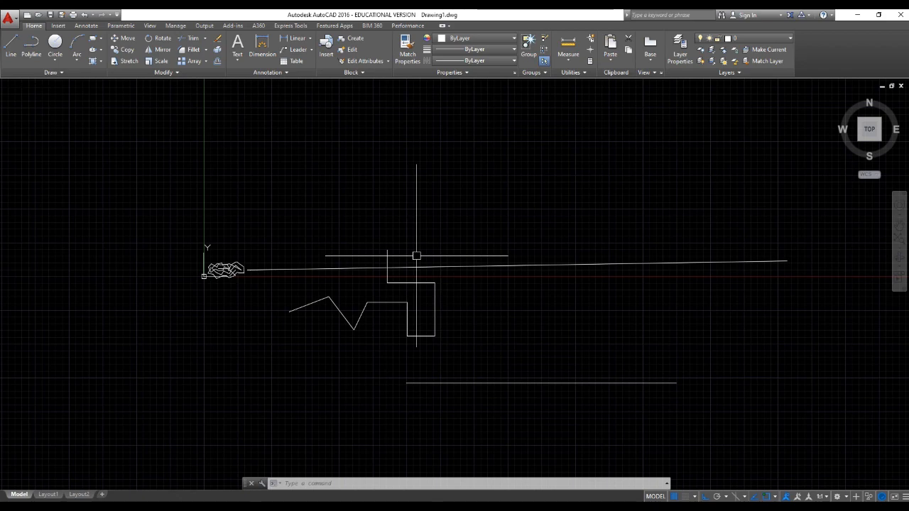
{"action": "type", "text": "L"}
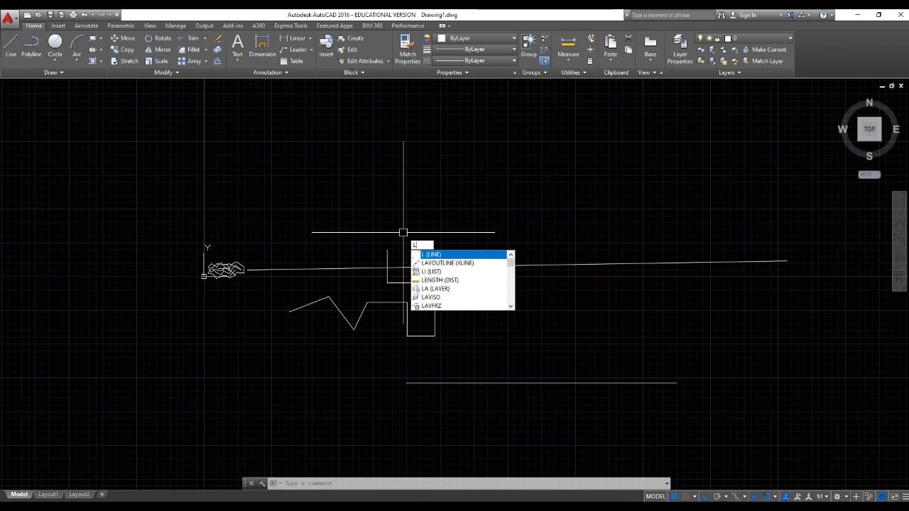
{"action": "key", "text": "Return"}
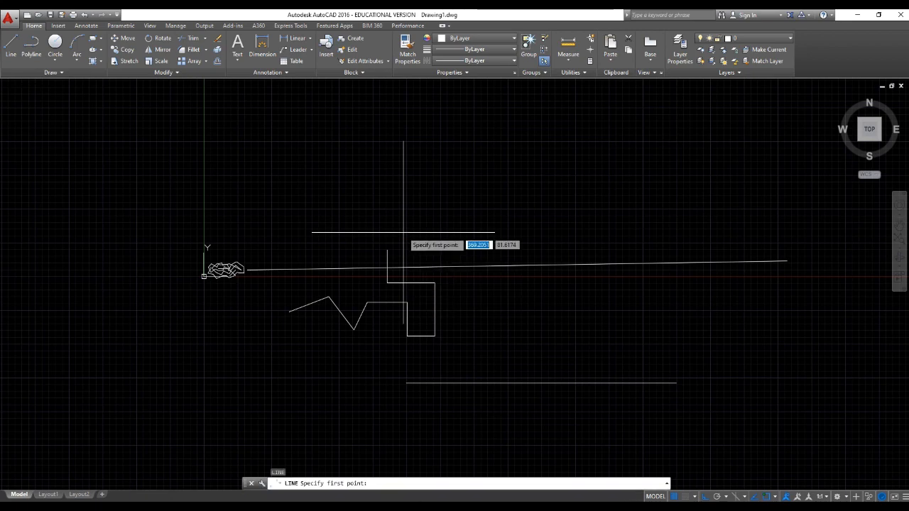
{"action": "left_click", "coordinate": [365, 174]}
{"action": "left_click", "coordinate": [638, 174]}
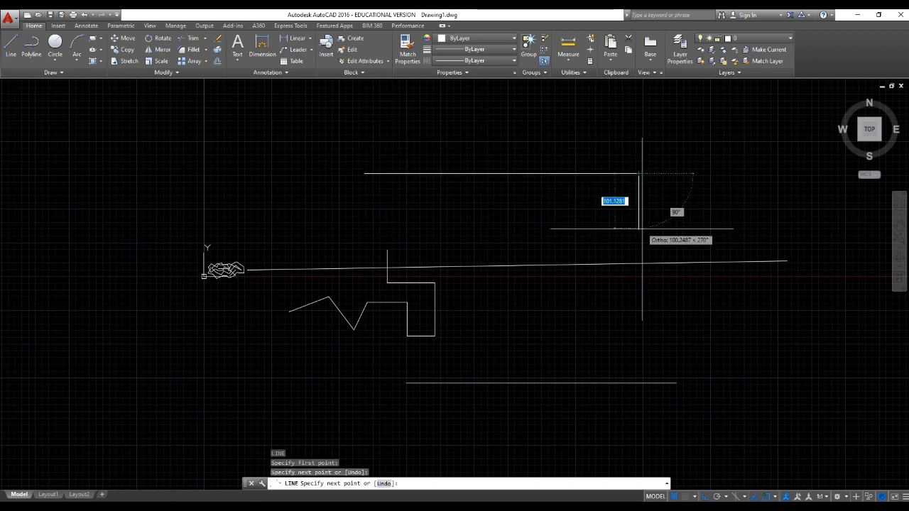
{"action": "left_click", "coordinate": [638, 228]}
{"action": "left_click", "coordinate": [549, 228]}
{"action": "left_click", "coordinate": [549, 142]}
{"action": "left_click", "coordinate": [445, 141]}
{"action": "left_click", "coordinate": [445, 218]}
{"action": "left_click", "coordinate": [304, 218]}
{"action": "left_click", "coordinate": [298, 172]}
{"action": "left_click", "coordinate": [332, 154]}
{"action": "key", "text": "Return"}
{"action": "mouse_move", "coordinate": [377, 181]}
{"action": "middle_mouse_down"}
{"action": "mouse_move", "coordinate": [395, 227]}
{"action": "mouse_move", "coordinate": [353, 189]}
{"action": "mouse_move", "coordinate": [329, 140]}
{"action": "mouse_move", "coordinate": [360, 187]}
{"action": "middle_mouse_up"}
{"action": "scroll", "coordinate": [348, 211], "scroll_direction": "up", "scroll_amount": 2}
{"action": "scroll", "coordinate": [341, 156], "scroll_direction": "down", "scroll_amount": 2}
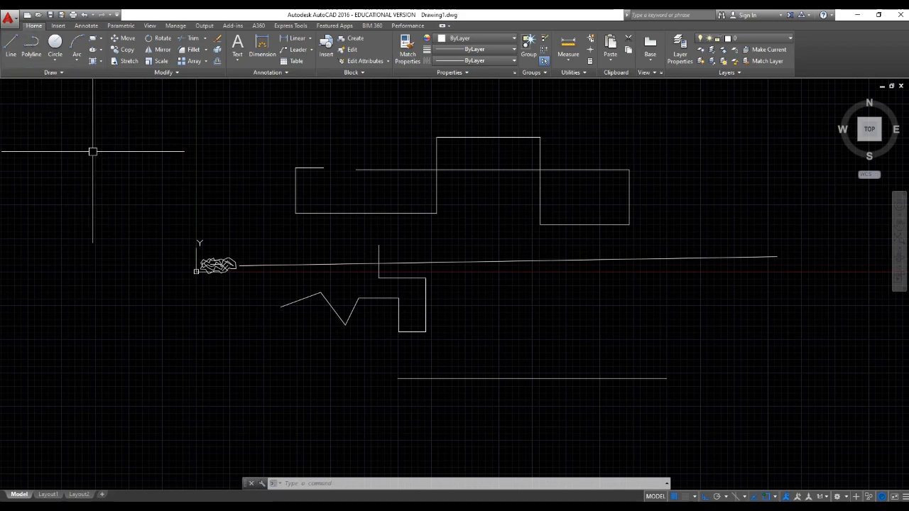
- Begin a new line in the empty area above and to the left of the origin
{"action": "type", "text": "l"}
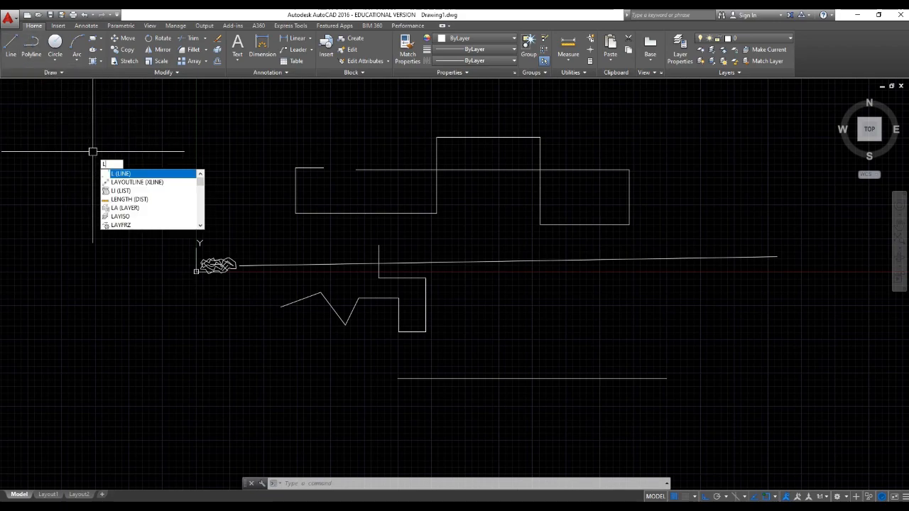
{"action": "key", "text": "Return"}
{"action": "middle_click_drag", "start_coordinate": [93, 174], "coordinate": [349, 195]}
{"action": "left_click", "coordinate": [265, 159]}
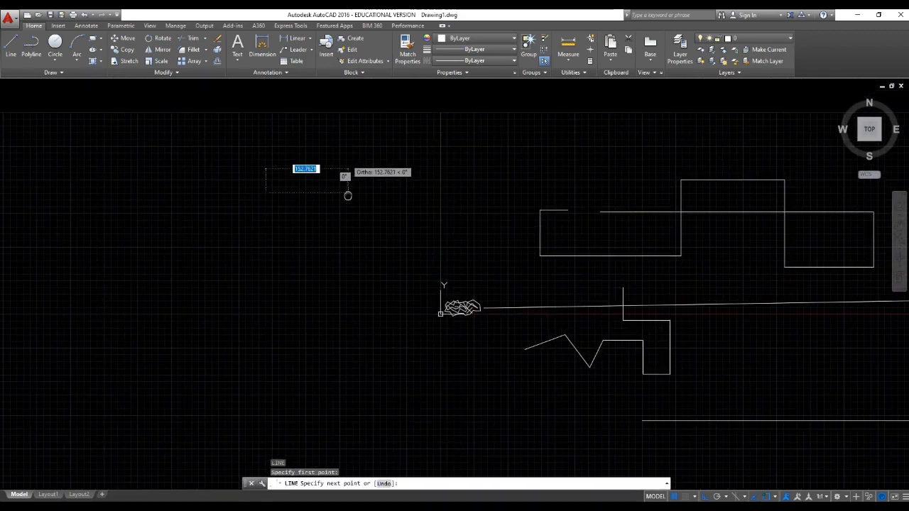
{"action": "scroll", "coordinate": [348, 195], "scroll_direction": "up", "scroll_amount": 2}
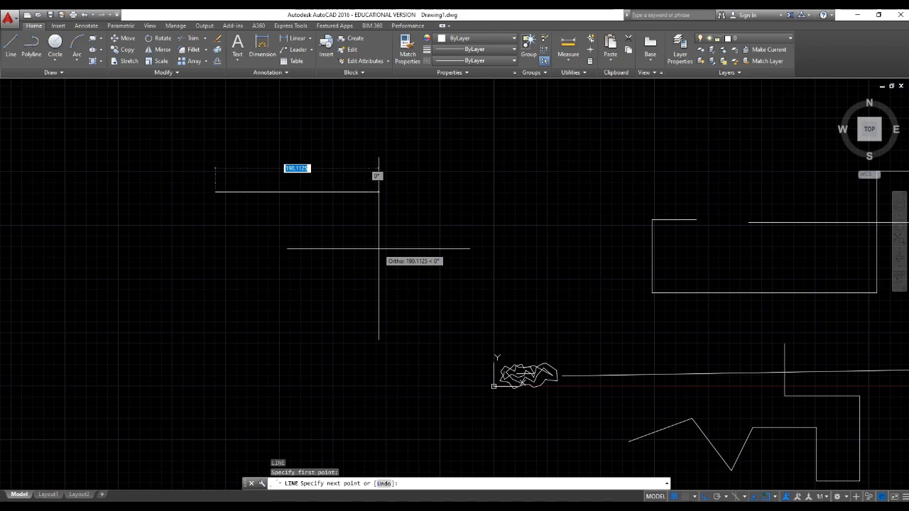
- Toggle Ortho mode off and on repeatedly to compare free and orthogonal directions for the pending segment
{"action": "key", "text": "F8"}
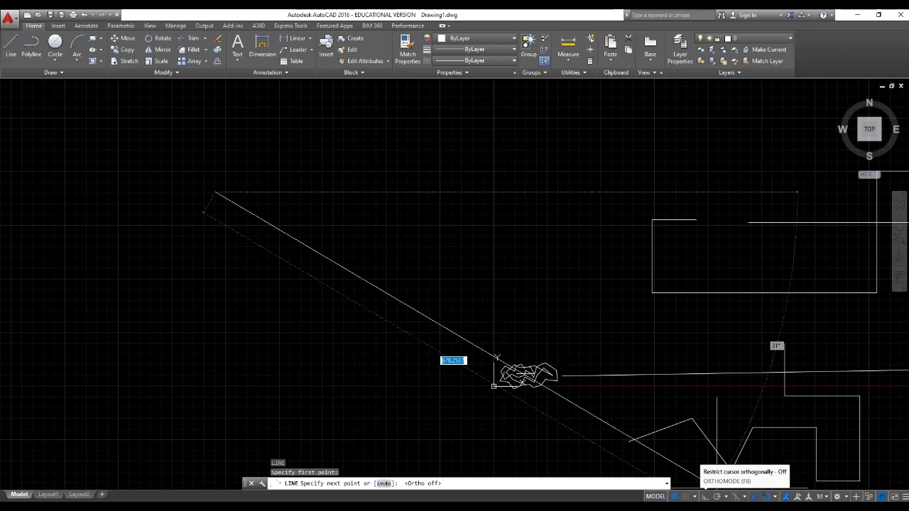
{"action": "left_click", "coordinate": [706, 496]}
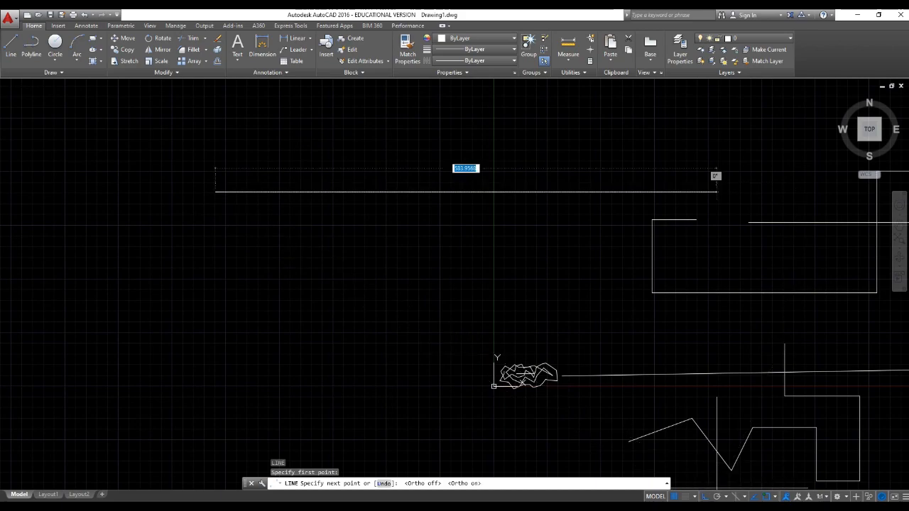
{"action": "left_click", "coordinate": [705, 497]}
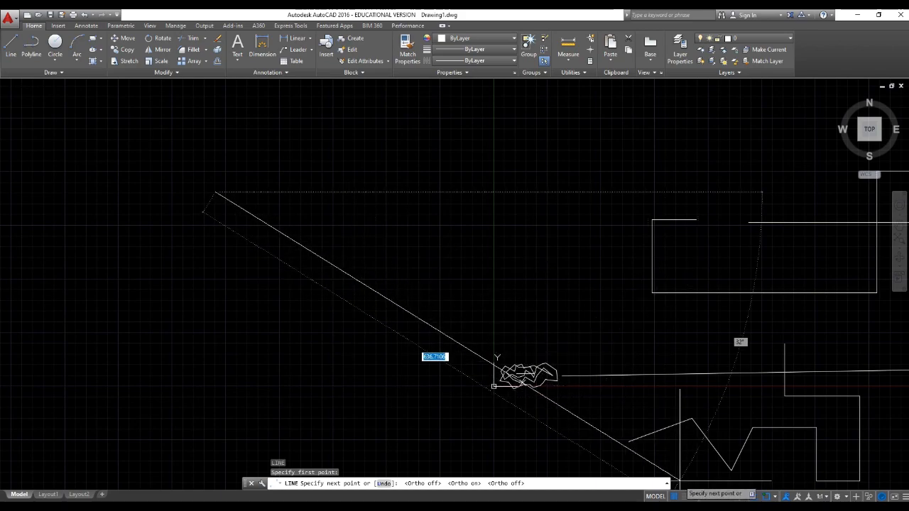
{"action": "key", "text": "F8"}
- Draw a horizontal segment to the right followed by a vertical segment downward, and end the line
{"action": "left_click", "coordinate": [365, 192]}
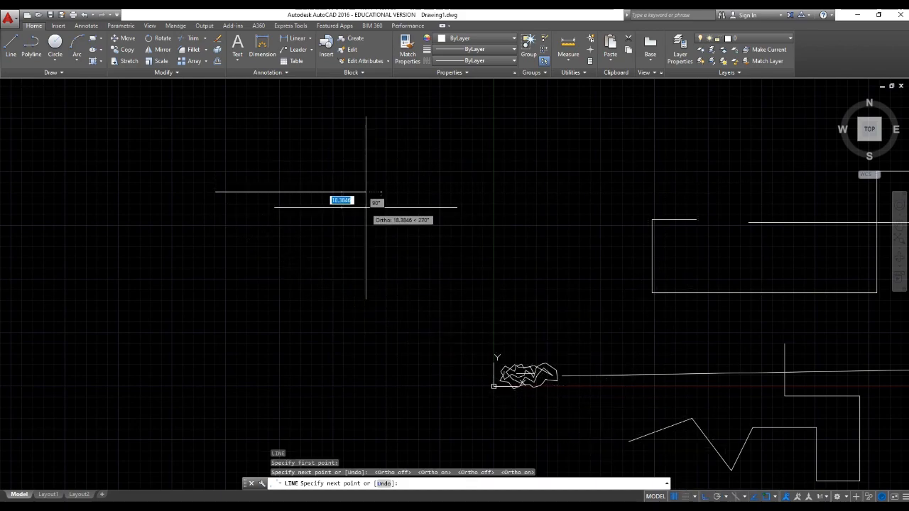
{"action": "key", "text": "Escape"}
{"action": "middle_click_drag", "start_coordinate": [381, 227], "coordinate": [332, 269]}
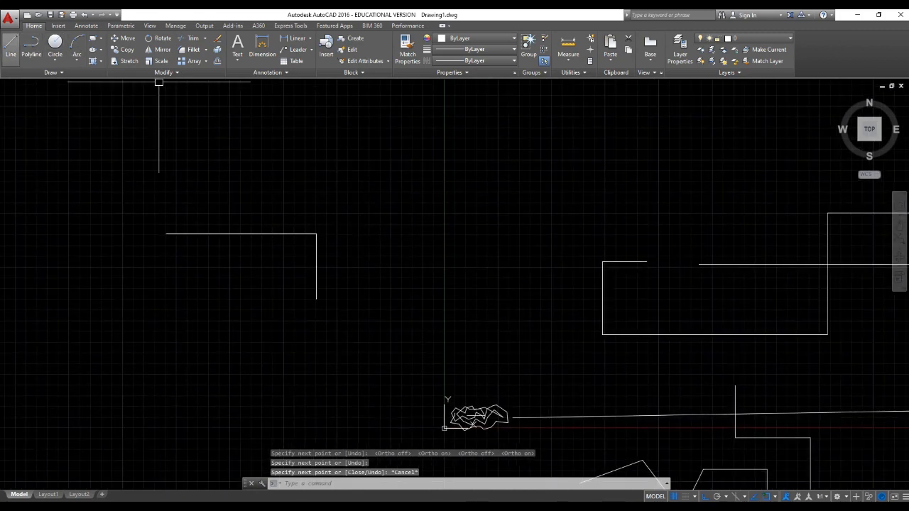
- Draw a single nearly horizontal line with Ortho mode off, just above the L-shaped pair of segments
{"action": "left_click", "coordinate": [11, 44]}
{"action": "left_click", "coordinate": [177, 187]}
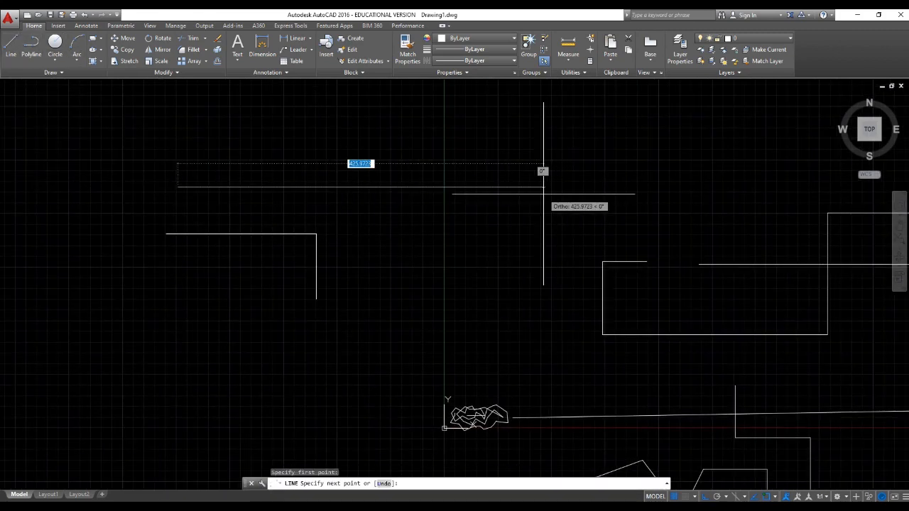
{"action": "key", "text": "F8"}
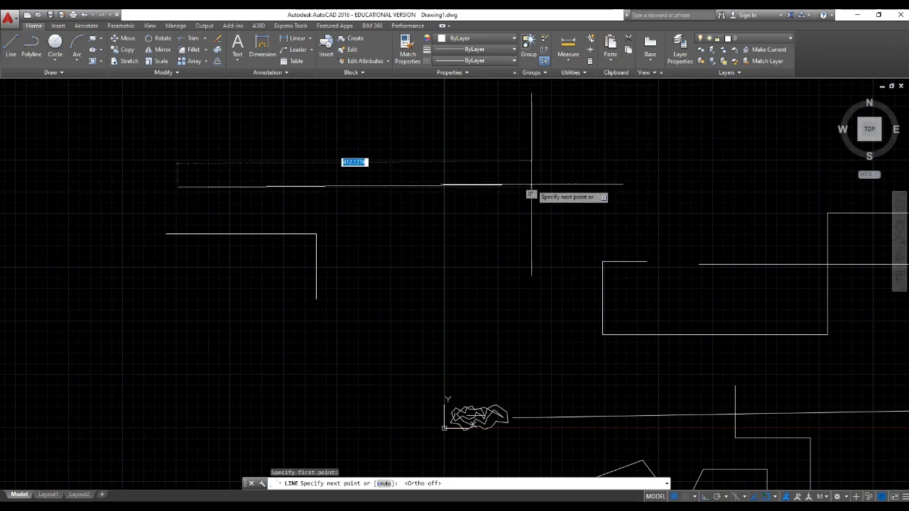
{"action": "left_click", "coordinate": [600, 185]}
{"action": "key", "text": "Escape"}
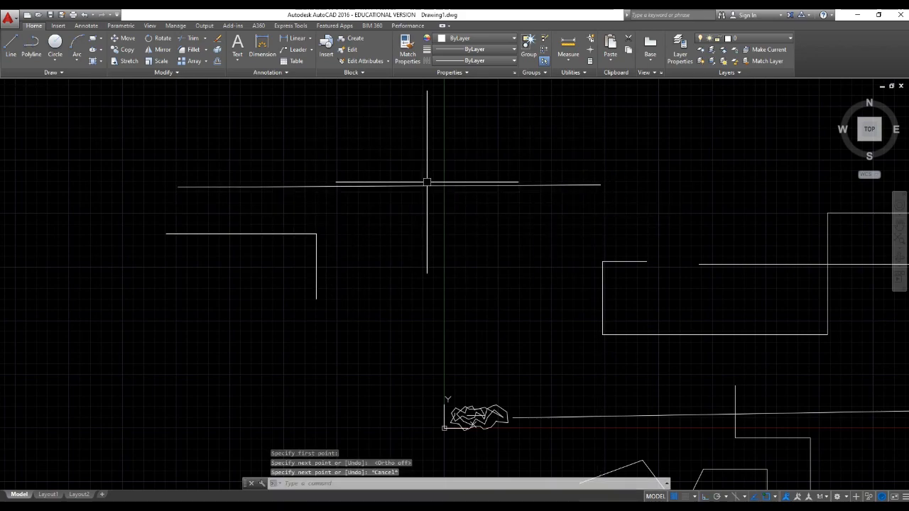
{"action": "scroll", "coordinate": [428, 180], "scroll_direction": "up", "scroll_amount": 2}
{"action": "scroll", "coordinate": [414, 180], "scroll_direction": "down", "scroll_amount": 2}
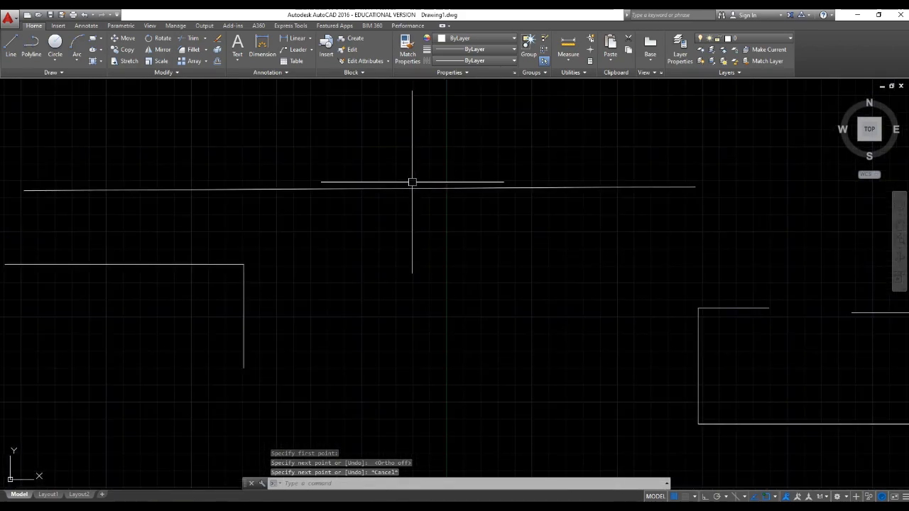
- Draw a horizontal line with Ortho mode on from the left endpoint of the nearly horizontal line and compare the two
{"action": "key", "text": "Return"}
{"action": "left_click", "coordinate": [23, 190]}
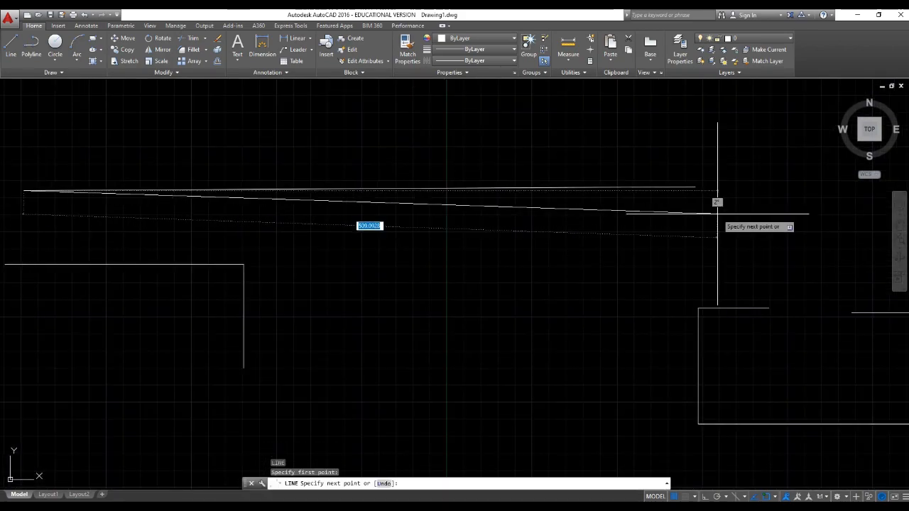
{"action": "key", "text": "F8"}
{"action": "middle_click_drag", "start_coordinate": [718, 214], "coordinate": [589, 245]}
{"action": "left_click", "coordinate": [739, 227]}
{"action": "key", "text": "Escape"}
{"action": "scroll", "coordinate": [592, 234], "scroll_direction": "up", "scroll_amount": 3}
{"action": "scroll", "coordinate": [501, 159], "scroll_direction": "up", "scroll_amount": 3}
{"action": "scroll", "coordinate": [473, 212], "scroll_direction": "down", "scroll_amount": 6}
{"action": "mouse_move", "coordinate": [468, 222]}
{"action": "middle_mouse_down"}
{"action": "mouse_move", "coordinate": [614, 225]}
{"action": "mouse_move", "coordinate": [681, 259]}
{"action": "middle_mouse_up"}
- Erase the horizontal comparison line that starts at the nearly horizontal line's left endpoint
{"action": "left_click", "coordinate": [598, 214]}
{"action": "type", "text": "e"}
{"action": "key", "text": "Return"}
{"action": "middle_click_drag", "start_coordinate": [657, 223], "coordinate": [685, 240]}
{"action": "scroll", "coordinate": [440, 239], "scroll_direction": "down", "scroll_amount": 4}
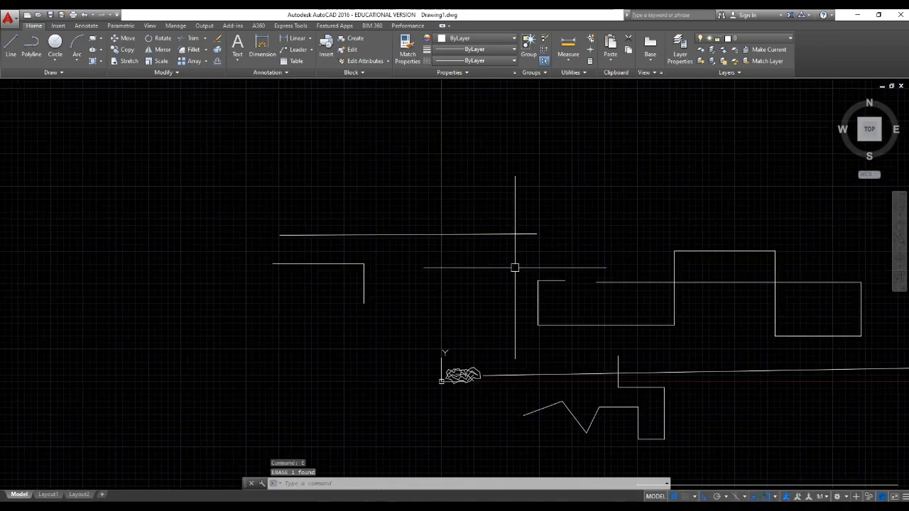
- Draw a horizontal line to the right with an exact length of 100, starting above the nearly horizontal line
{"action": "middle_click_drag", "start_coordinate": [514, 263], "coordinate": [398, 215]}
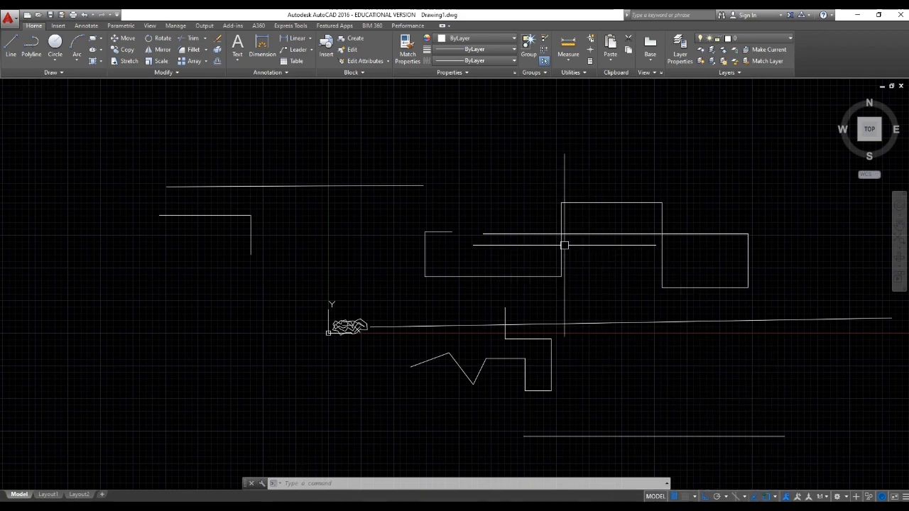
{"action": "mouse_move", "coordinate": [502, 214]}
{"action": "middle_mouse_down"}
{"action": "mouse_move", "coordinate": [457, 205]}
{"action": "mouse_move", "coordinate": [485, 225]}
{"action": "middle_mouse_up"}
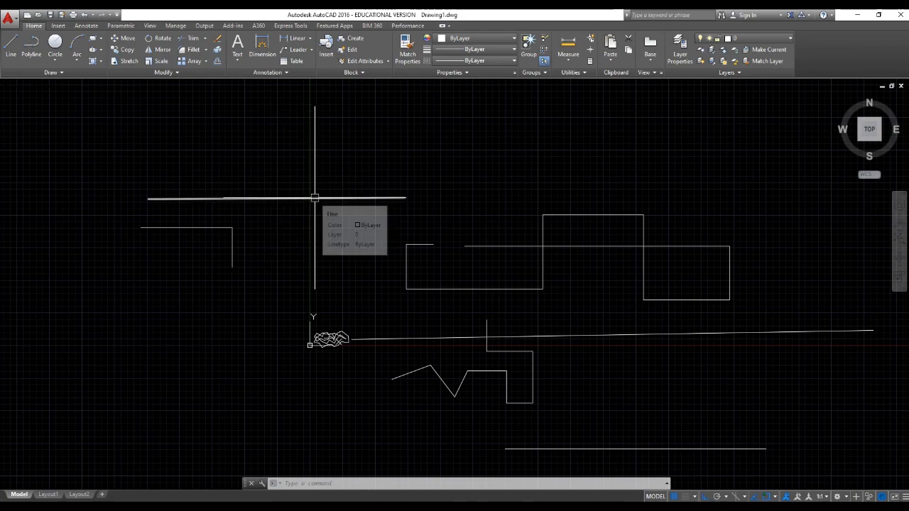
{"action": "type", "text": "l"}
{"action": "key", "text": "Return"}
{"action": "left_click", "coordinate": [313, 163]}
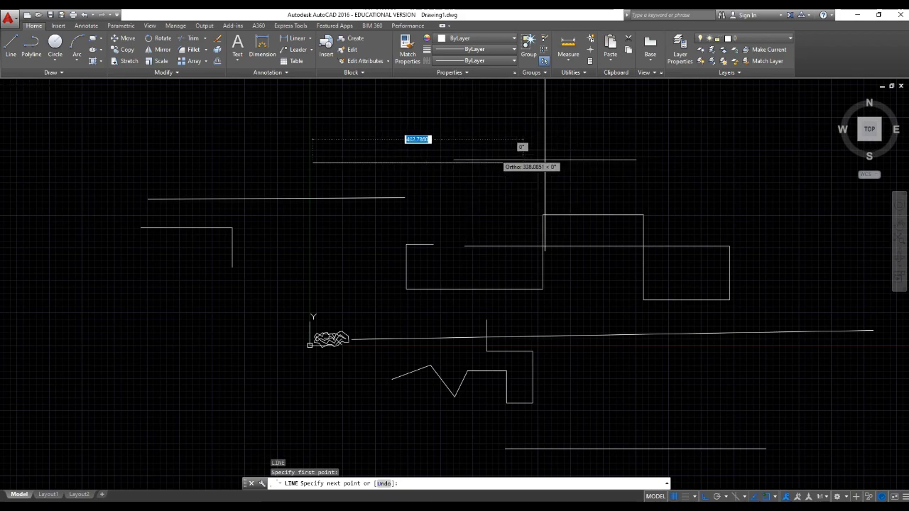
{"action": "scroll", "coordinate": [436, 356], "scroll_direction": "down", "scroll_amount": 3}
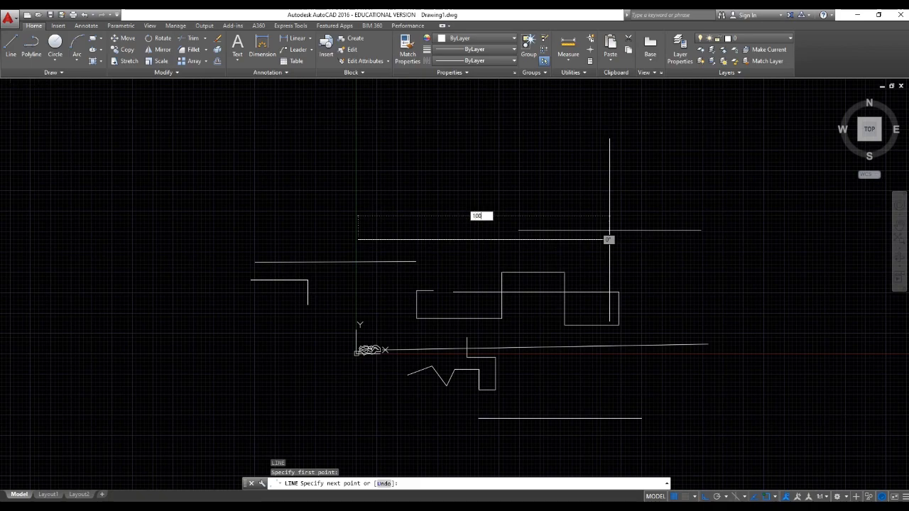
{"action": "key", "text": "Return"}
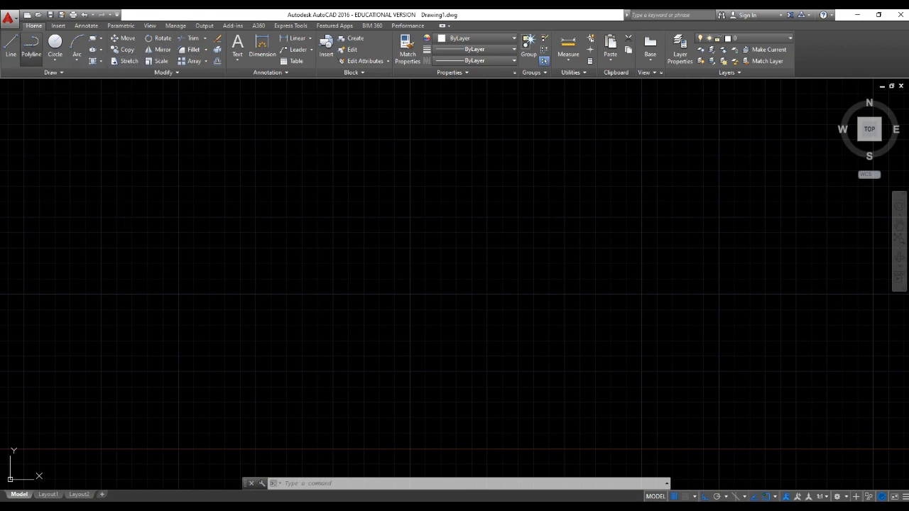
- With Ortho mode off, draw an open zigzag polyline in the empty area that runs right and doubles back left below its start
{"action": "left_click", "coordinate": [31, 44]}
{"action": "left_click", "coordinate": [32, 47]}
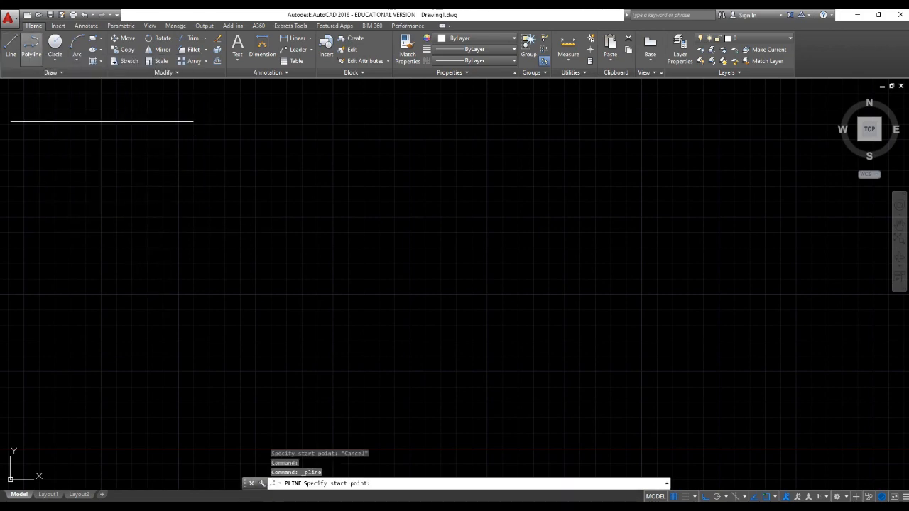
{"action": "left_click", "coordinate": [186, 210]}
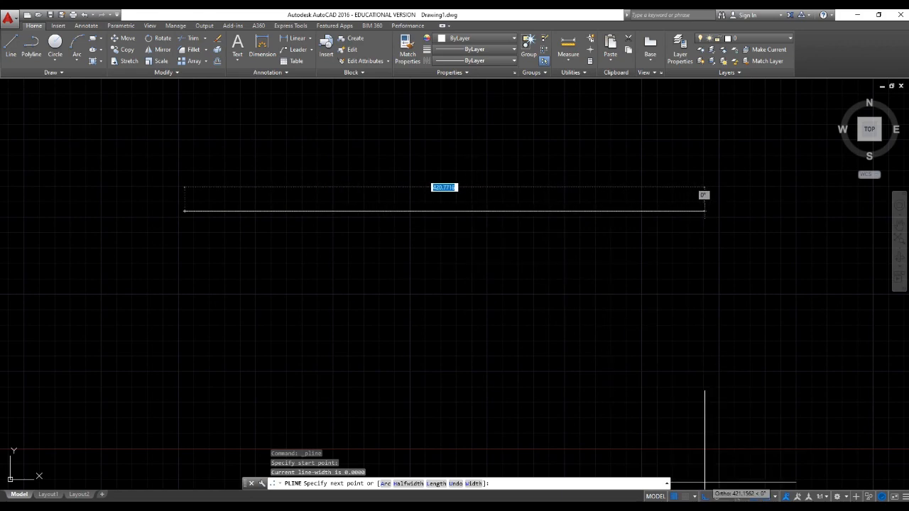
{"action": "left_click", "coordinate": [705, 496]}
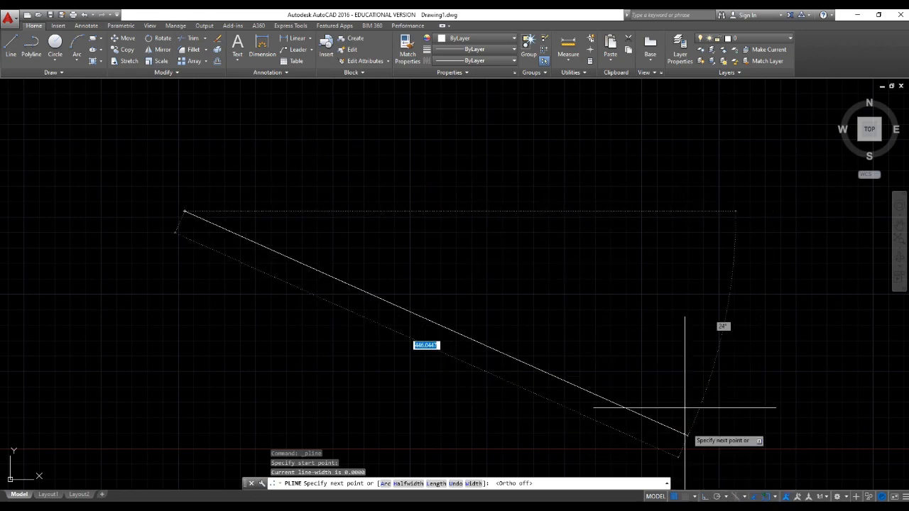
{"action": "left_click", "coordinate": [302, 155]}
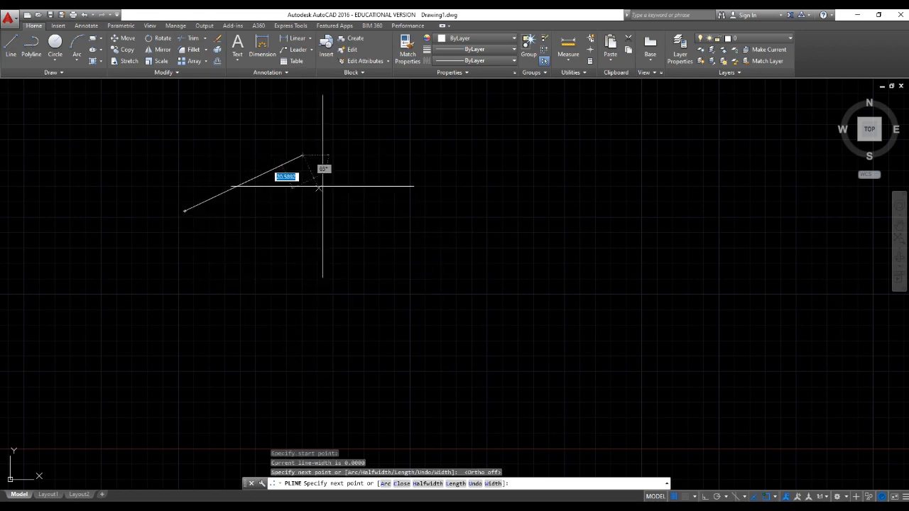
{"action": "left_click", "coordinate": [350, 227]}
{"action": "left_click", "coordinate": [393, 155]}
{"action": "left_click", "coordinate": [515, 237]}
{"action": "left_click", "coordinate": [568, 161]}
{"action": "left_click", "coordinate": [604, 233]}
{"action": "left_click", "coordinate": [514, 305]}
{"action": "left_click", "coordinate": [453, 243]}
{"action": "left_click", "coordinate": [393, 219]}
{"action": "left_click", "coordinate": [392, 315]}
{"action": "left_click", "coordinate": [310, 284]}
{"action": "left_click", "coordinate": [292, 238]}
{"action": "left_click", "coordinate": [227, 263]}
{"action": "left_click", "coordinate": [227, 339]}
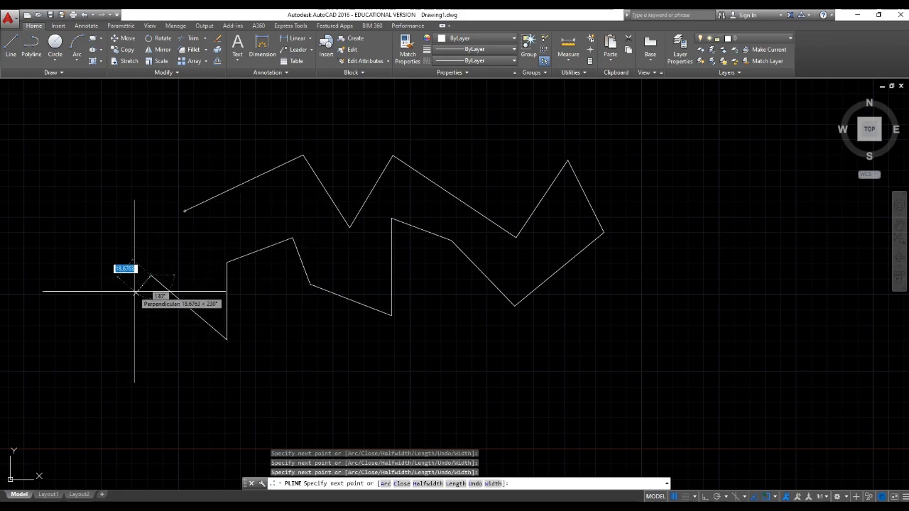
{"action": "right_click", "coordinate": [134, 292]}
{"action": "left_click", "coordinate": [133, 288]}
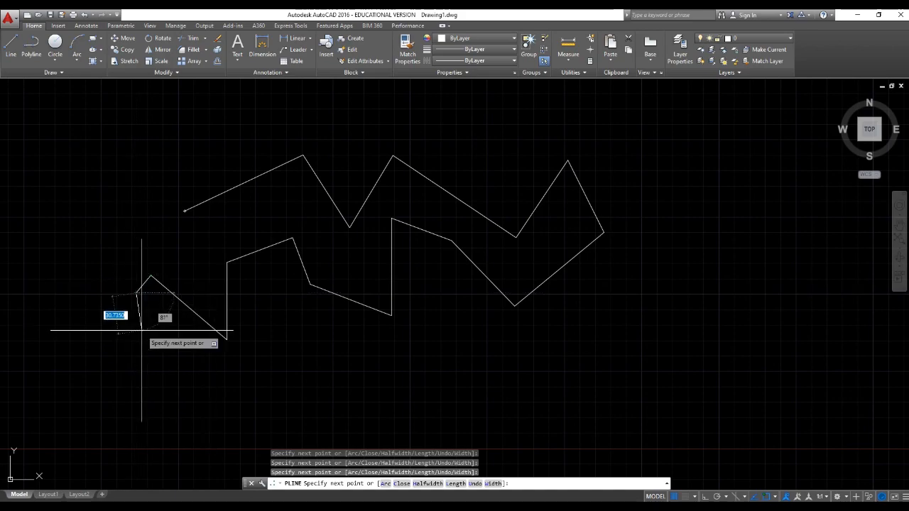
{"action": "key", "text": "Return"}
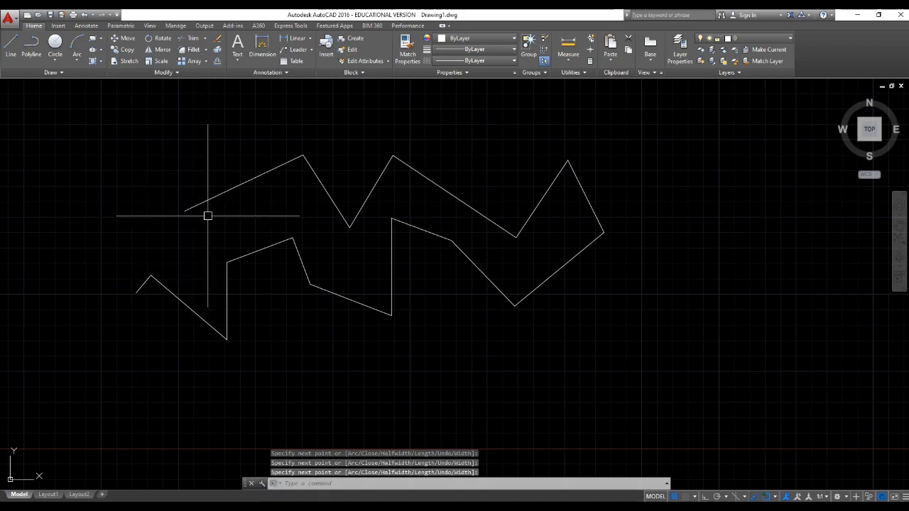
- Select the zigzag polyline repeatedly through its first segment to check which parts are selected together, and clear the selection
{"action": "left_click", "coordinate": [240, 209]}
{"action": "left_click", "coordinate": [211, 178]}
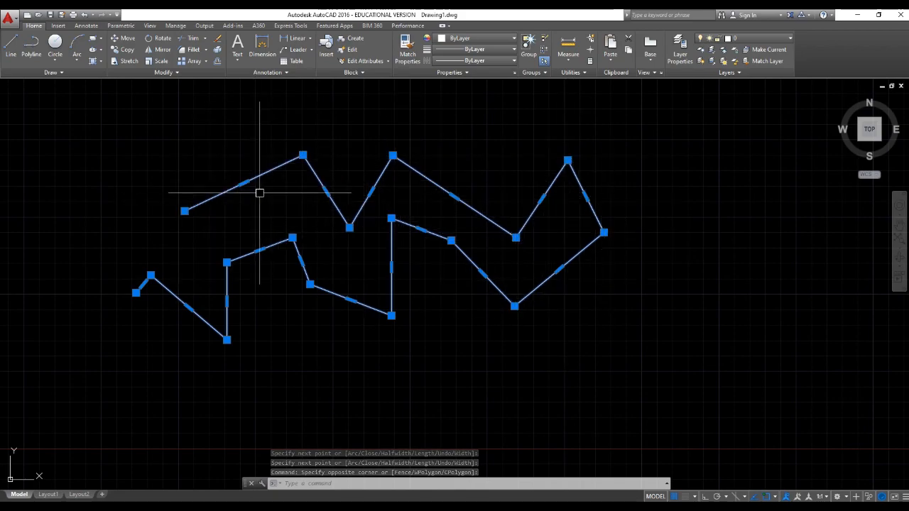
{"action": "key", "text": "Escape"}
{"action": "left_click", "coordinate": [239, 184]}
{"action": "key", "text": "Escape"}
{"action": "left_click", "coordinate": [235, 187]}
{"action": "key", "text": "Escape"}
{"action": "left_click", "coordinate": [221, 195]}
{"action": "key", "text": "Escape"}
{"action": "left_click", "coordinate": [228, 191]}
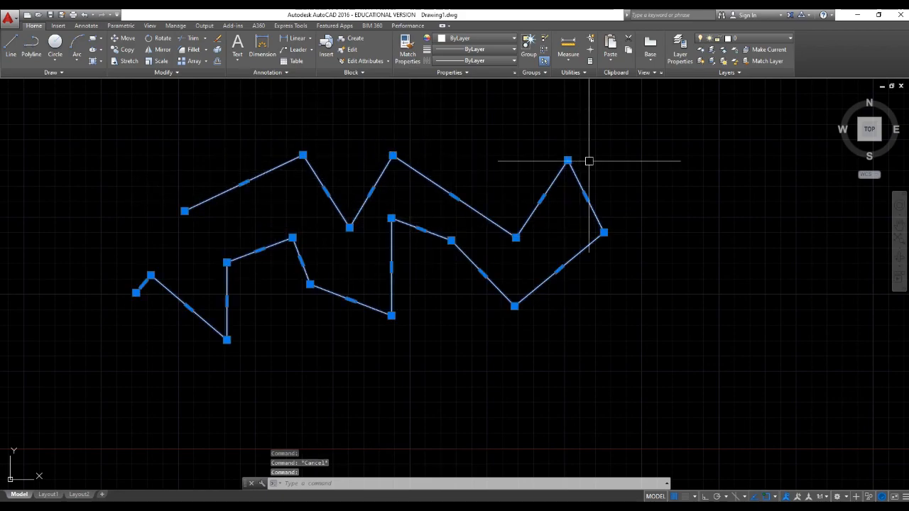
{"action": "key", "text": "Escape"}
{"action": "key", "text": "Escape"}
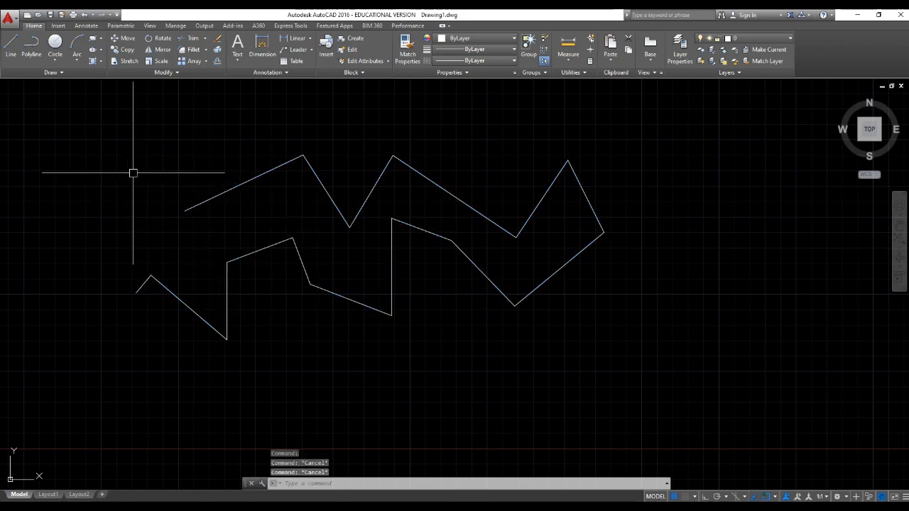
- Draw an open zigzag chain of Line segments above the polyline, running right and looping back over itself at the top
{"action": "type", "text": "l"}
{"action": "key", "text": "Return"}
{"action": "mouse_move", "coordinate": [444, 135]}
{"action": "middle_mouse_down"}
{"action": "mouse_move", "coordinate": [346, 194]}
{"action": "mouse_move", "coordinate": [386, 219]}
{"action": "middle_mouse_up"}
{"action": "left_click", "coordinate": [179, 197]}
{"action": "left_click", "coordinate": [251, 142]}
{"action": "left_click", "coordinate": [273, 211]}
{"action": "left_click", "coordinate": [313, 176]}
{"action": "left_click", "coordinate": [325, 151]}
{"action": "left_click", "coordinate": [378, 218]}
{"action": "left_click", "coordinate": [411, 178]}
{"action": "left_click", "coordinate": [407, 144]}
{"action": "left_click", "coordinate": [461, 177]}
{"action": "left_click", "coordinate": [487, 230]}
{"action": "left_click", "coordinate": [529, 193]}
{"action": "left_click", "coordinate": [506, 128]}
{"action": "left_click", "coordinate": [396, 117]}
{"action": "left_click", "coordinate": [365, 144]}
{"action": "left_click", "coordinate": [290, 132]}
{"action": "left_click", "coordinate": [342, 93]}
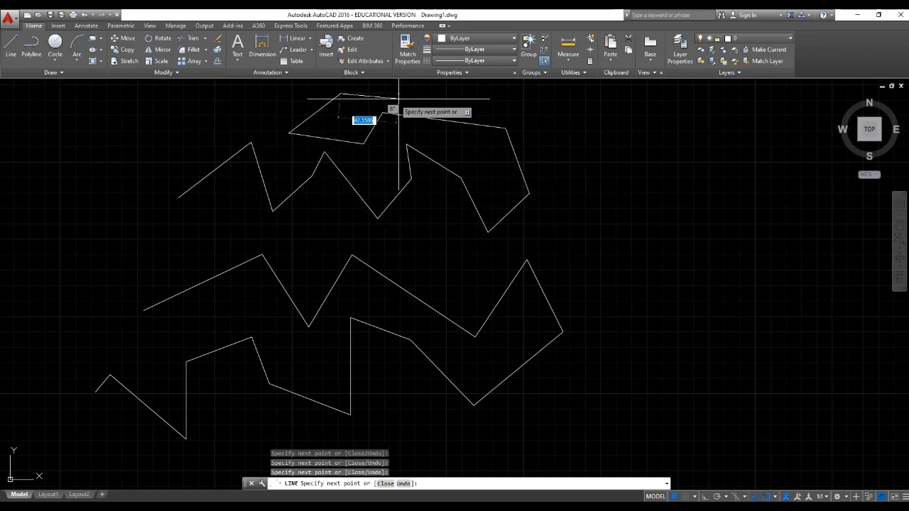
{"action": "left_click", "coordinate": [487, 97]}
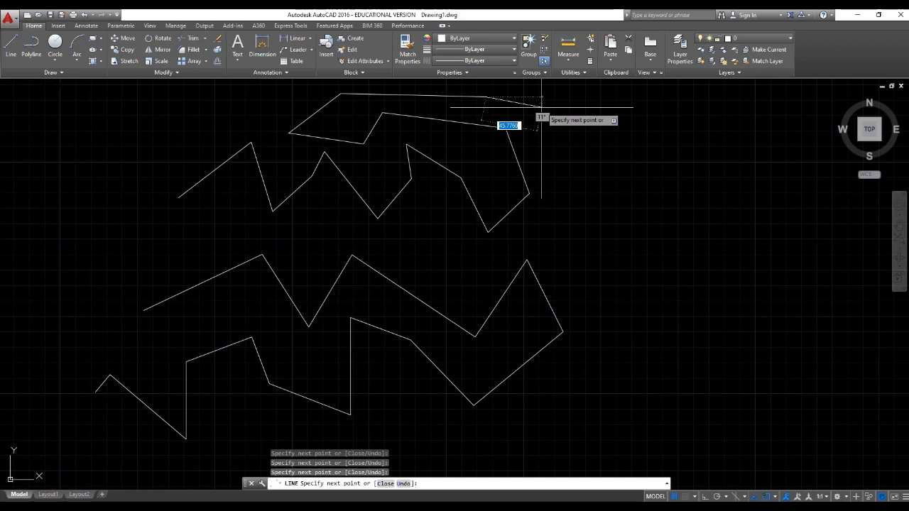
{"action": "key", "text": "Return"}
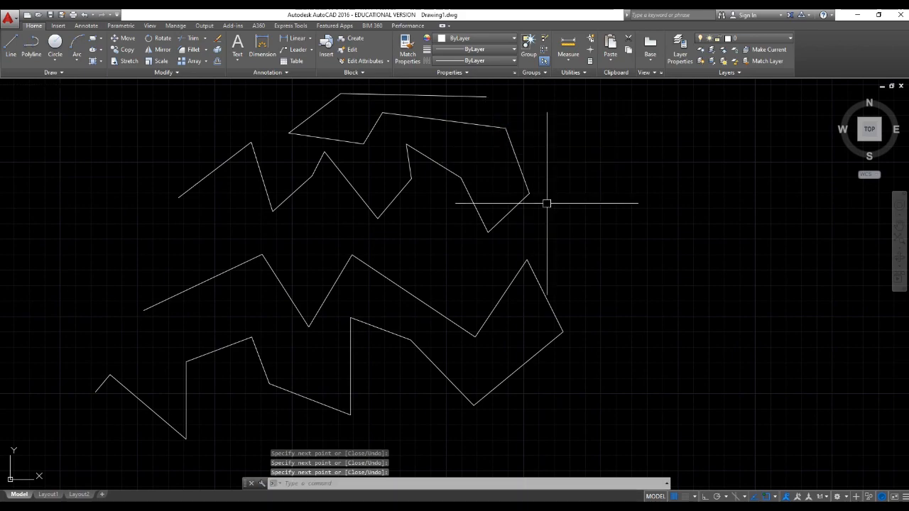
- Select segments of the upper line chain one after another to check how they select individually, and clear the selection
{"action": "left_click", "coordinate": [523, 200]}
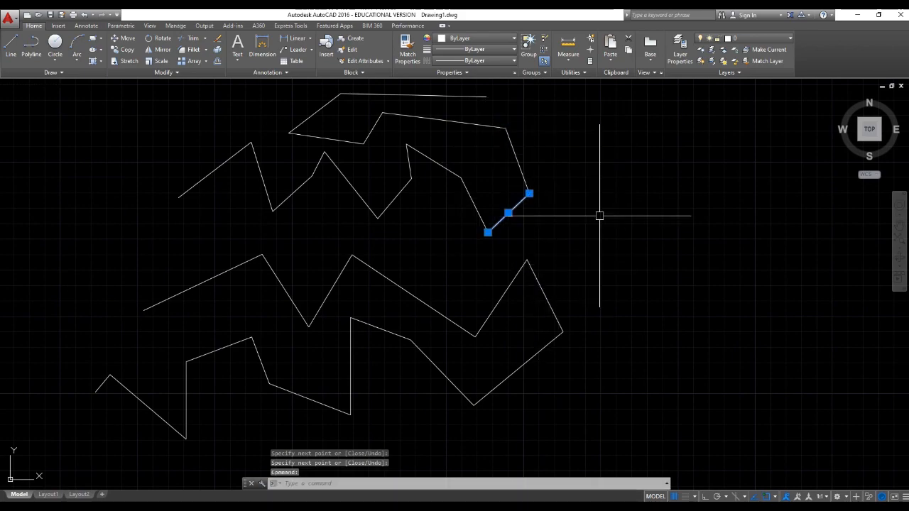
{"action": "left_click", "coordinate": [518, 162]}
{"action": "left_click", "coordinate": [475, 124]}
{"action": "left_click", "coordinate": [397, 114]}
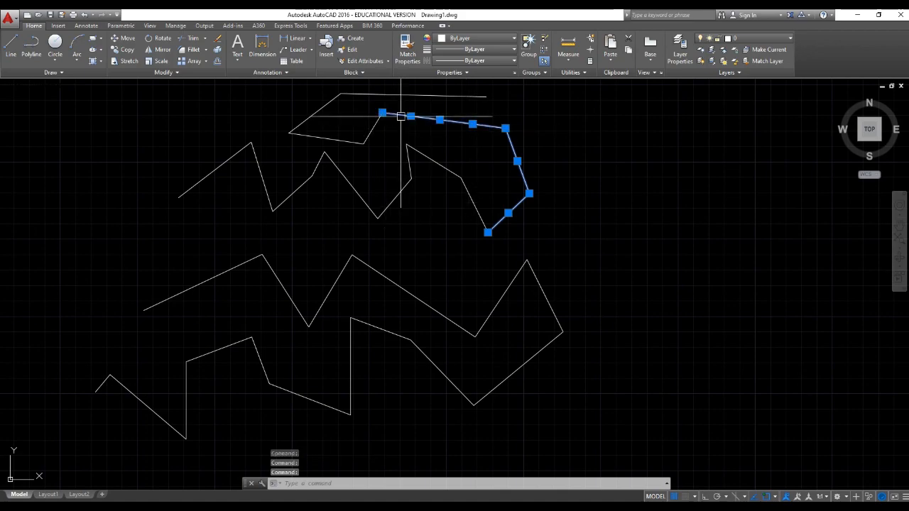
{"action": "left_click", "coordinate": [386, 132]}
{"action": "left_click", "coordinate": [347, 136]}
{"action": "left_click", "coordinate": [345, 134]}
{"action": "left_click", "coordinate": [326, 149]}
{"action": "left_click", "coordinate": [307, 122]}
{"action": "left_click", "coordinate": [308, 112]}
{"action": "left_click", "coordinate": [358, 98]}
{"action": "left_click", "coordinate": [358, 93]}
{"action": "left_click", "coordinate": [297, 188]}
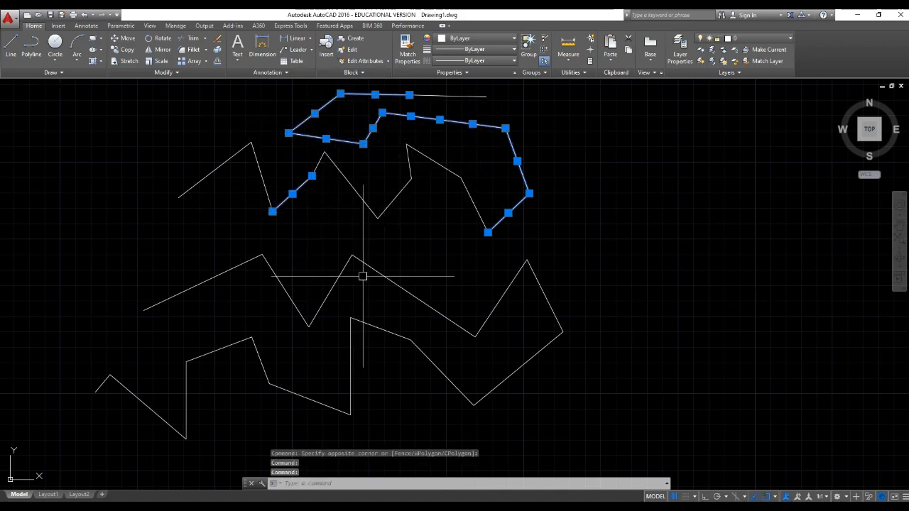
{"action": "key", "text": "Escape"}
- Select the lower polyline through different segments to compare it with the line chain, and clear the selection
{"action": "left_click", "coordinate": [355, 264]}
{"action": "left_click", "coordinate": [335, 265]}
{"action": "key", "text": "Escape"}
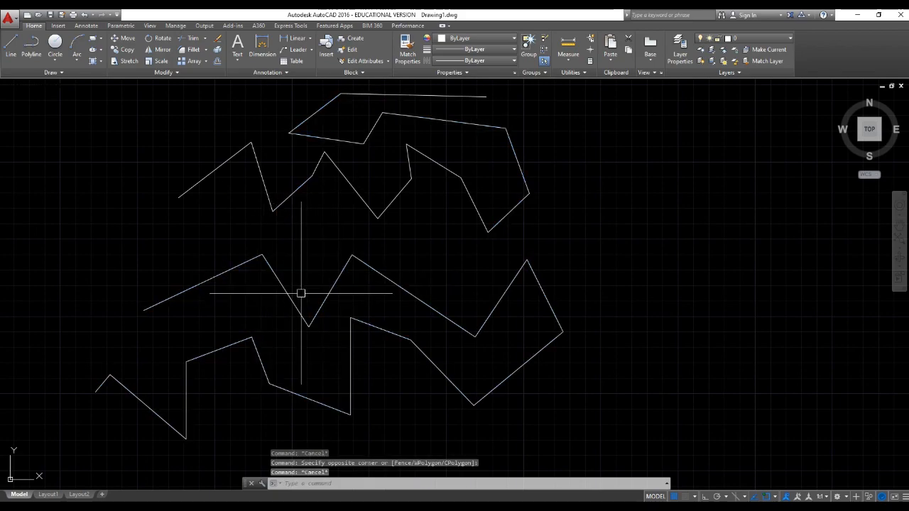
{"action": "left_click", "coordinate": [302, 293]}
{"action": "left_click", "coordinate": [257, 283]}
{"action": "key", "text": "Escape"}
{"action": "left_click", "coordinate": [189, 288]}
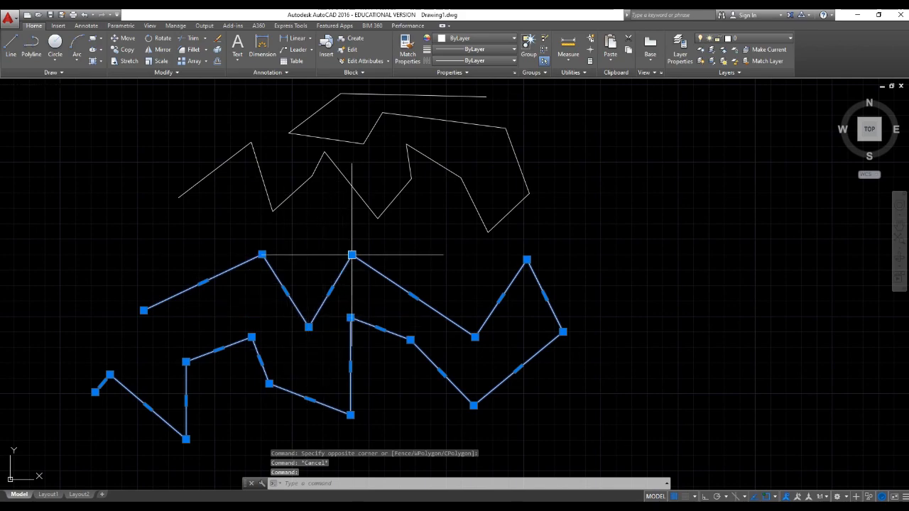
{"action": "left_click", "coordinate": [352, 255]}
{"action": "key", "text": "Escape"}
- Select the two line segments meeting at the middle valley of the upper chain and stretch their shared endpoint down and right
{"action": "left_click", "coordinate": [379, 221]}
{"action": "key", "text": "Escape"}
{"action": "left_click", "coordinate": [388, 226]}
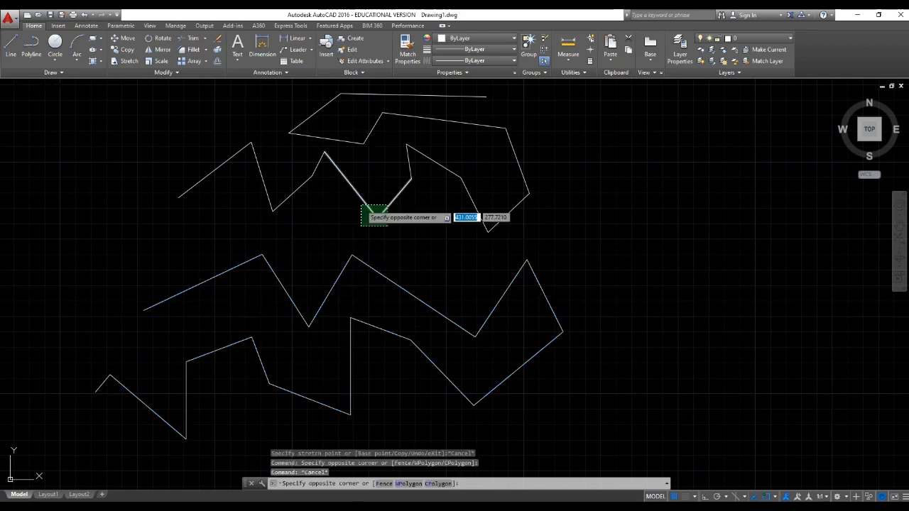
{"action": "left_click", "coordinate": [361, 207]}
{"action": "left_click", "coordinate": [378, 216]}
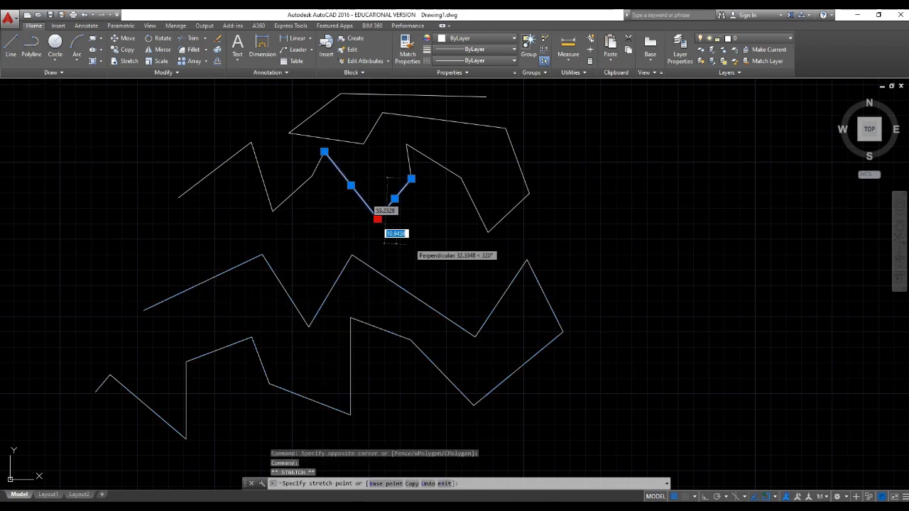
{"action": "key", "text": "Escape"}
- Stretch the polyline's second upper peak vertex slightly up and to the left, and clear the selection
{"action": "left_click", "coordinate": [353, 256]}
{"action": "left_click", "coordinate": [352, 255]}
{"action": "left_click", "coordinate": [338, 233]}
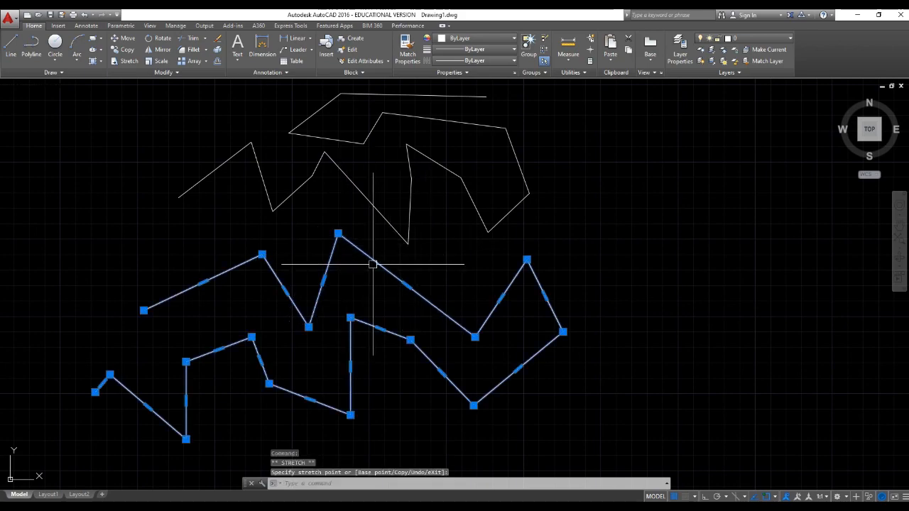
{"action": "key", "text": "Escape"}
- Delete the long slanted line segment that descends to the stretched valley point of the upper chain
{"action": "left_click", "coordinate": [385, 221]}
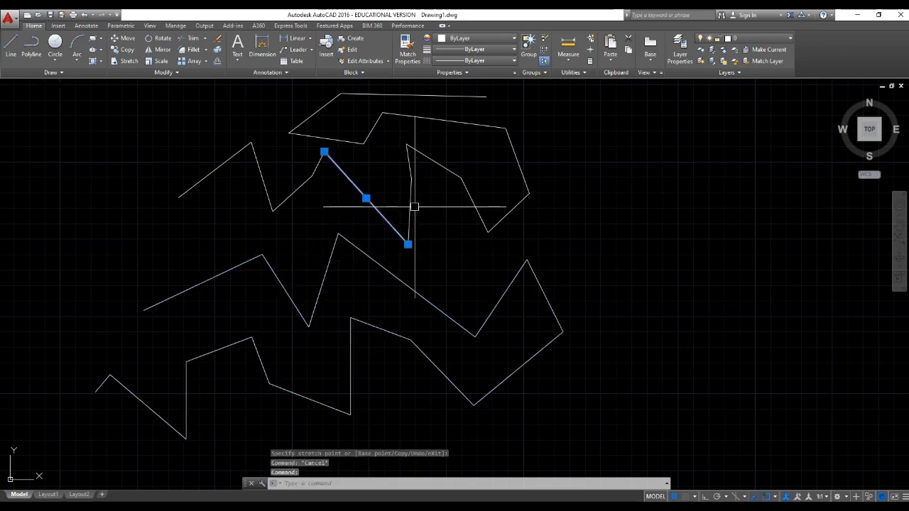
{"action": "left_click", "coordinate": [377, 201]}
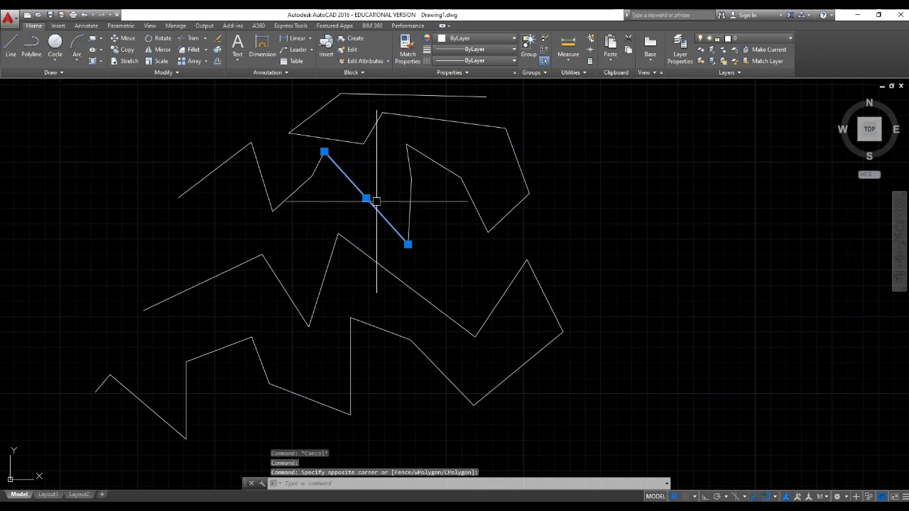
{"action": "key", "text": "Delete"}
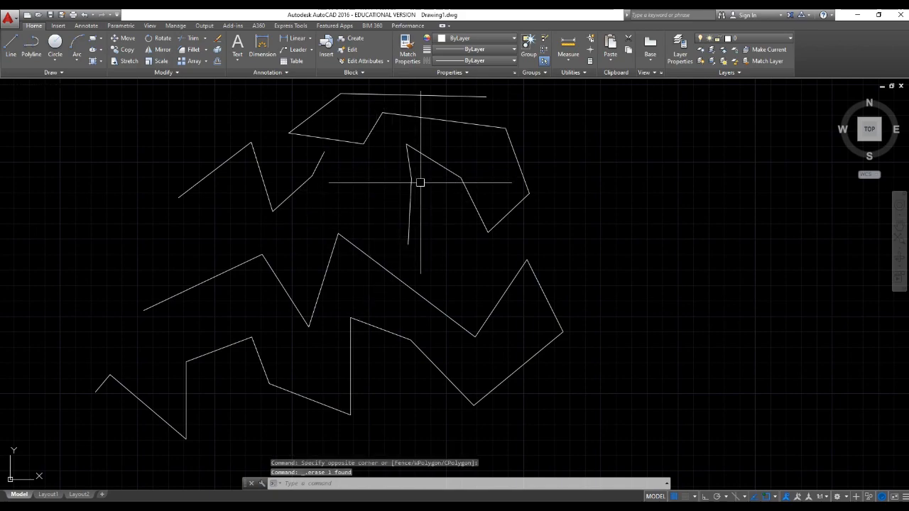
- Erase the two line segments that form the first valley at the left of the upper chain
{"action": "middle_click_drag", "start_coordinate": [409, 219], "coordinate": [408, 225]}
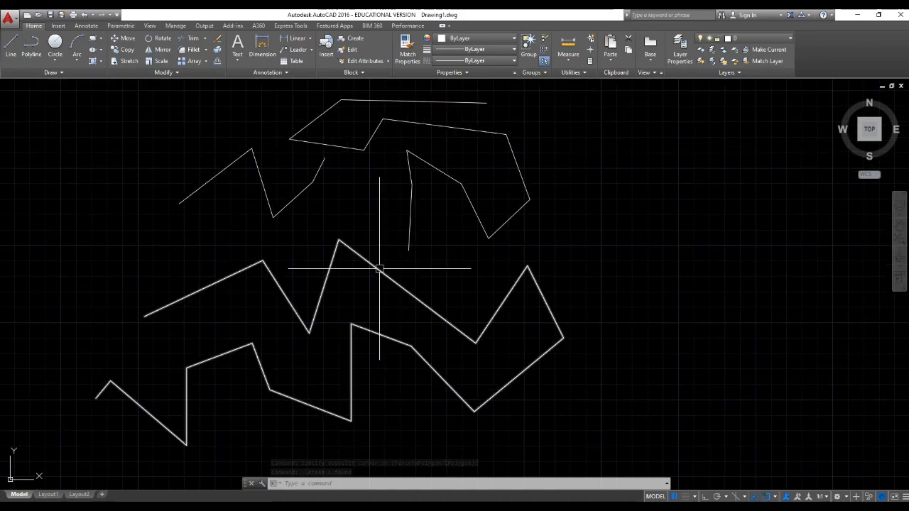
{"action": "left_click", "coordinate": [307, 189]}
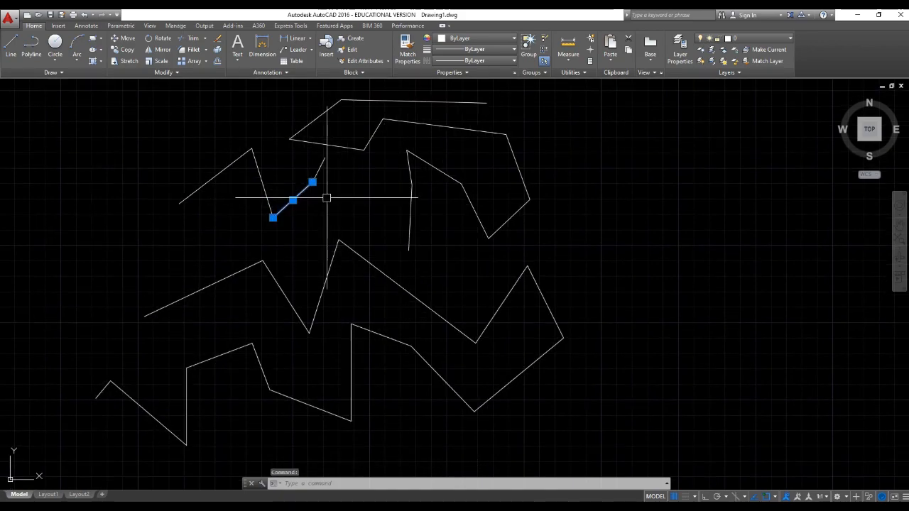
{"action": "type", "text": "e"}
{"action": "key", "text": "space"}
{"action": "left_click", "coordinate": [276, 197]}
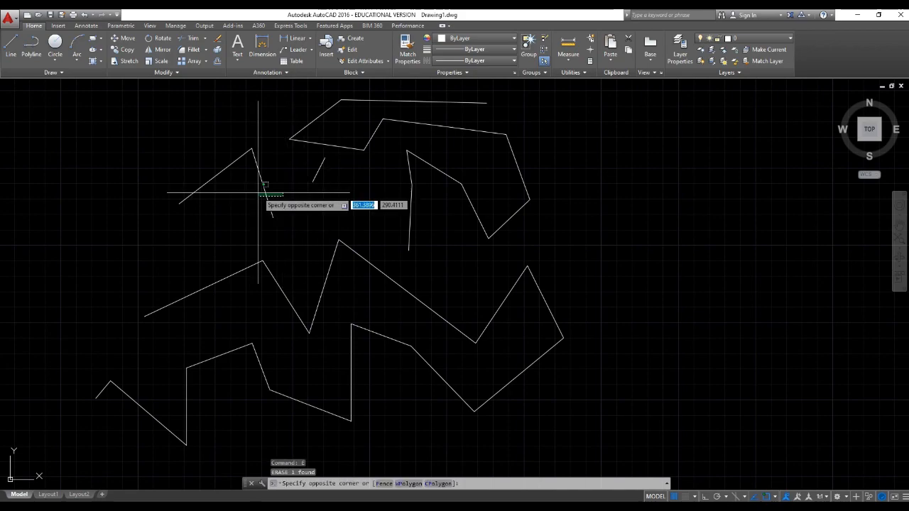
{"action": "left_click", "coordinate": [258, 193]}
{"action": "key", "text": "space"}
{"action": "key", "text": "Escape"}
- Erase the short slanted segment in the left part of the upper chain, plus the whole lower zigzag polyline
{"action": "left_click", "coordinate": [285, 296]}
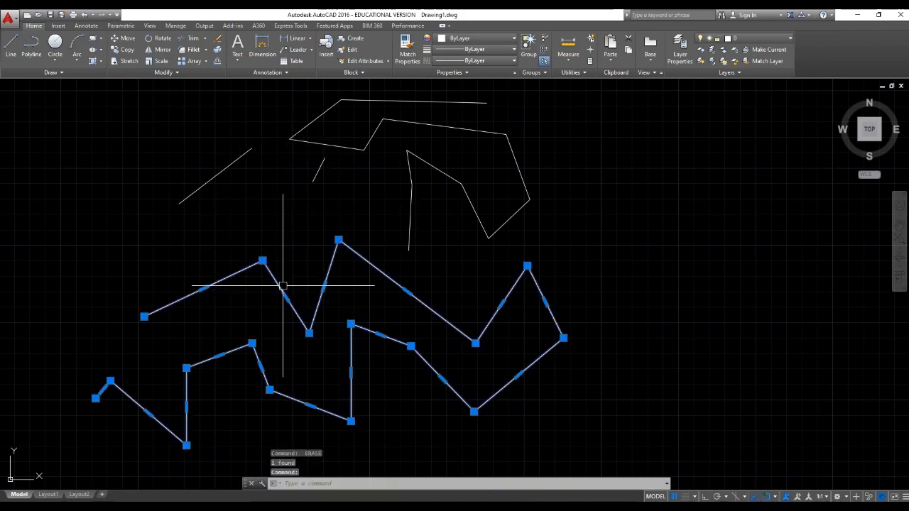
{"action": "key", "text": "Escape"}
{"action": "left_click", "coordinate": [287, 293]}
{"action": "type", "text": "e"}
{"action": "key", "text": "space"}
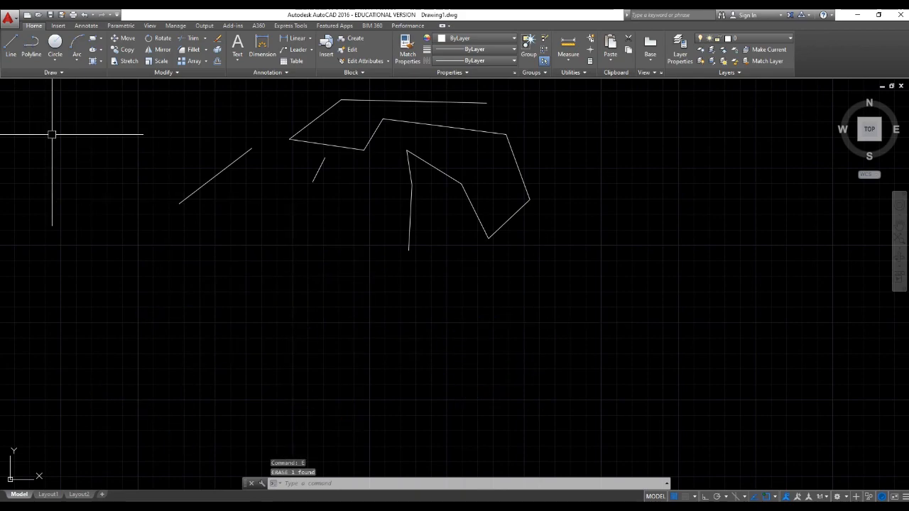
{"action": "key", "text": "Escape"}
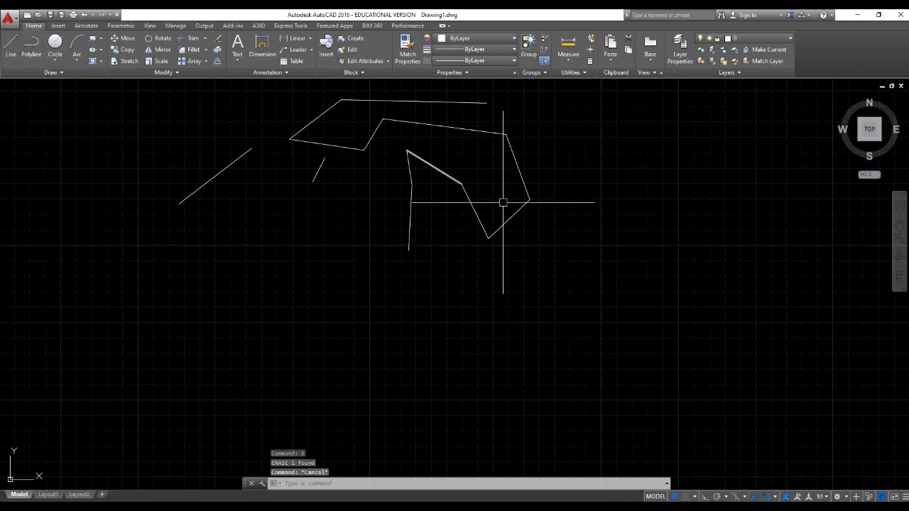
- Erase all remaining lines of the upper chain to empty the drawing
{"action": "left_click", "coordinate": [558, 242]}
{"action": "key", "text": "Escape"}
{"action": "left_click", "coordinate": [643, 322]}
{"action": "left_click", "coordinate": [164, 111]}
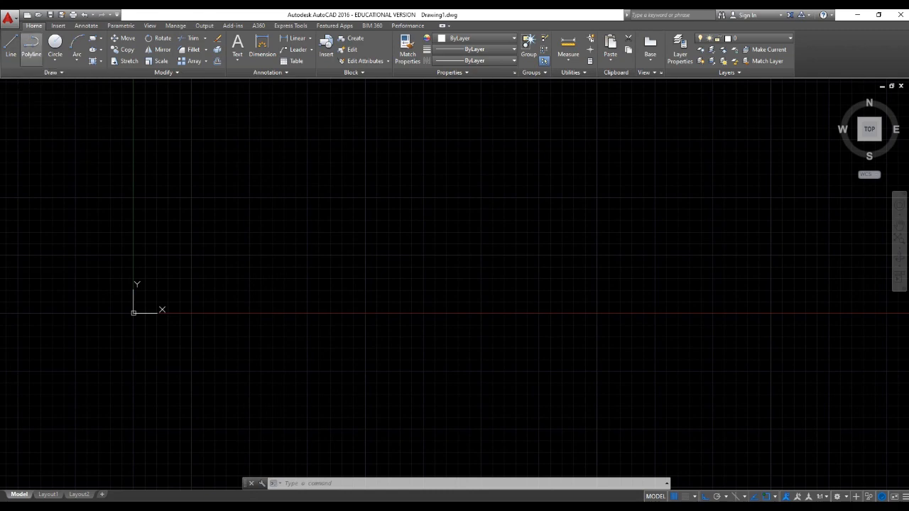
- Draw a rectangle 1000 wide and 3000 high as a single polyline, starting from its lower-left corner
{"action": "left_click", "coordinate": [32, 46]}
{"action": "left_click", "coordinate": [249, 280]}
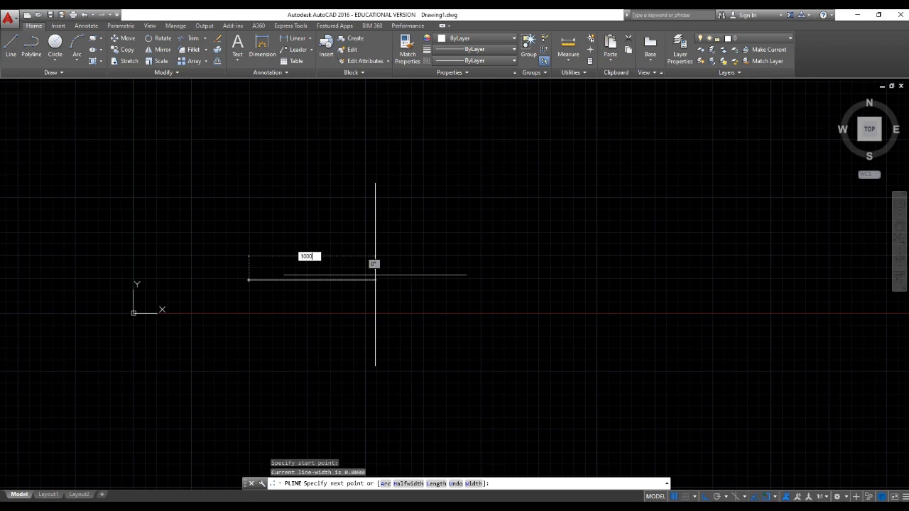
{"action": "type", "text": "1000"}
{"action": "key", "text": "Return"}
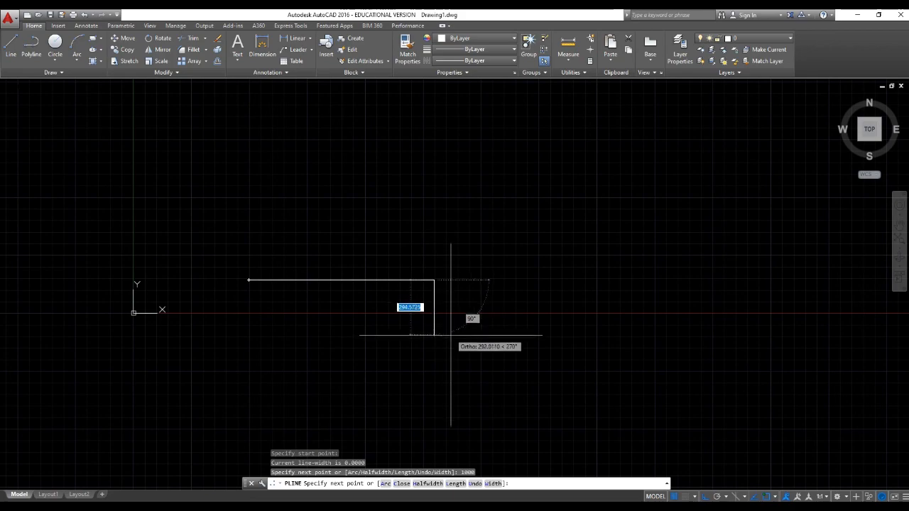
{"action": "middle_click_drag", "start_coordinate": [432, 187], "coordinate": [427, 283]}
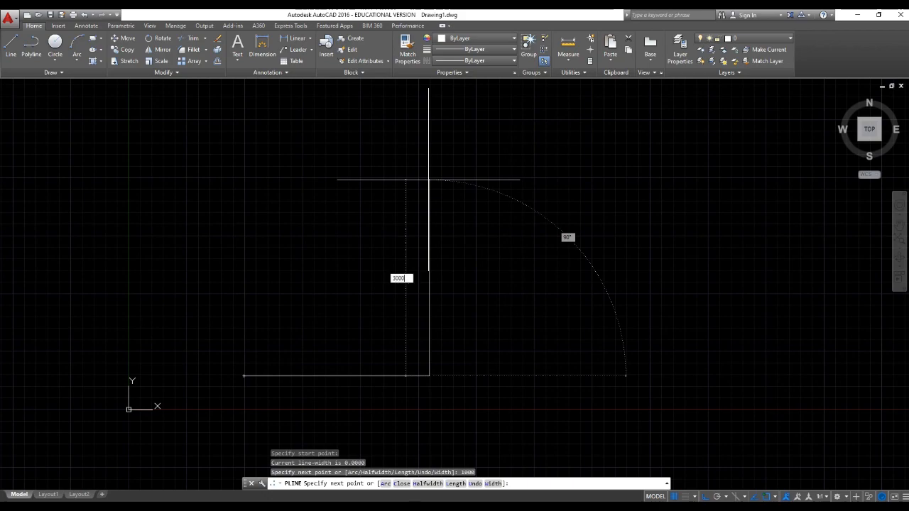
{"action": "key", "text": "Return"}
{"action": "scroll", "coordinate": [429, 180], "scroll_direction": "down", "scroll_amount": 4}
{"action": "middle_click_drag", "start_coordinate": [432, 190], "coordinate": [408, 312]}
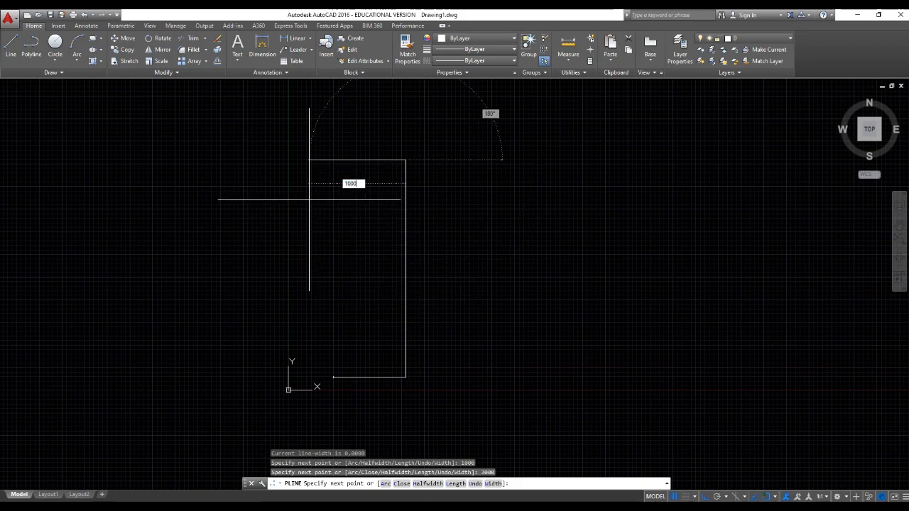
{"action": "key", "text": "Return"}
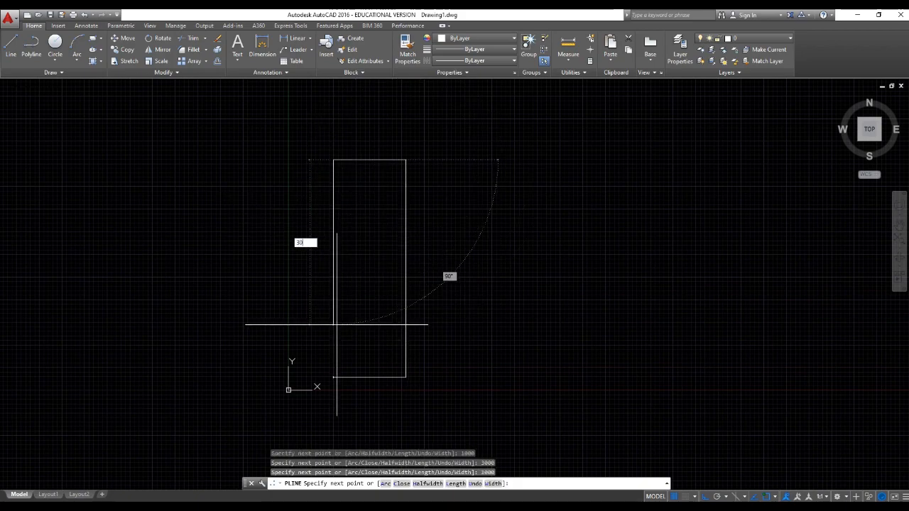
{"action": "right_click", "coordinate": [337, 325]}
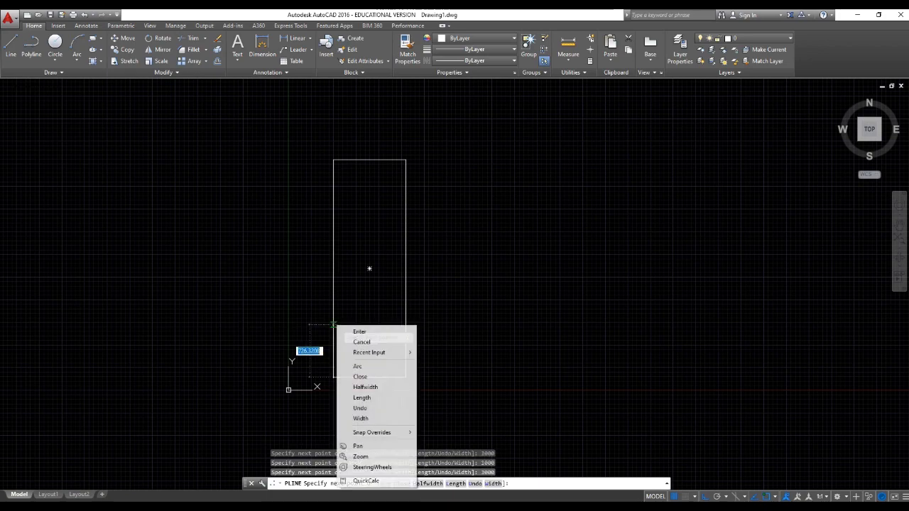
{"action": "left_click", "coordinate": [344, 329]}
- Select the polyline rectangle through several of its sides to examine whether it behaves as one object
{"action": "left_click", "coordinate": [475, 344]}
{"action": "left_click", "coordinate": [392, 289]}
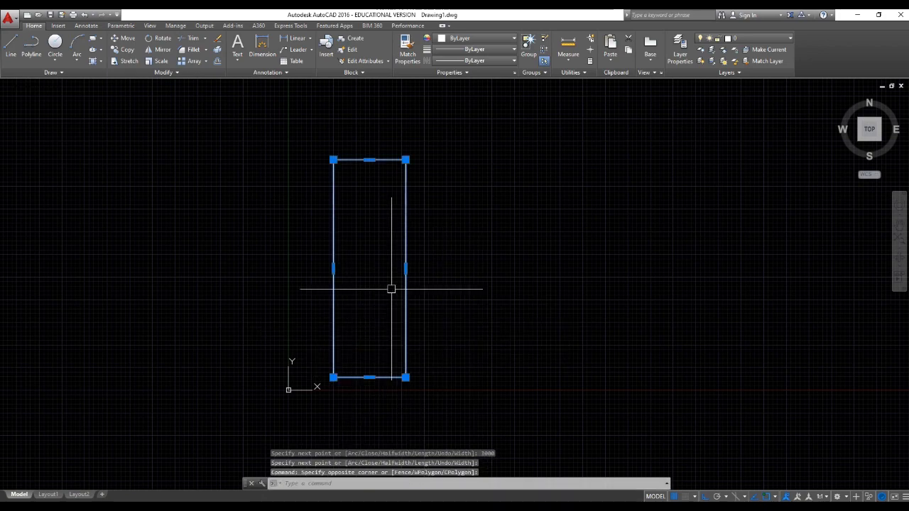
{"action": "key", "text": "Escape"}
{"action": "scroll", "coordinate": [425, 329], "scroll_direction": "up", "scroll_amount": 2}
{"action": "left_click", "coordinate": [419, 330]}
{"action": "left_click", "coordinate": [390, 332]}
{"action": "scroll", "coordinate": [390, 332], "scroll_direction": "down", "scroll_amount": 4}
{"action": "scroll", "coordinate": [393, 322], "scroll_direction": "up", "scroll_amount": 2}
{"action": "key", "text": "Escape"}
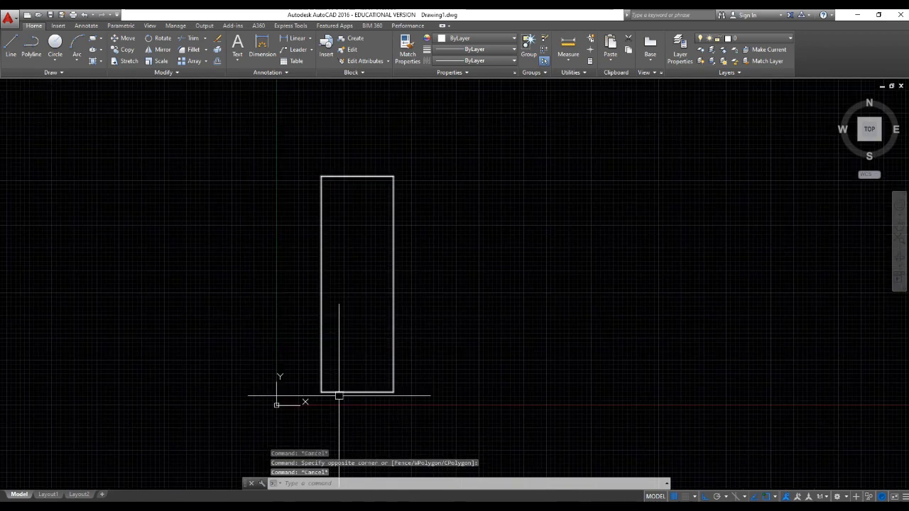
{"action": "left_click", "coordinate": [341, 212]}
{"action": "left_click", "coordinate": [321, 206]}
{"action": "key", "text": "Escape"}
{"action": "left_click", "coordinate": [324, 206]}
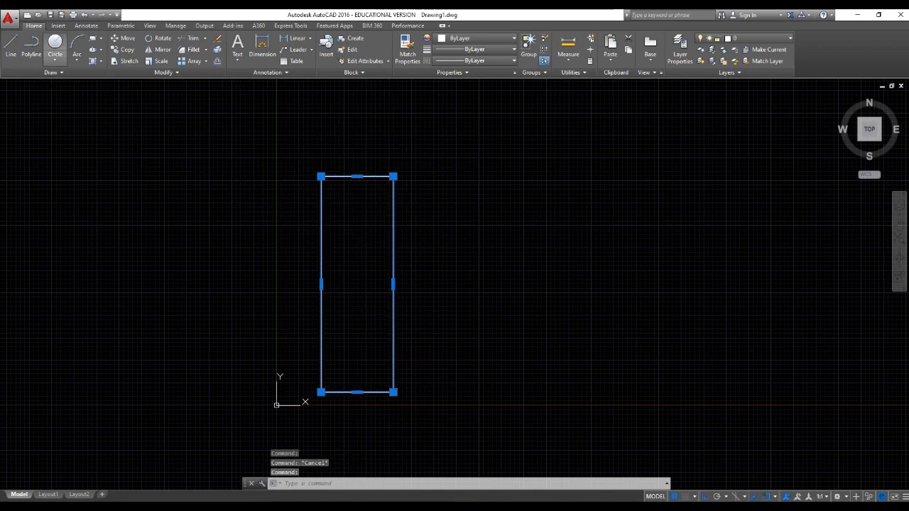
- Draw a second rectangle of 1000 by 3000 with the Line command, to the right of the polyline rectangle
{"action": "left_click", "coordinate": [10, 46]}
{"action": "left_click", "coordinate": [452, 390]}
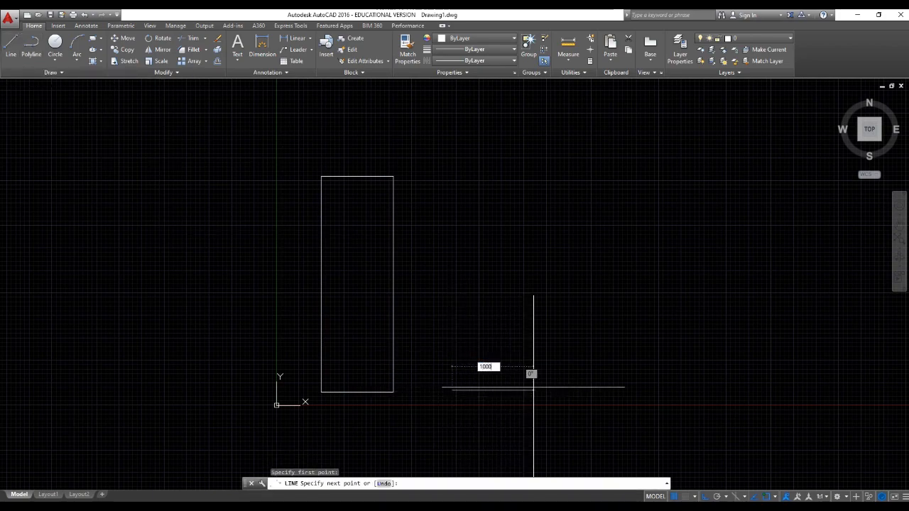
{"action": "key", "text": "Return"}
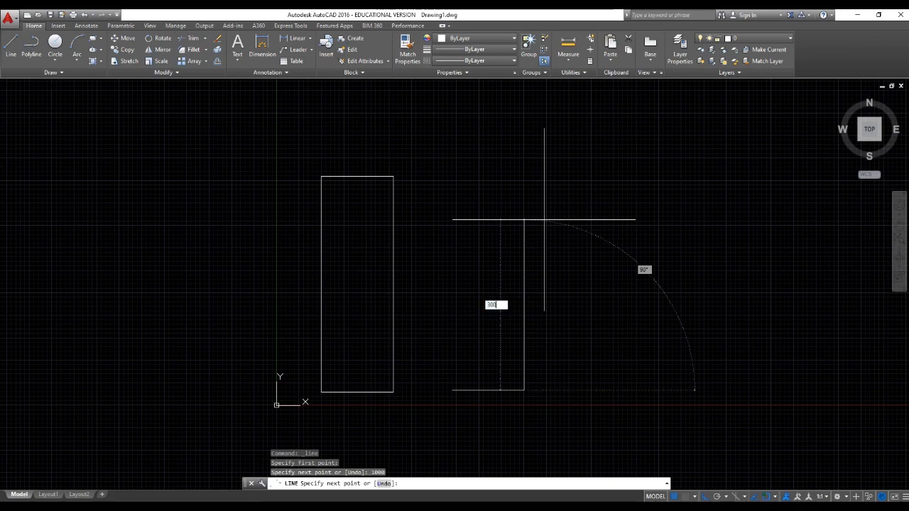
{"action": "key", "text": "Return"}
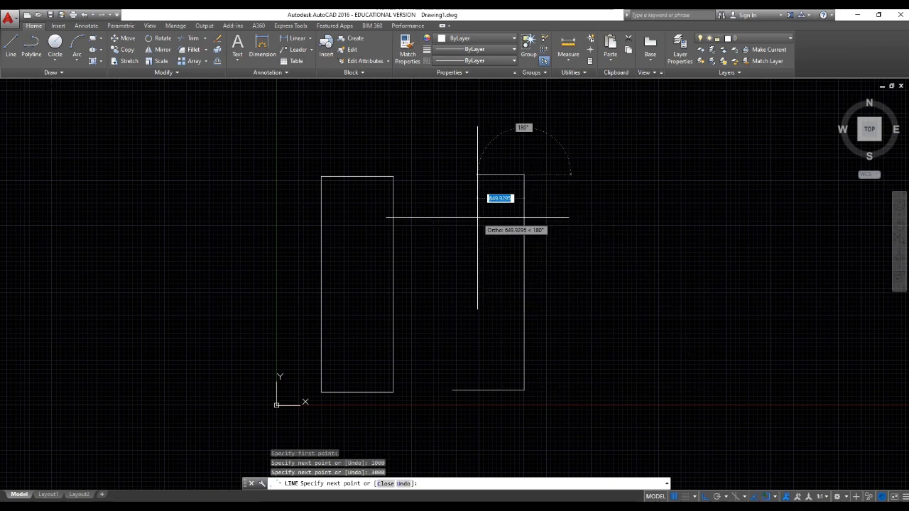
{"action": "type", "text": "1000"}
{"action": "key", "text": "Return"}
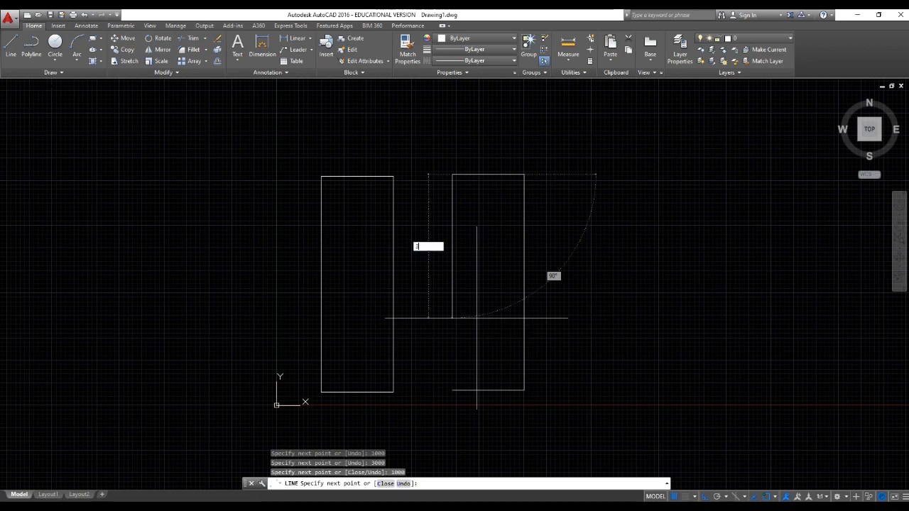
{"action": "type", "text": "3000"}
{"action": "key", "text": "Return"}
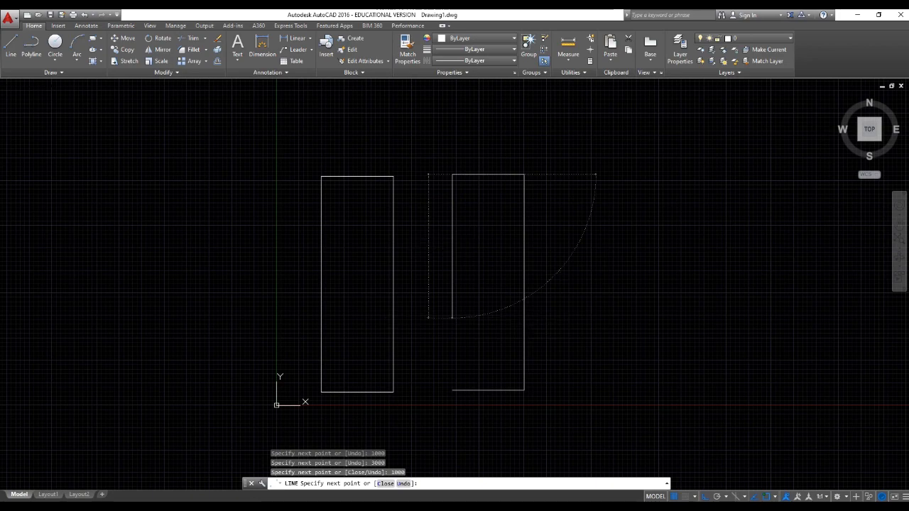
{"action": "key", "text": "Return"}
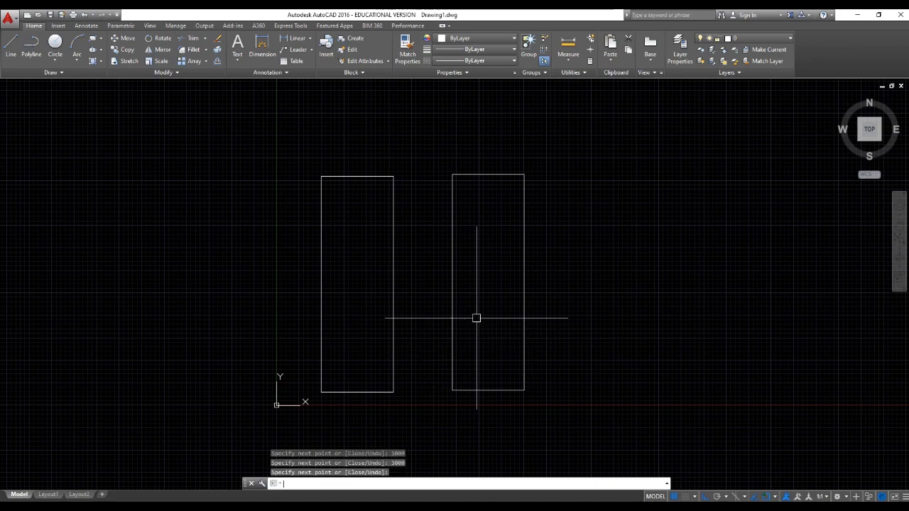
- Select the polyline rectangle by a crossing window and by its side to check what gets picked, clearing each selection
{"action": "left_click", "coordinate": [483, 341]}
{"action": "left_click", "coordinate": [475, 331]}
{"action": "left_click", "coordinate": [411, 354]}
{"action": "left_click", "coordinate": [385, 339]}
{"action": "key", "text": "Escape"}
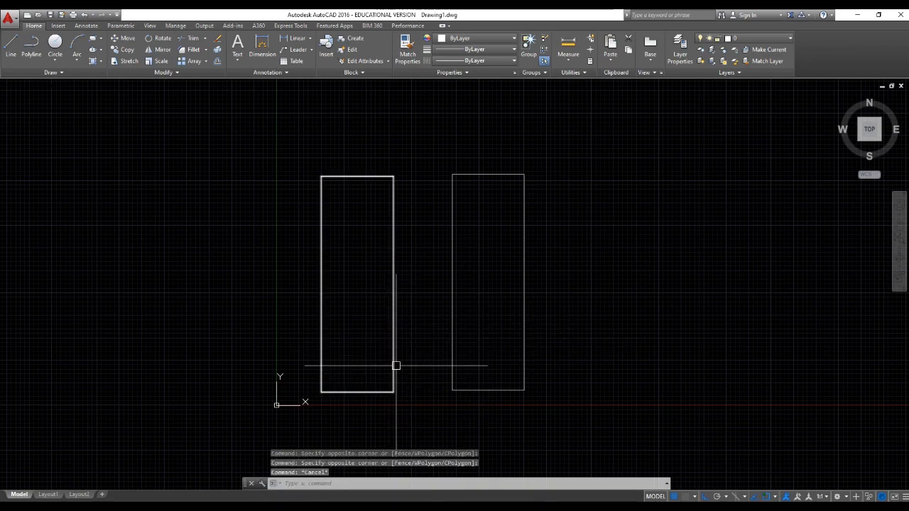
{"action": "left_click", "coordinate": [395, 368]}
{"action": "key", "text": "Escape"}
{"action": "left_click", "coordinate": [393, 368]}
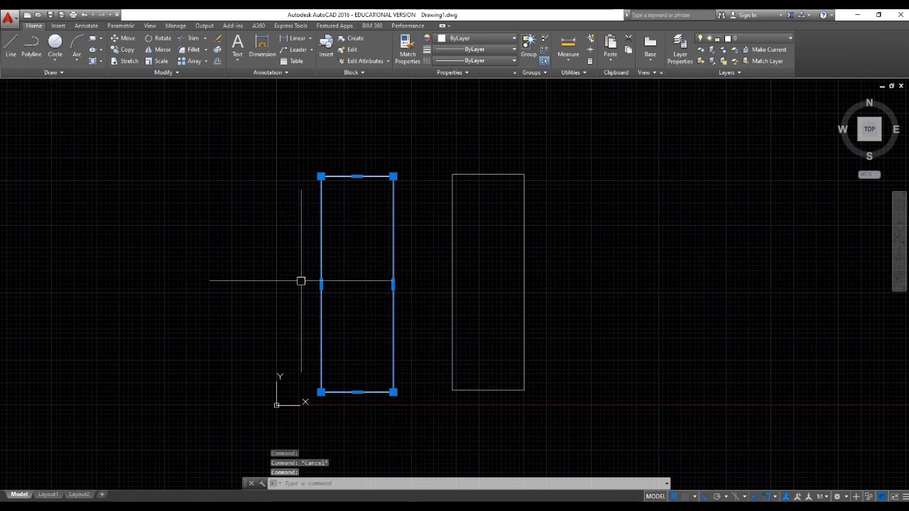
{"action": "key", "text": "Escape"}
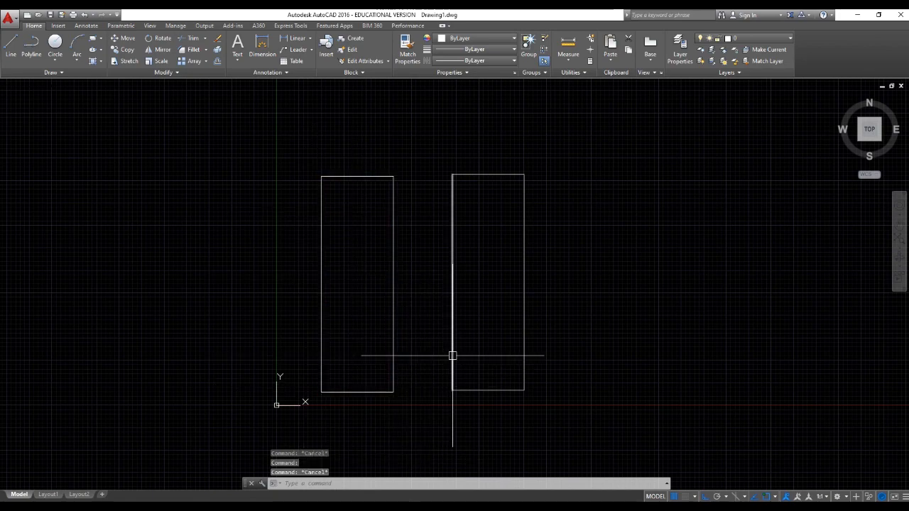
- Move the left vertical line of the second rectangle horizontally to the right, beyond the other lines, and clear the selection
{"action": "left_click", "coordinate": [451, 359]}
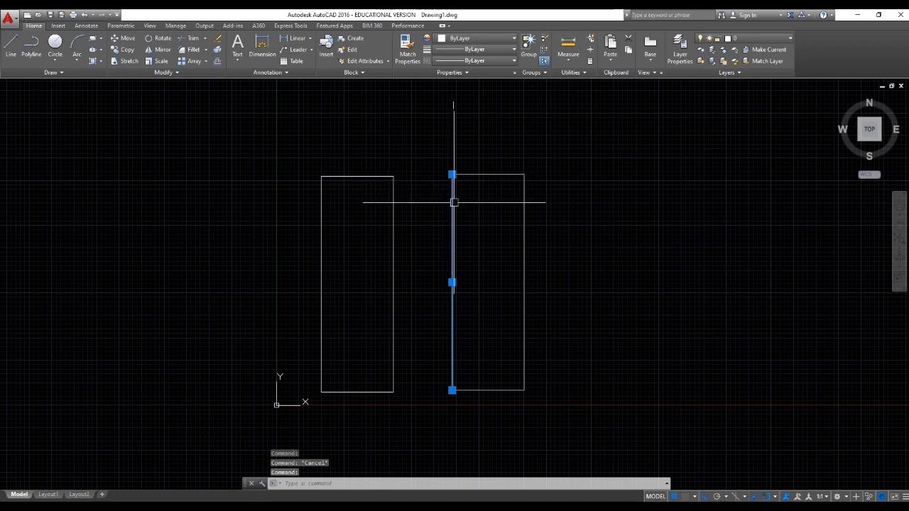
{"action": "type", "text": "m"}
{"action": "key", "text": "Return"}
{"action": "left_click", "coordinate": [484, 206]}
{"action": "left_click", "coordinate": [692, 220]}
{"action": "left_click", "coordinate": [654, 208]}
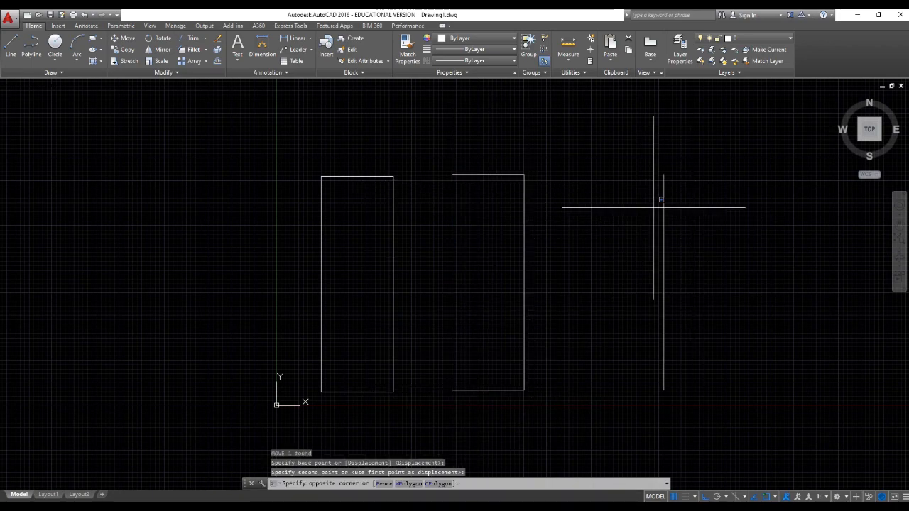
{"action": "key", "text": "Escape"}
{"action": "left_click", "coordinate": [670, 227]}
{"action": "left_click", "coordinate": [607, 234]}
{"action": "key", "text": "Escape"}
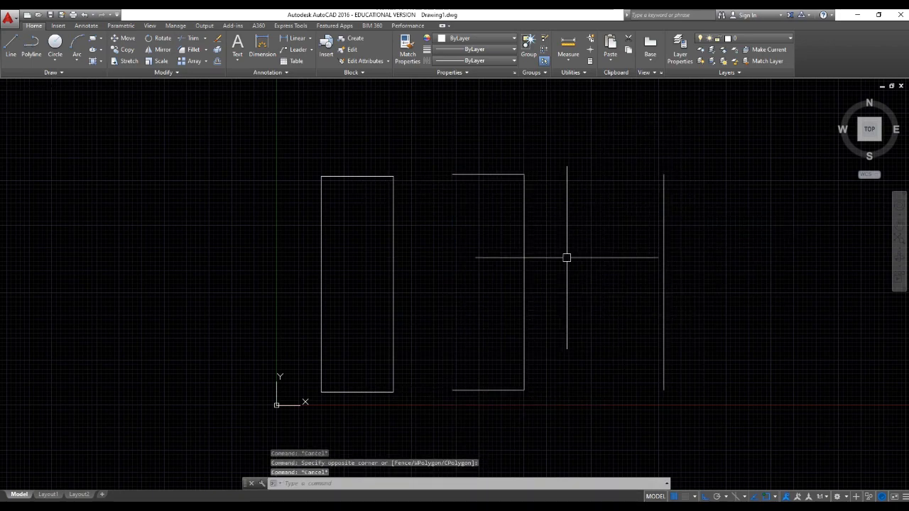
- Move the whole polyline rectangle horizontally to the left, away from the separate lines
{"action": "left_click", "coordinate": [389, 265]}
{"action": "left_click", "coordinate": [300, 269]}
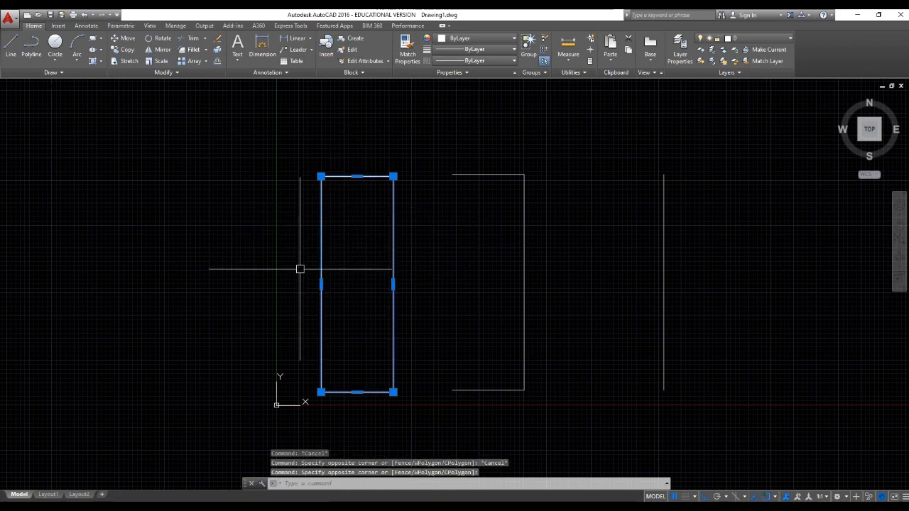
{"action": "key", "text": "Escape"}
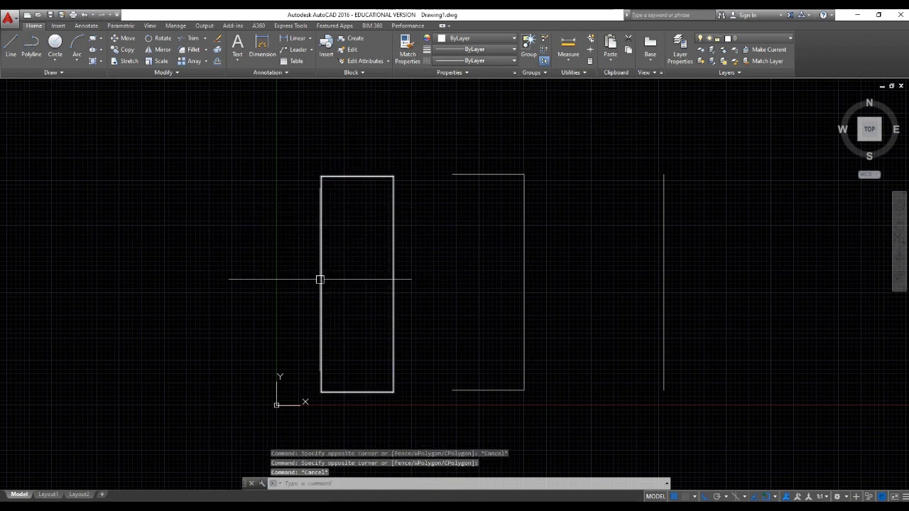
{"action": "left_click", "coordinate": [320, 279]}
{"action": "type", "text": "m"}
{"action": "key", "text": "Return"}
{"action": "left_click", "coordinate": [321, 285]}
{"action": "left_click", "coordinate": [184, 290]}
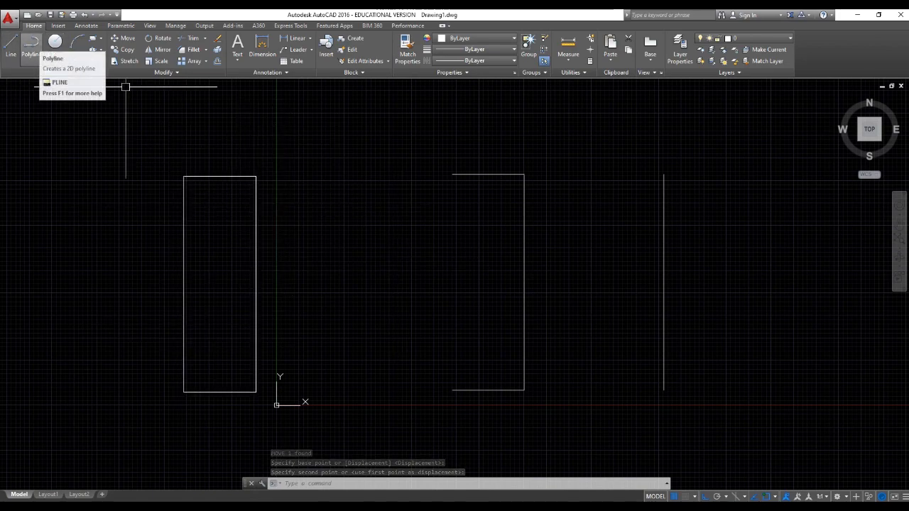
- Erase the polyline rectangle and all separate lines from the drawing
{"action": "left_click", "coordinate": [723, 423]}
{"action": "left_click", "coordinate": [617, 324]}
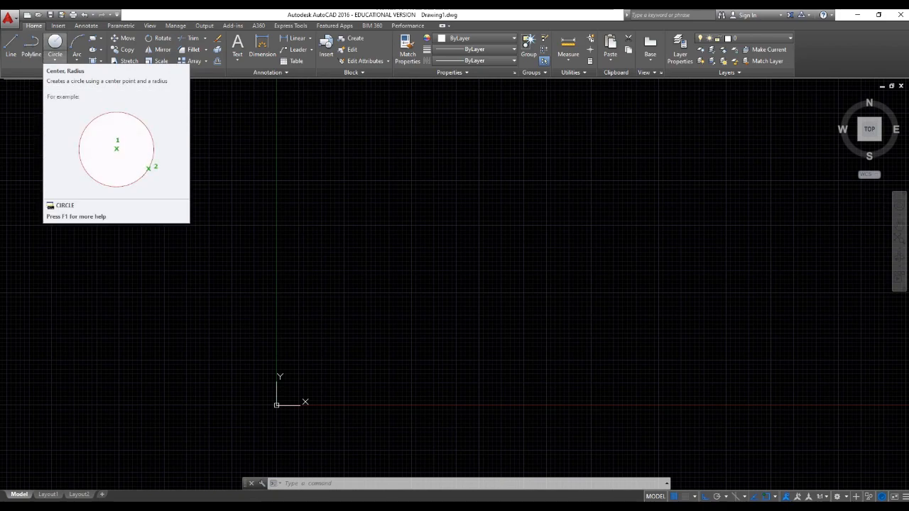
- Draw a center-radius circle with a radius of 1000 in the empty drawing, switching Ortho off and back on before setting the radius
{"action": "left_click", "coordinate": [54, 43]}
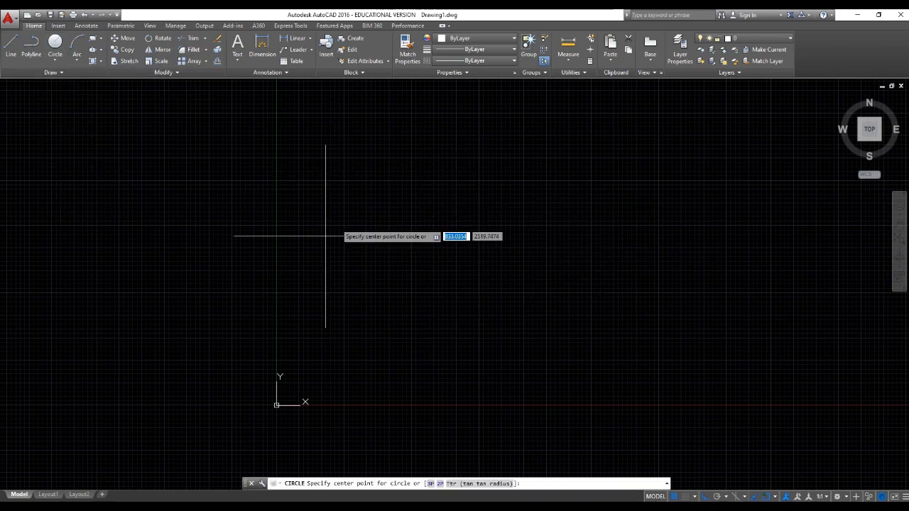
{"action": "left_click", "coordinate": [455, 259]}
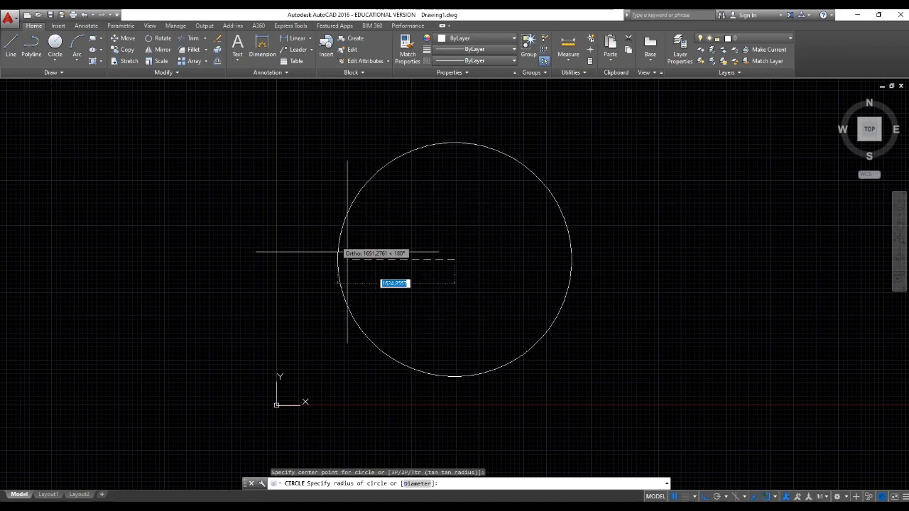
{"action": "key", "text": "F8"}
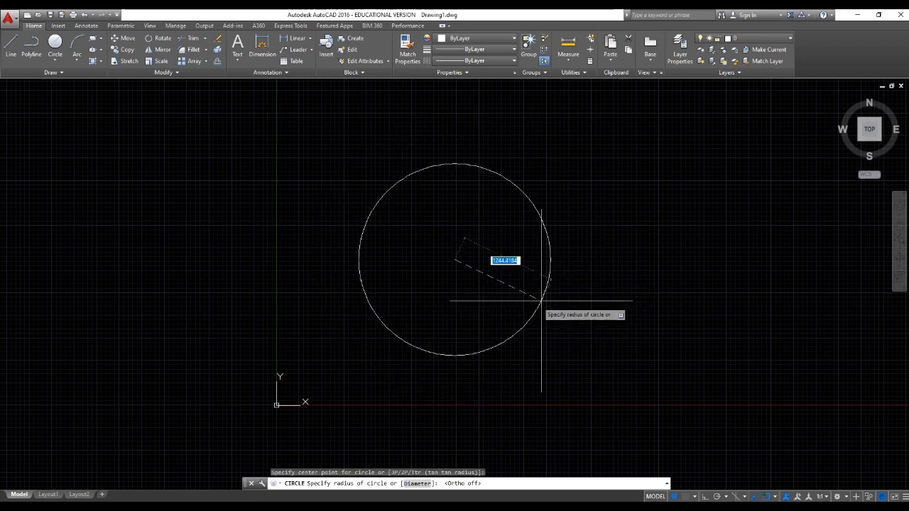
{"action": "left_click", "coordinate": [705, 497]}
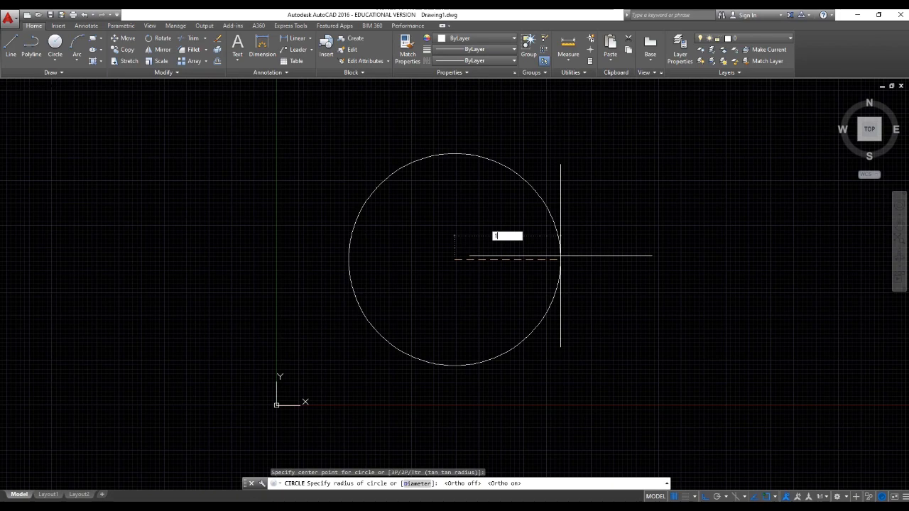
{"action": "key", "text": "Return"}
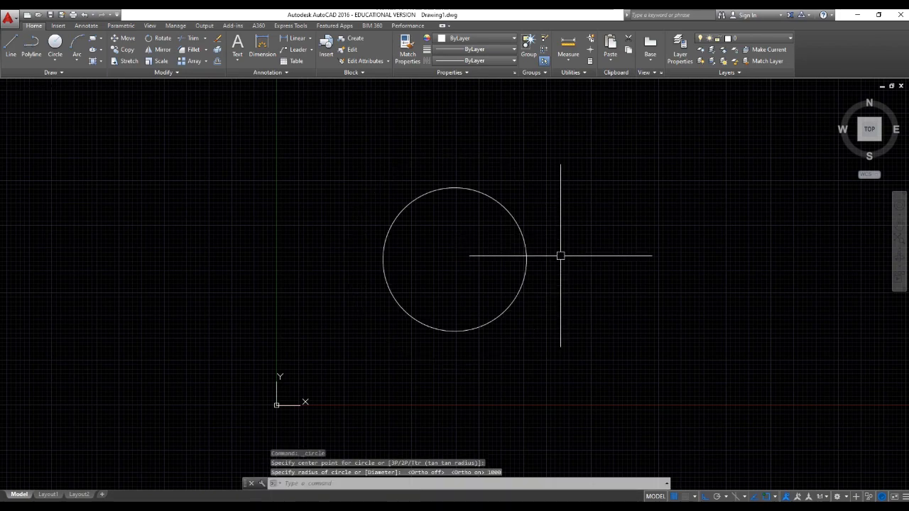
{"action": "scroll", "coordinate": [443, 268], "scroll_direction": "up", "scroll_amount": 2}
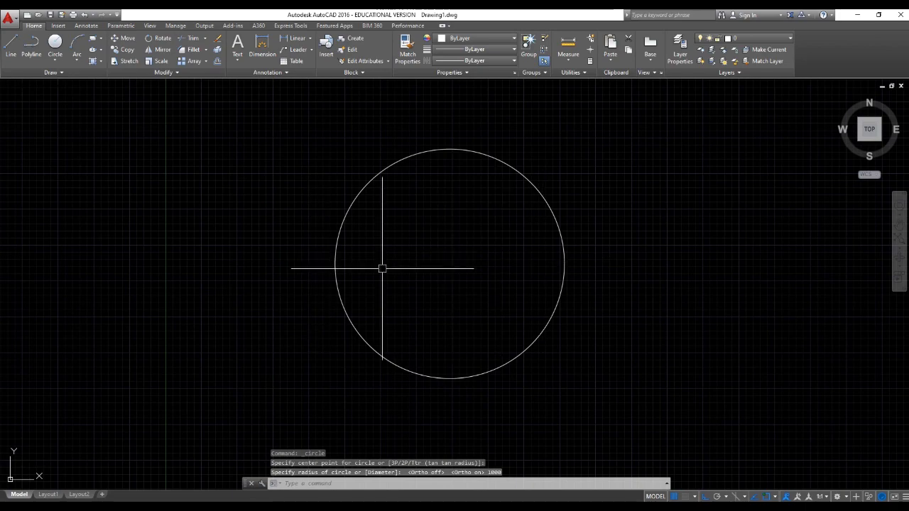
- Set the circle's radius to 500 by stretching its right quadrant grip, and clear the selection
{"action": "left_click", "coordinate": [589, 302]}
{"action": "left_click", "coordinate": [495, 249]}
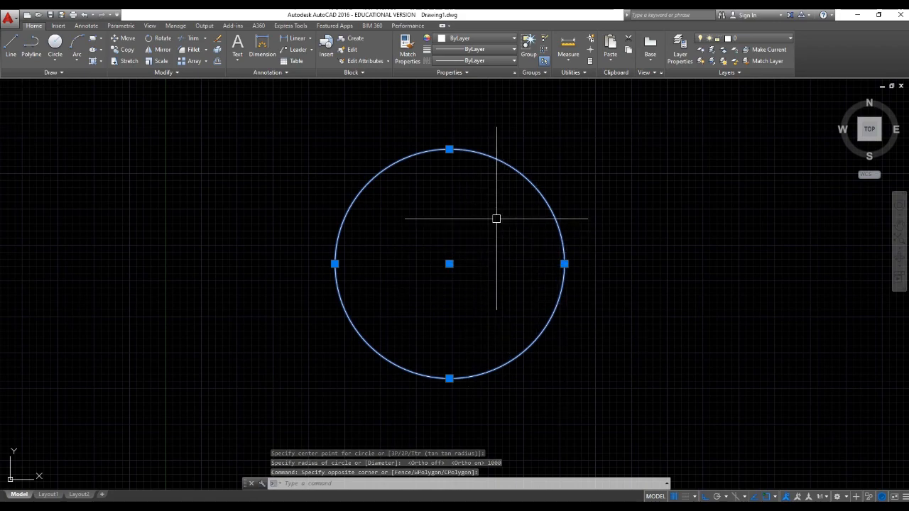
{"action": "left_click", "coordinate": [564, 263]}
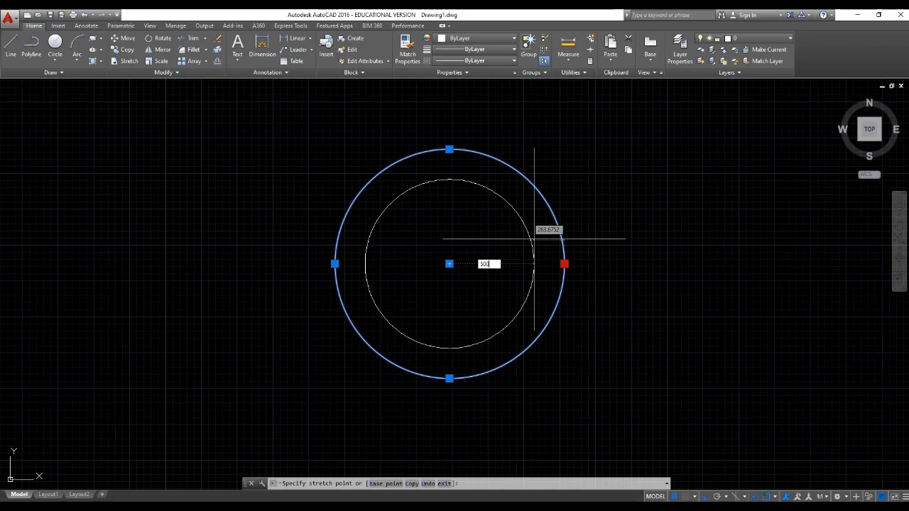
{"action": "type", "text": "500"}
{"action": "key", "text": "Return"}
{"action": "key", "text": "Escape"}
{"action": "key", "text": "Escape"}
{"action": "left_click", "coordinate": [518, 206]}
{"action": "left_click", "coordinate": [461, 257]}
{"action": "key", "text": "Escape"}
- Move the circle by its center grip horizontally to the right and back left near its original position, and clear the selection
{"action": "left_click", "coordinate": [485, 201]}
{"action": "left_click", "coordinate": [452, 241]}
{"action": "left_click", "coordinate": [449, 264]}
{"action": "left_click", "coordinate": [573, 264]}
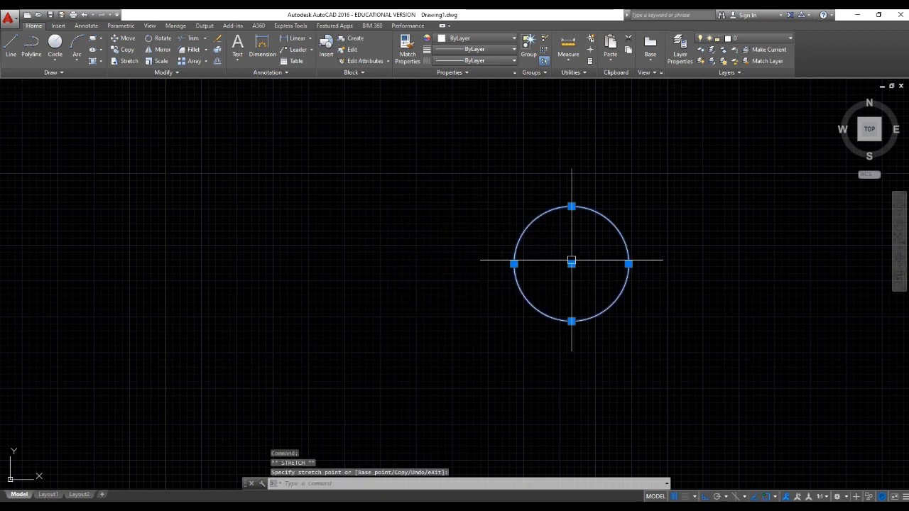
{"action": "left_click", "coordinate": [572, 264]}
{"action": "left_click", "coordinate": [441, 264]}
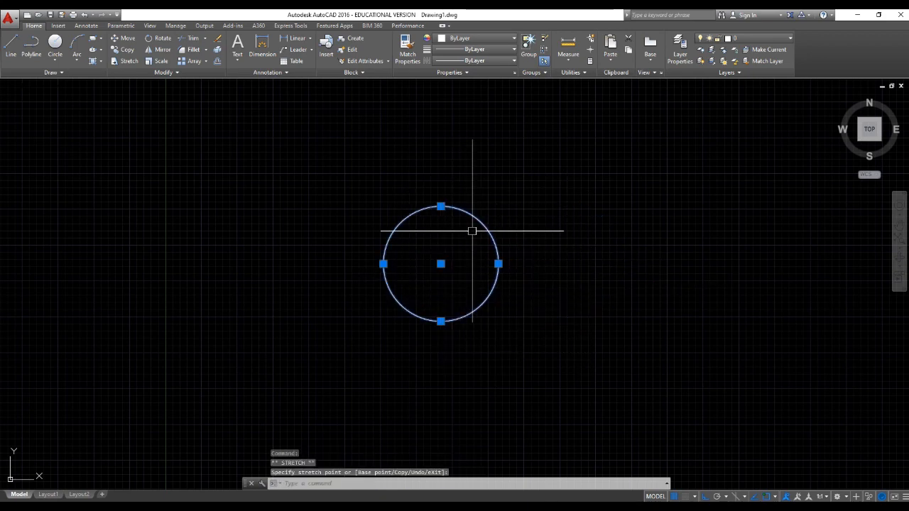
{"action": "key", "text": "Escape"}
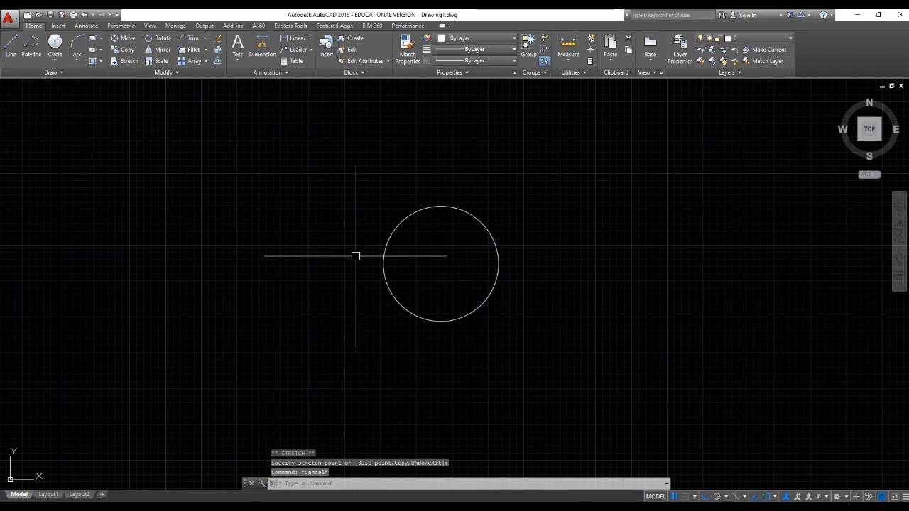
{"action": "type", "text": "c"}
{"action": "key", "text": "Return"}
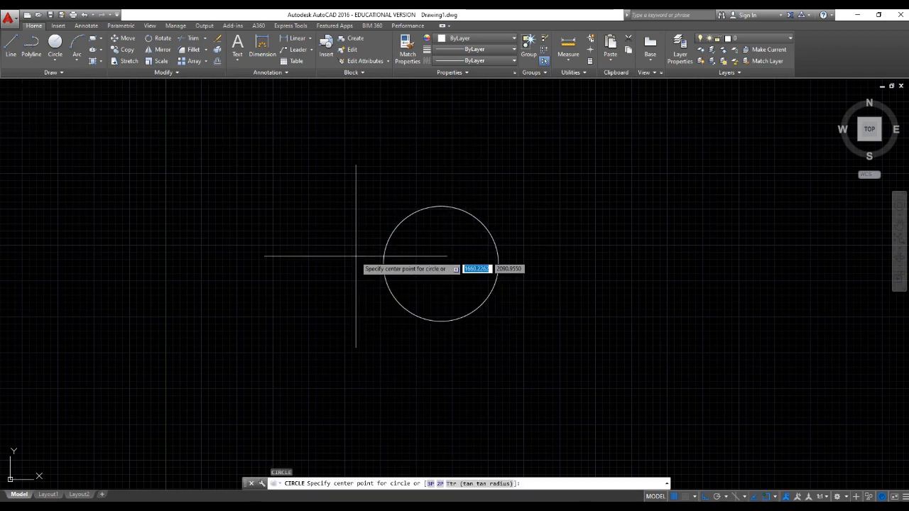
{"action": "left_click", "coordinate": [594, 269]}
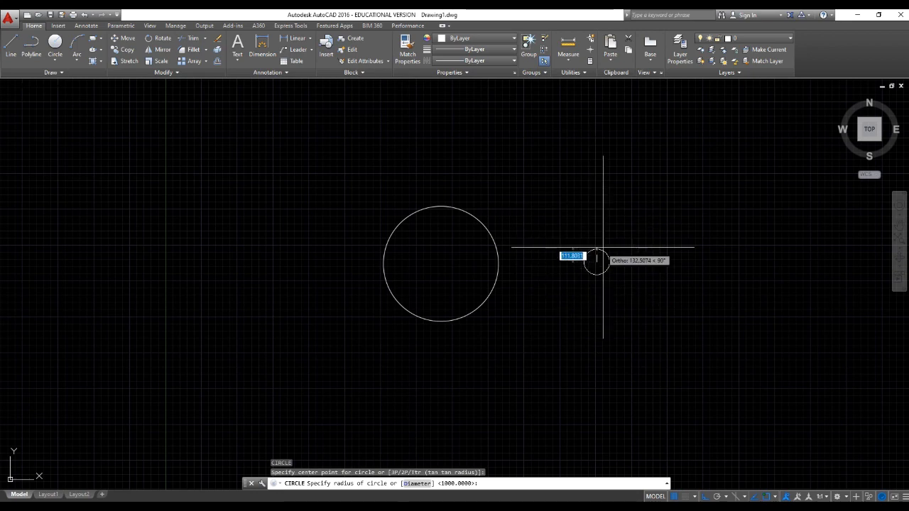
{"action": "key", "text": "Escape"}
- Draw a second circle to the right of the first, centered level with it and slightly smaller, without touching it
{"action": "key", "text": "Return"}
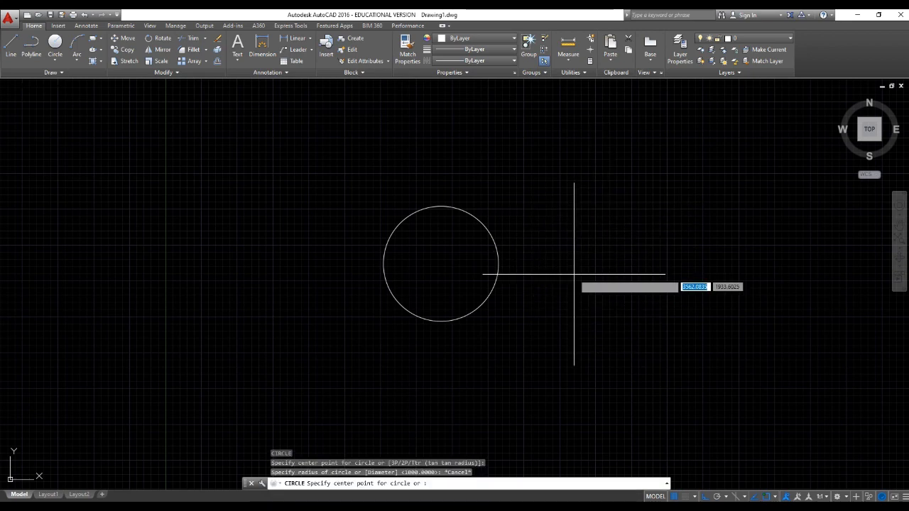
{"action": "left_click", "coordinate": [596, 262]}
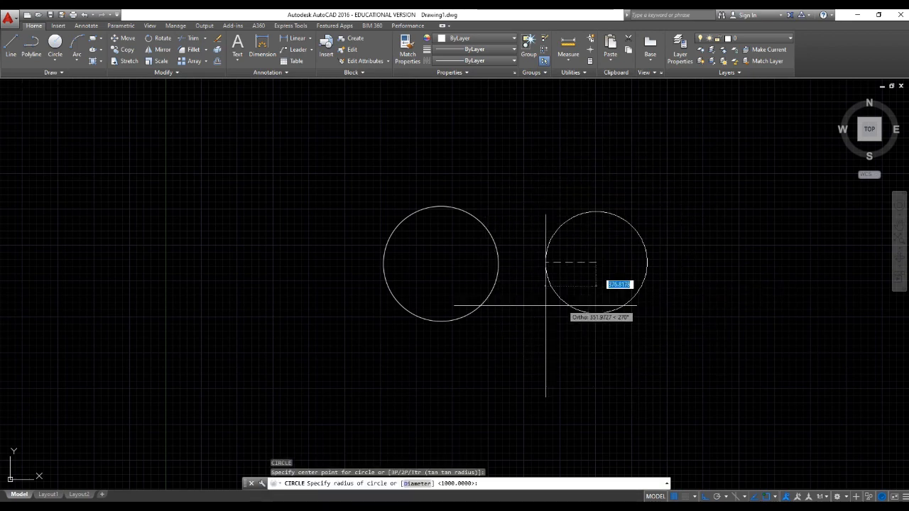
{"action": "left_click", "coordinate": [542, 263]}
- Select the right circle with a crossing window, add the left circle to the selection, and clear the selection
{"action": "left_click", "coordinate": [646, 348]}
{"action": "left_click", "coordinate": [562, 297]}
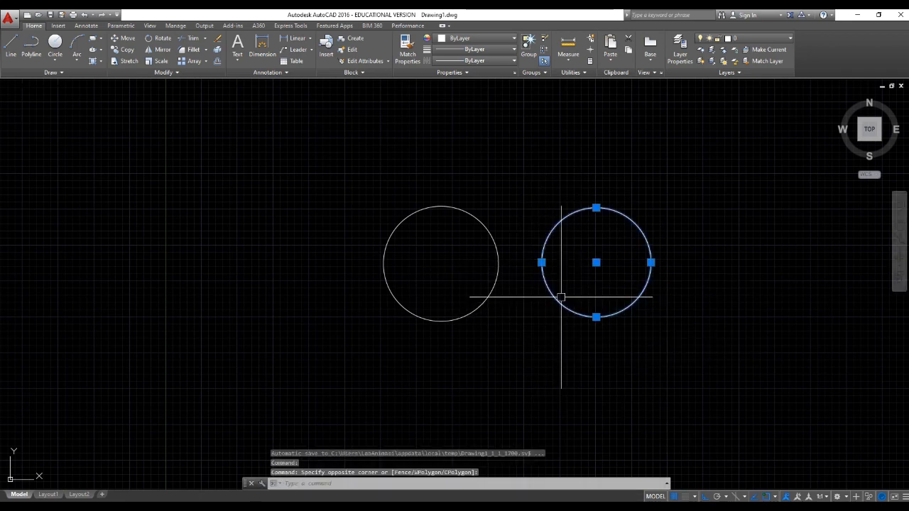
{"action": "left_click", "coordinate": [544, 336]}
{"action": "left_click", "coordinate": [463, 266]}
{"action": "left_click", "coordinate": [598, 350]}
{"action": "left_click", "coordinate": [490, 253]}
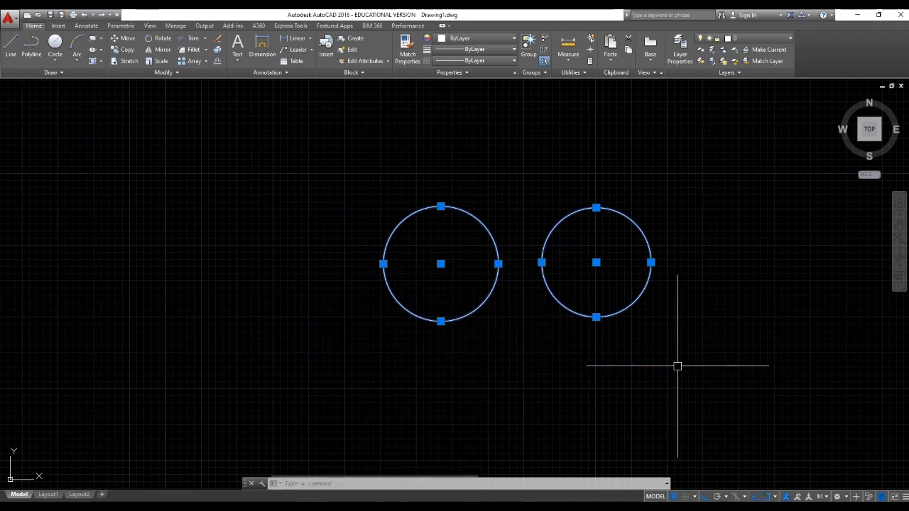
{"action": "key", "text": "Escape"}
- Erase both circles together using a crossing selection
{"action": "left_click", "coordinate": [729, 374]}
{"action": "left_click", "coordinate": [390, 278]}
{"action": "key", "text": "Delete"}
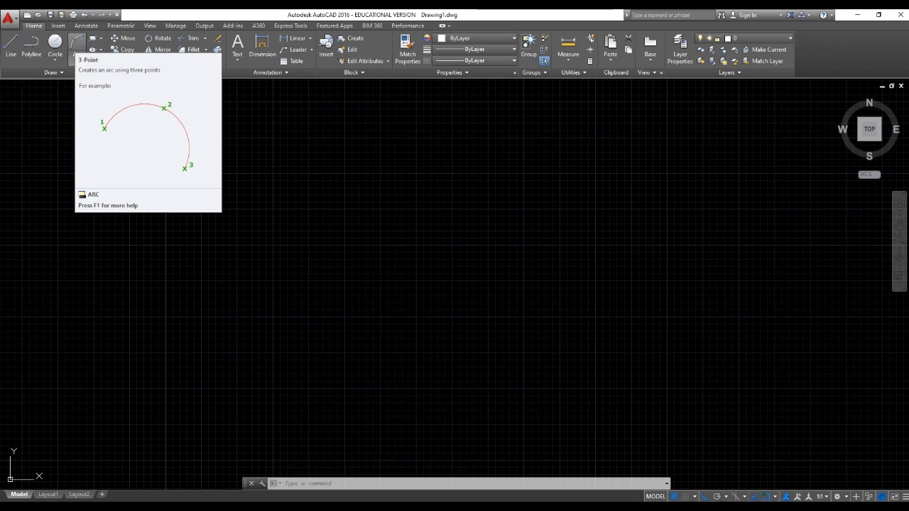
- Draw a wide 3-point arc with its second point horizontally aligned to the start, turning Ortho off and entering 60 for the end point
{"action": "left_click", "coordinate": [77, 59]}
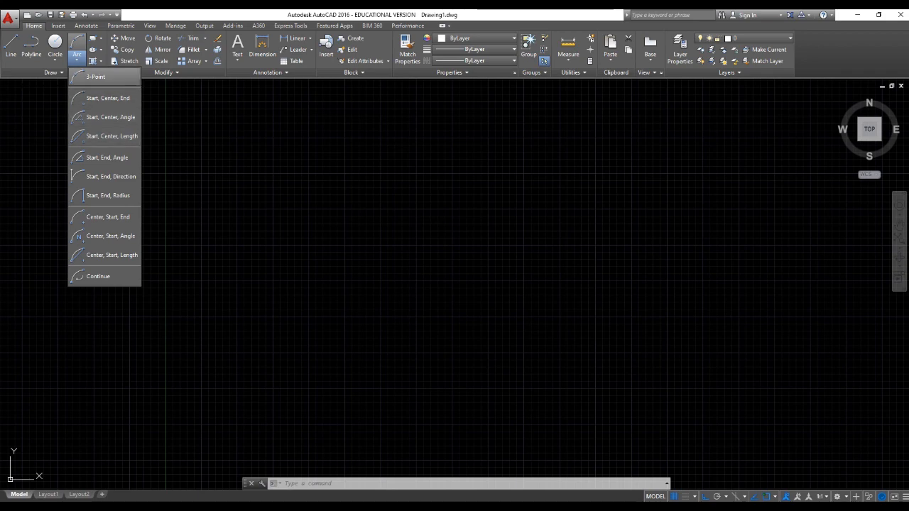
{"action": "left_click", "coordinate": [84, 77]}
{"action": "left_click", "coordinate": [299, 287]}
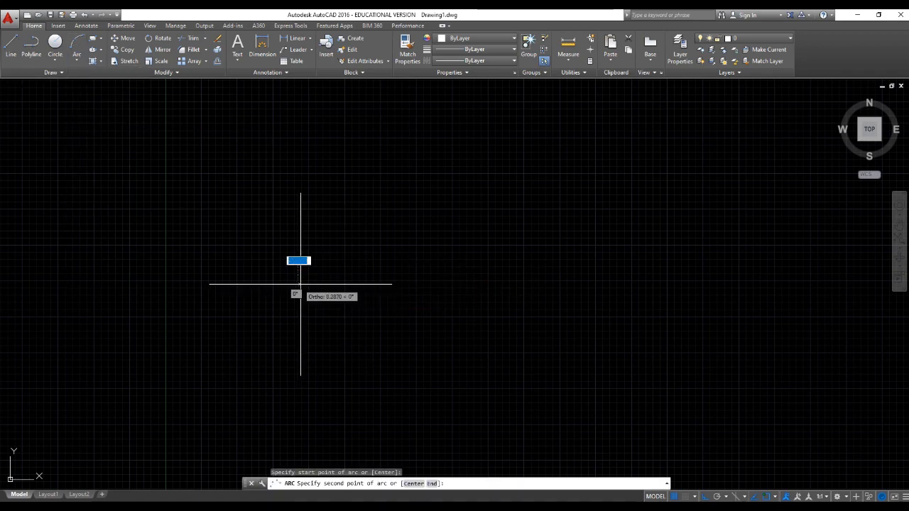
{"action": "left_click", "coordinate": [617, 284]}
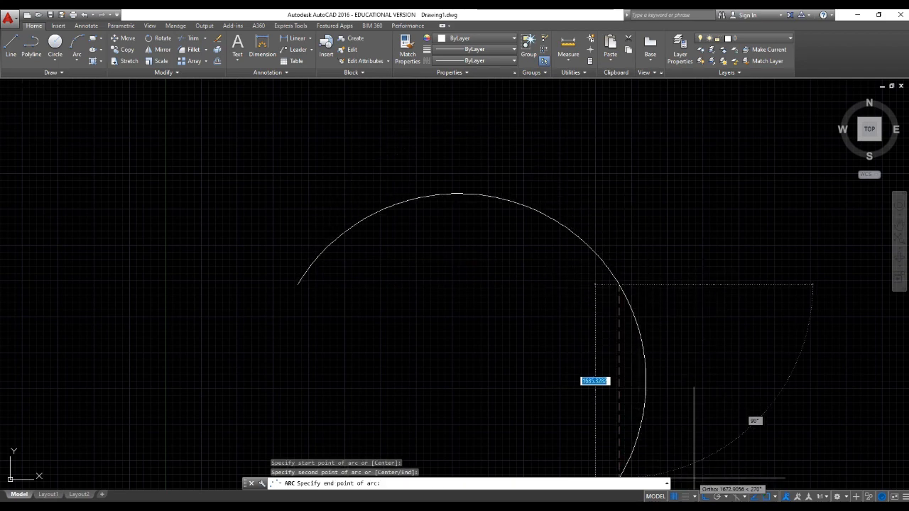
{"action": "key", "text": "F8"}
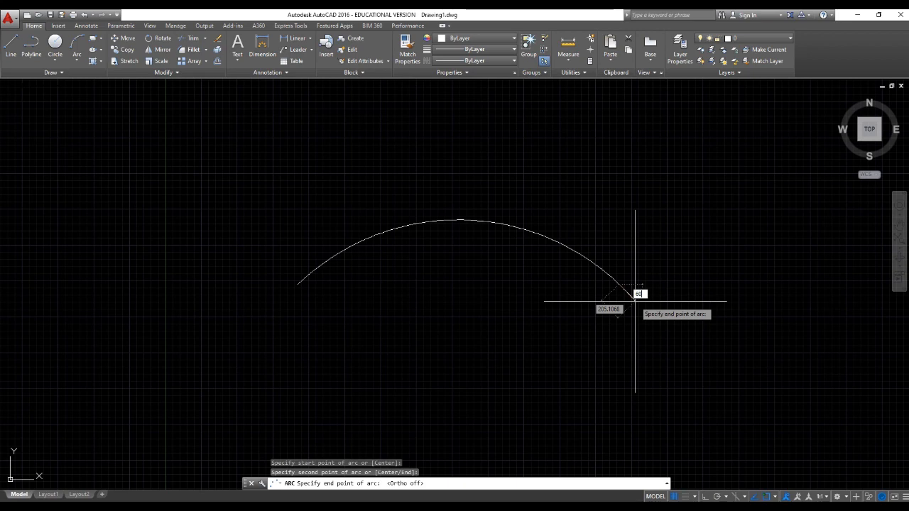
{"action": "key", "text": "Return"}
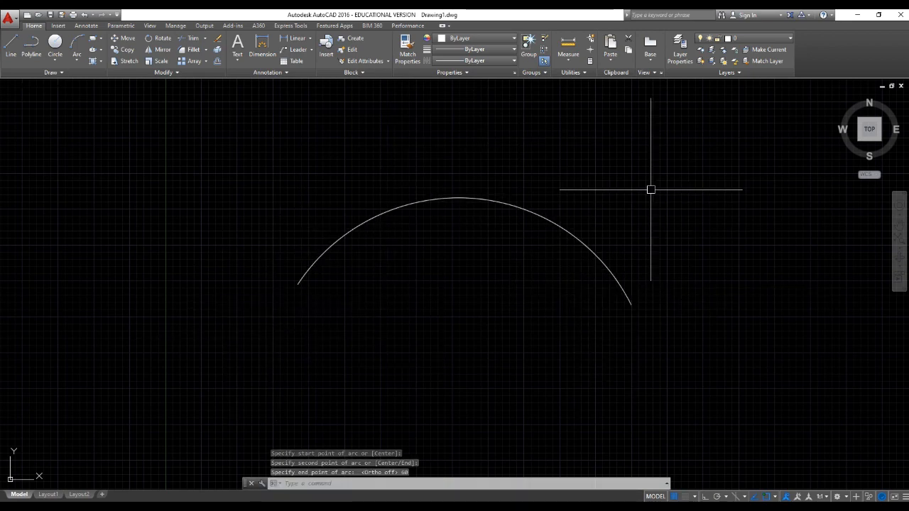
- Draw a smaller 3-point arc above the right part of the wide arc using the ARC command
{"action": "scroll", "coordinate": [669, 207], "scroll_direction": "up", "scroll_amount": 2}
{"action": "middle_click_drag", "start_coordinate": [458, 202], "coordinate": [554, 211]}
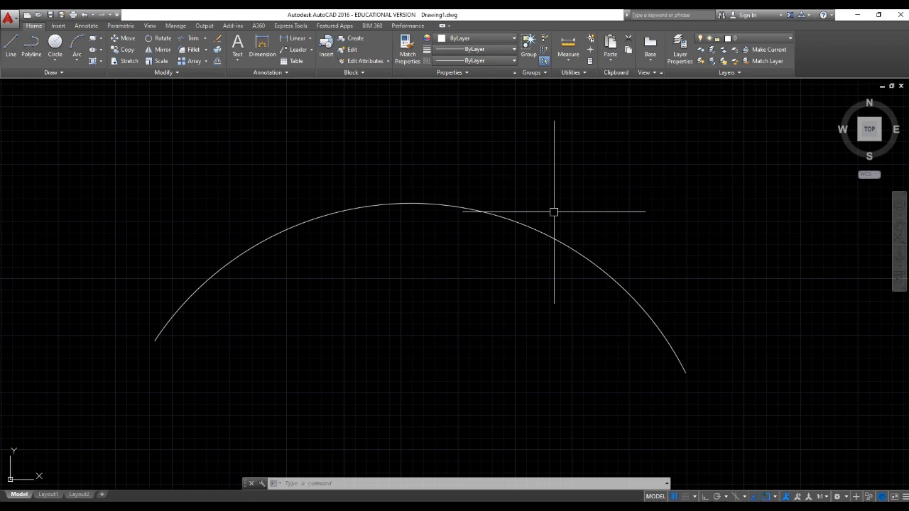
{"action": "type", "text": "rc"}
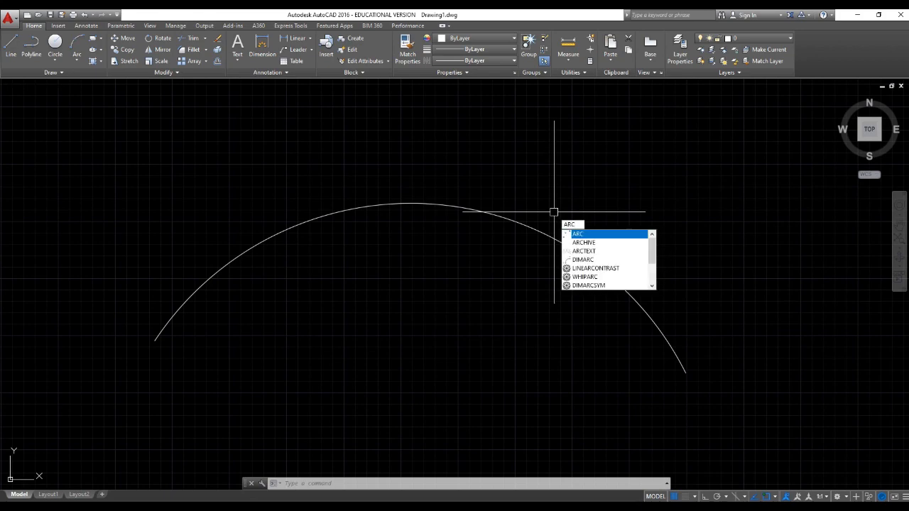
{"action": "key", "text": "Return"}
{"action": "left_click", "coordinate": [544, 156]}
{"action": "left_click", "coordinate": [706, 161]}
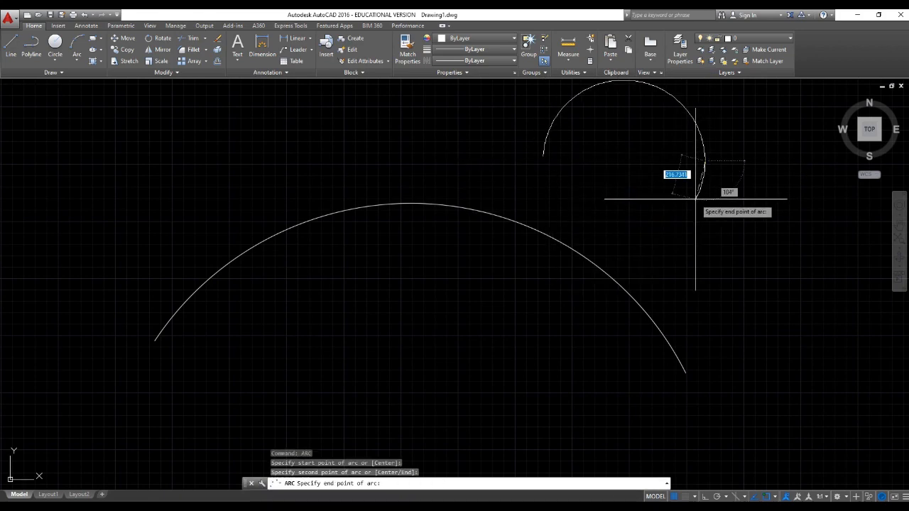
{"action": "left_click", "coordinate": [718, 186]}
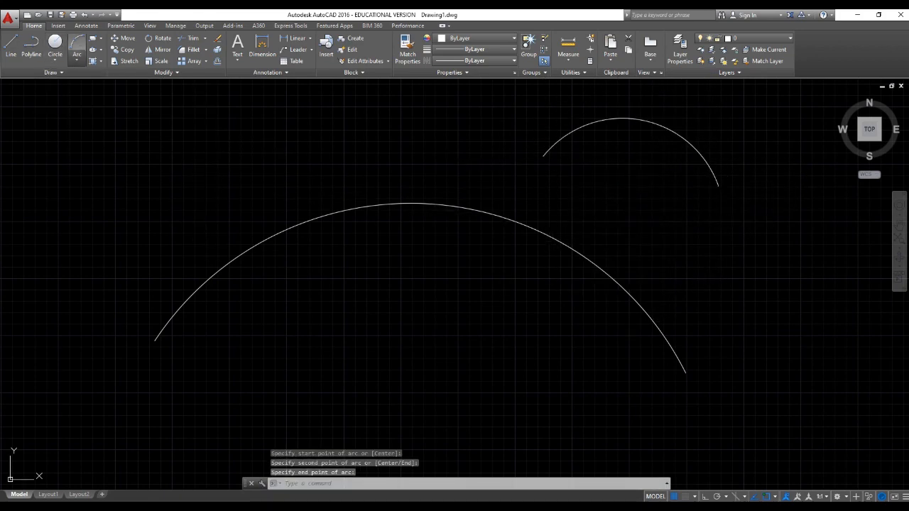
- Draw a Start, Center, Angle arc of about 135° that bulges downward and crosses the left end of the wide arc
{"action": "left_click", "coordinate": [76, 60]}
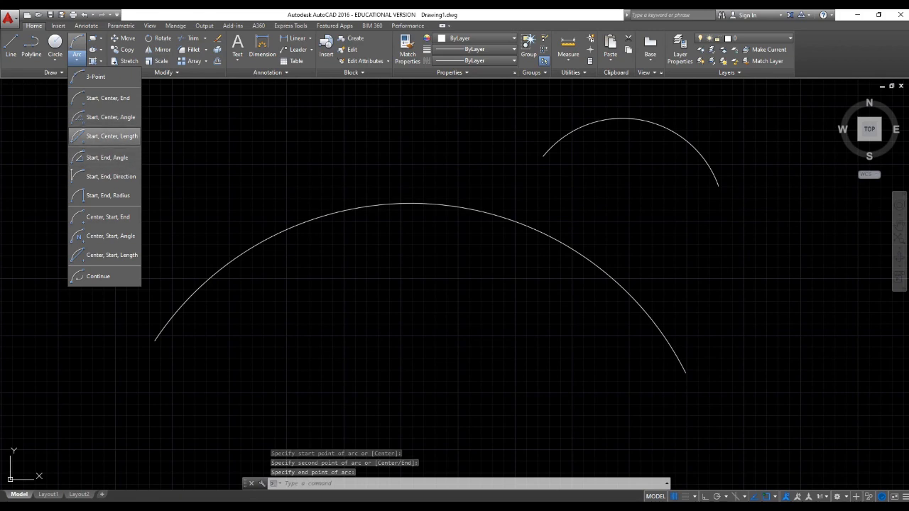
{"action": "left_click", "coordinate": [106, 117]}
{"action": "left_click", "coordinate": [134, 206]}
{"action": "left_click", "coordinate": [326, 199]}
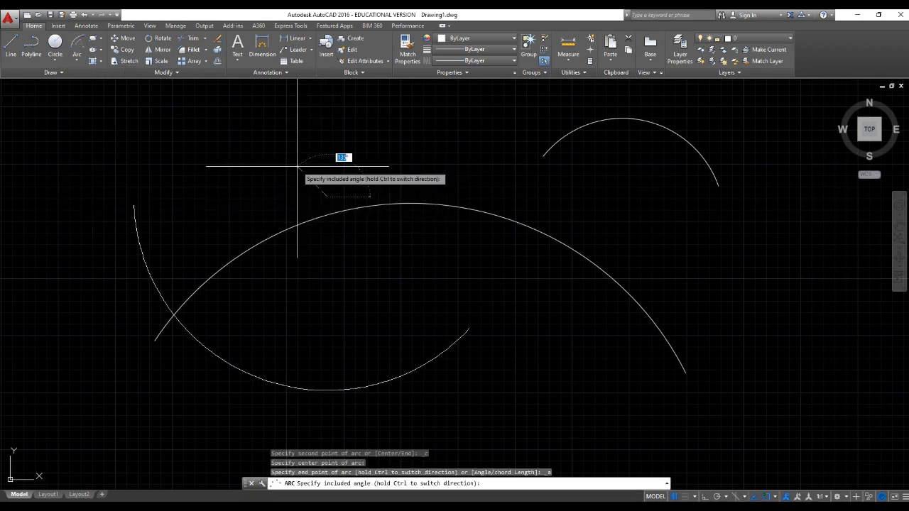
{"action": "key", "text": "Escape"}
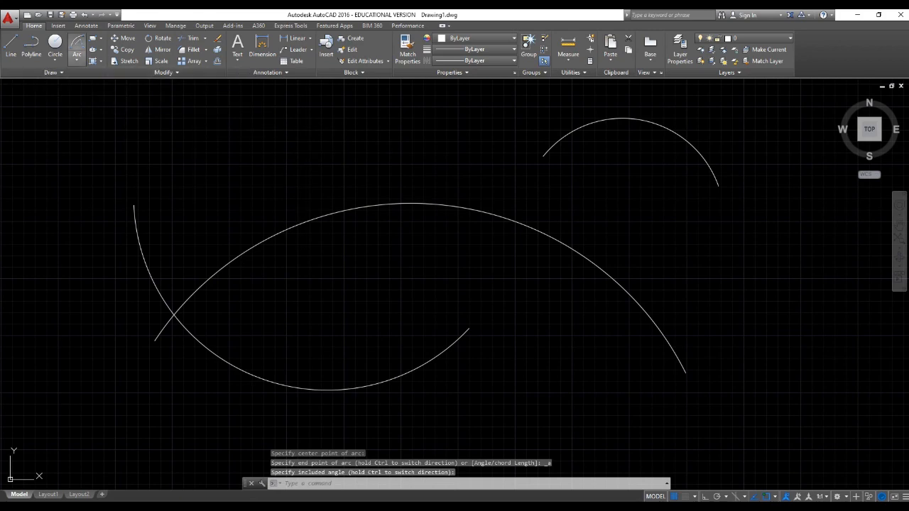
- Draw a long, shallow 3-point arc sloping from the upper left, across the wide arc, to the lower right
{"action": "left_click", "coordinate": [77, 57]}
{"action": "left_click", "coordinate": [96, 84]}
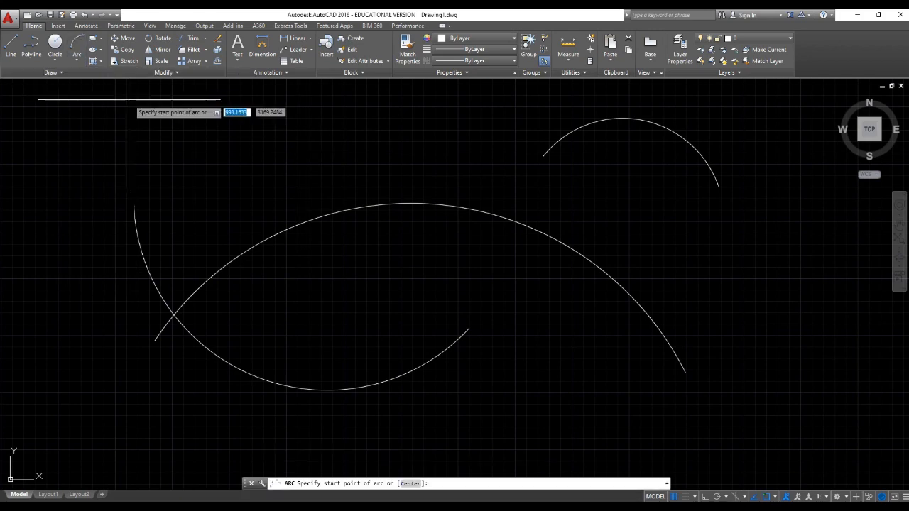
{"action": "left_click", "coordinate": [76, 61]}
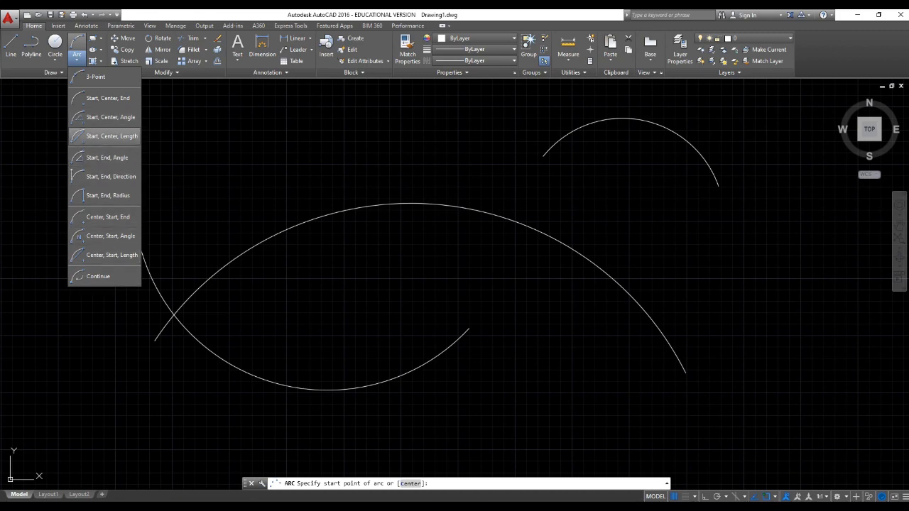
{"action": "left_click", "coordinate": [177, 170]}
{"action": "left_click", "coordinate": [213, 173]}
{"action": "left_click", "coordinate": [569, 245]}
{"action": "left_click", "coordinate": [824, 382]}
- Erase all four arcs using a crossing selection, and undo the erase
{"action": "left_click", "coordinate": [769, 256]}
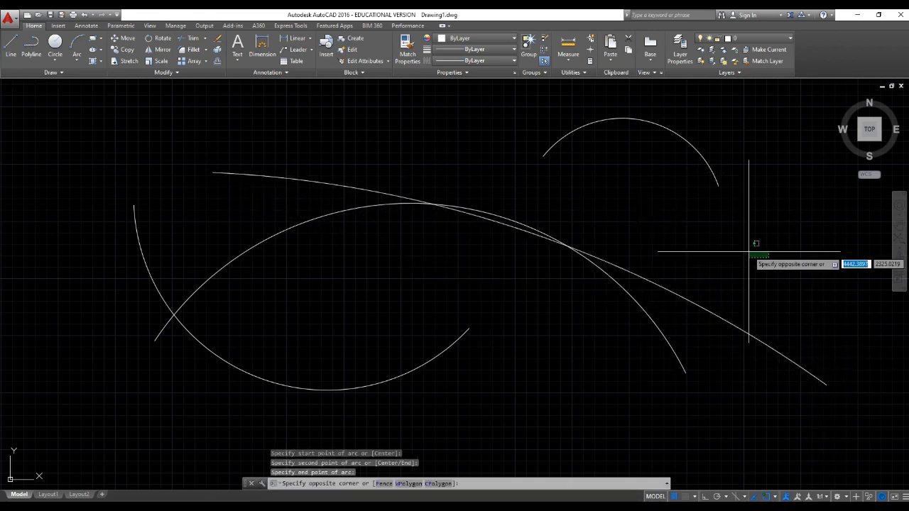
{"action": "left_click", "coordinate": [643, 396]}
{"action": "left_click", "coordinate": [652, 405]}
{"action": "left_click", "coordinate": [198, 121]}
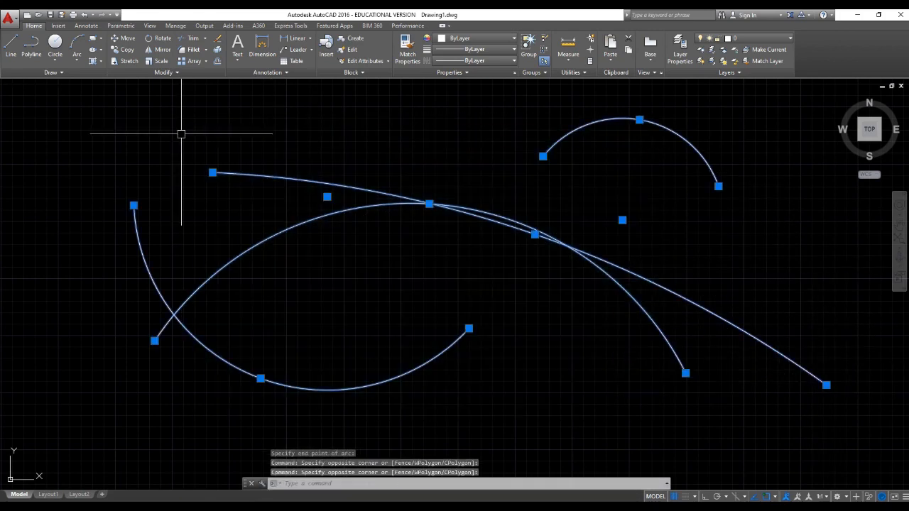
{"action": "key", "text": "Delete"}
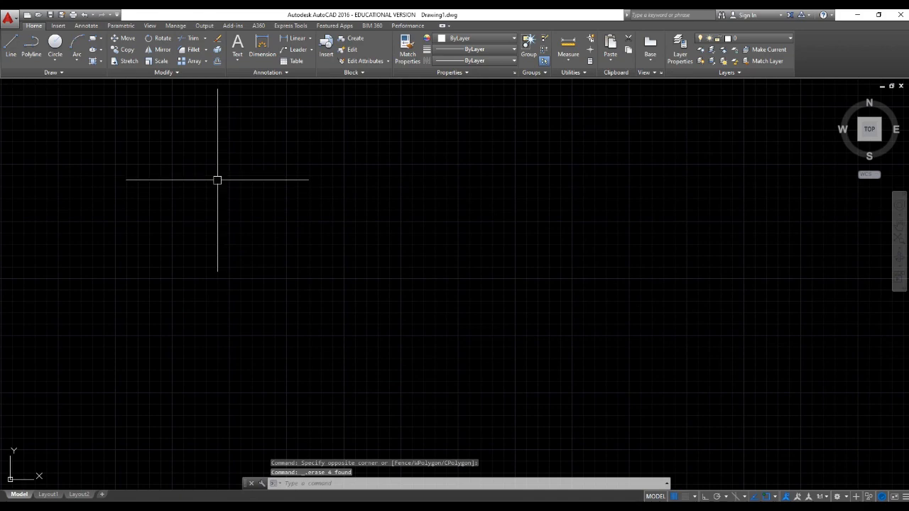
{"action": "key", "text": "ctrl+z"}
- Select the wide arc by crossing its right end with a small window, and clear the selection
{"action": "left_click", "coordinate": [767, 418]}
{"action": "left_click", "coordinate": [673, 362]}
{"action": "key", "text": "Escape"}
{"action": "key", "text": "Escape"}
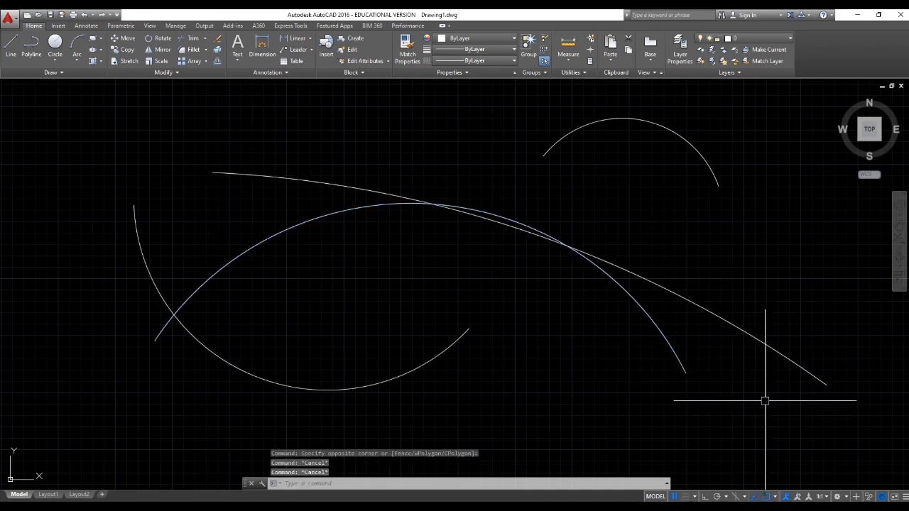
{"action": "left_click", "coordinate": [766, 411]}
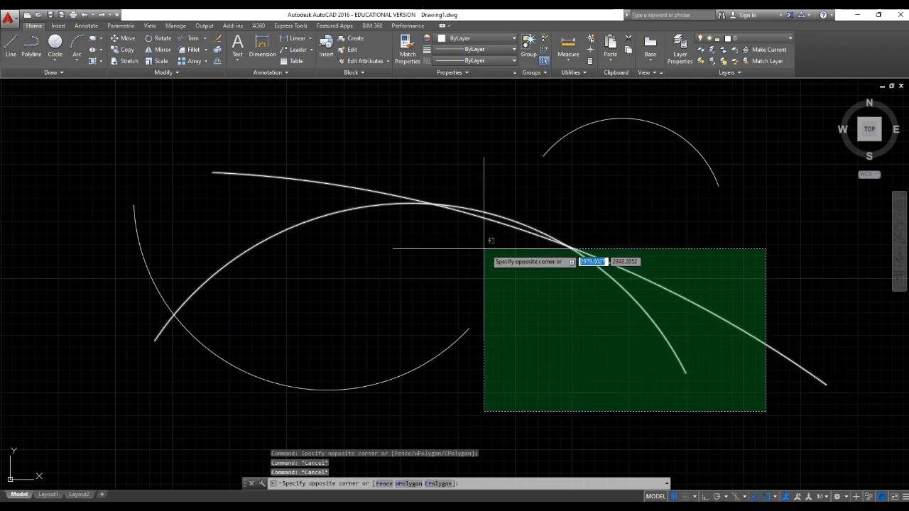
{"action": "key", "text": "Escape"}
{"action": "left_click", "coordinate": [730, 398]}
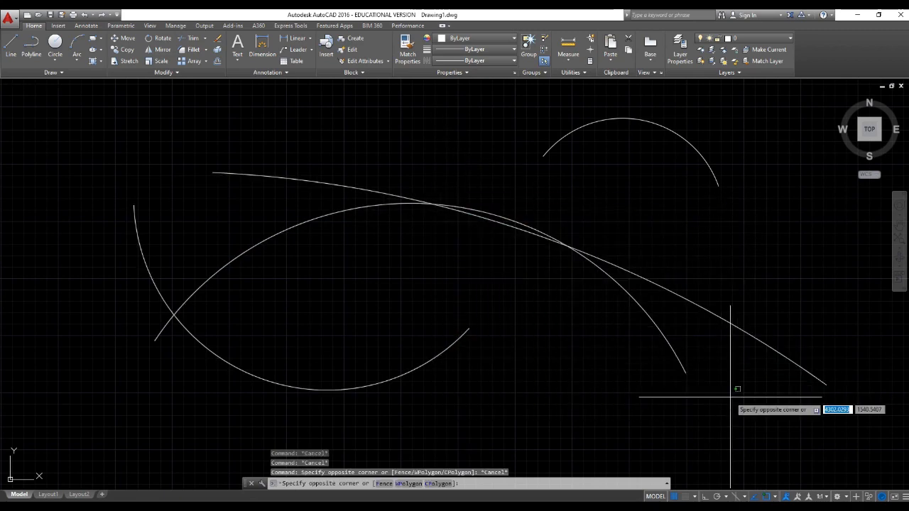
{"action": "key", "text": "Escape"}
{"action": "left_click", "coordinate": [751, 398]}
{"action": "key", "text": "Escape"}
- Select all four arcs by crossing them with a selection window, and clear the selection
{"action": "left_click", "coordinate": [757, 402]}
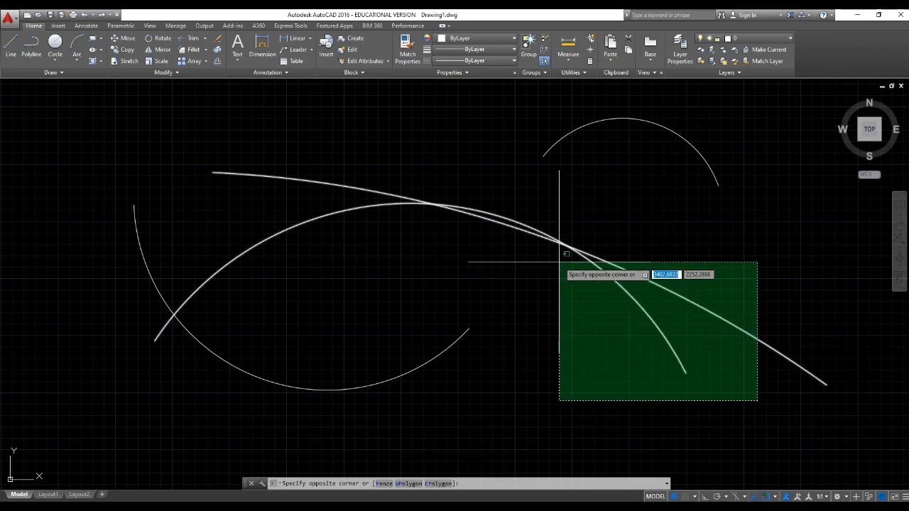
{"action": "left_click", "coordinate": [458, 179]}
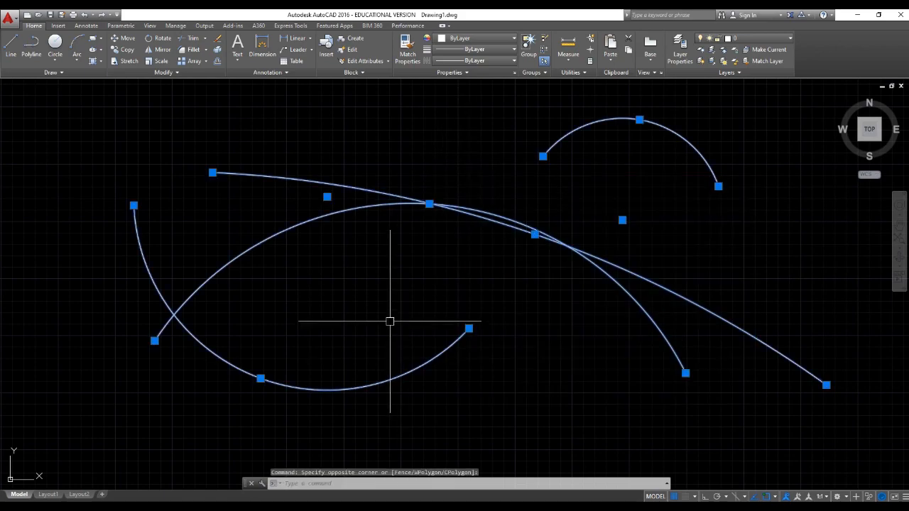
{"action": "key", "text": "Escape"}
{"action": "scroll", "coordinate": [498, 325], "scroll_direction": "down", "scroll_amount": 2}
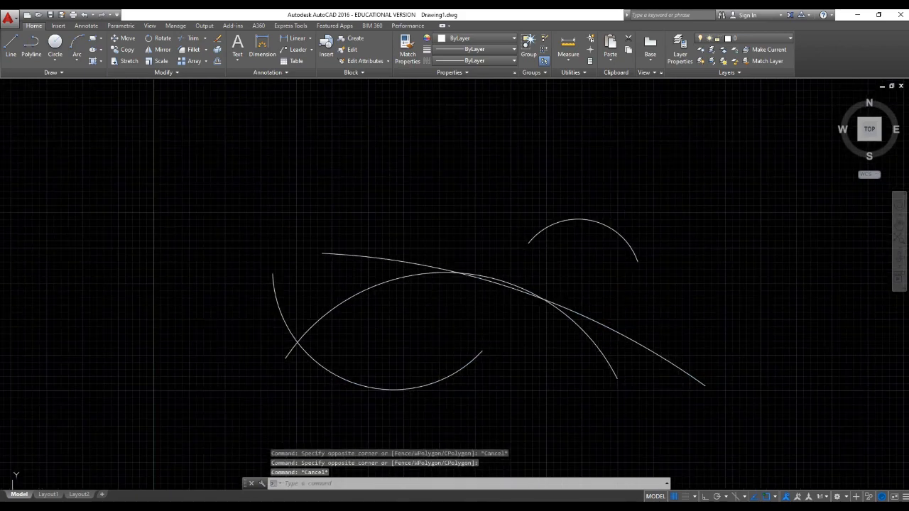
{"action": "left_click", "coordinate": [223, 197]}
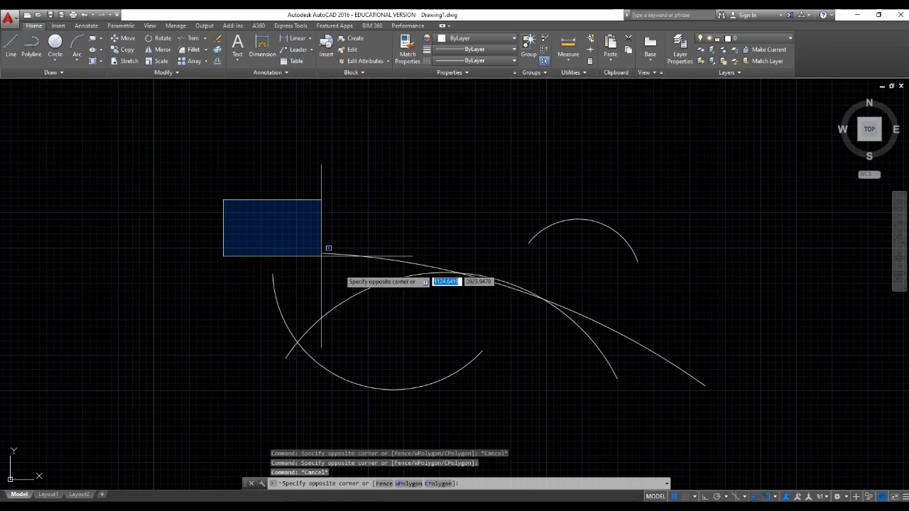
{"action": "key", "text": "Escape"}
{"action": "left_click", "coordinate": [585, 392]}
{"action": "key", "text": "Escape"}
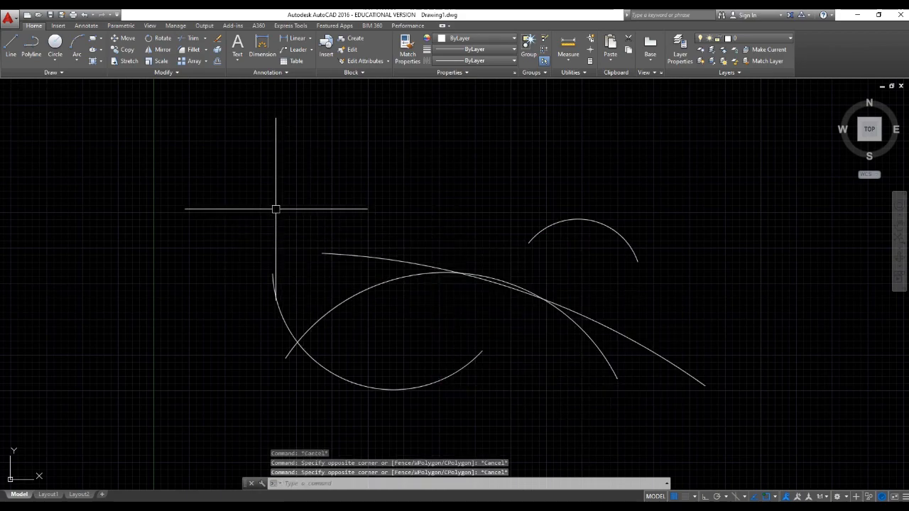
- Select all four arcs with a crossing window spanning from below the long arc's lower end up past the middle, and clear the selection
{"action": "left_click", "coordinate": [689, 419]}
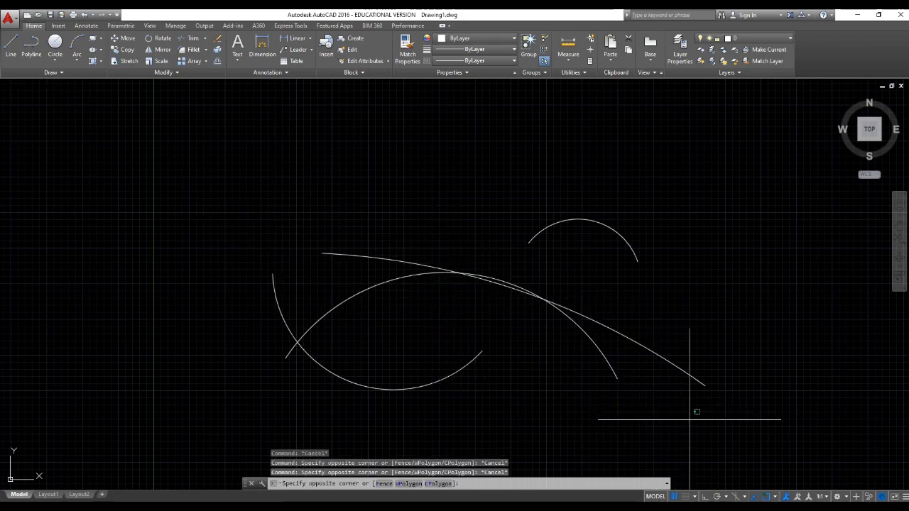
{"action": "left_click", "coordinate": [475, 257]}
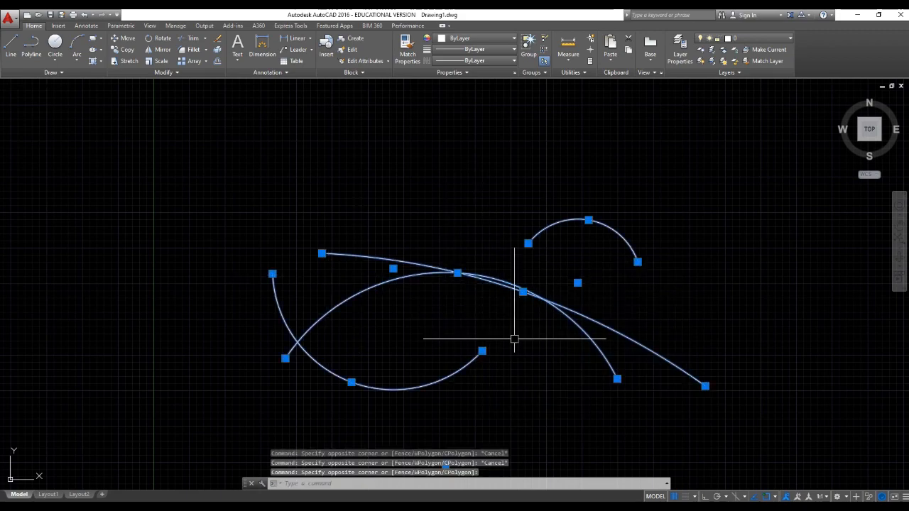
{"action": "key", "text": "Escape"}
- Select all four arcs by fully enclosing them in a left-to-right selection window, and clear the selection
{"action": "left_click", "coordinate": [223, 174]}
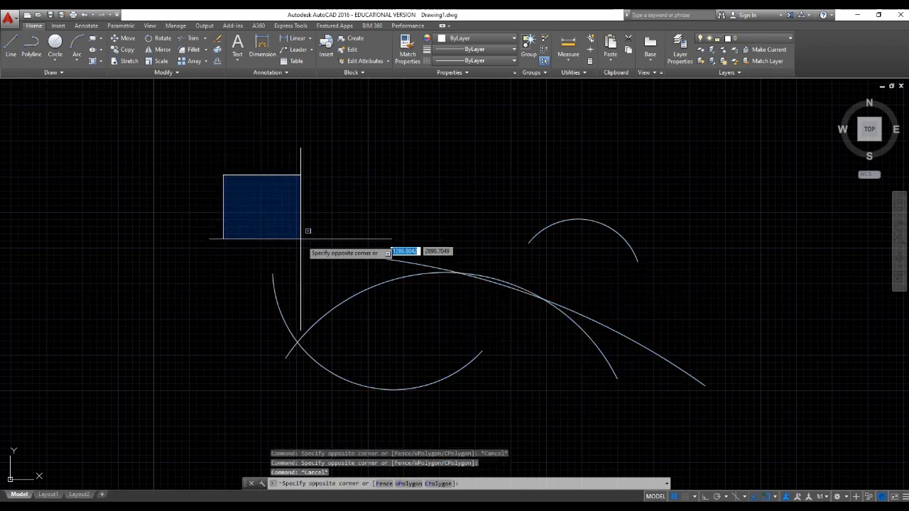
{"action": "left_click", "coordinate": [524, 306]}
{"action": "left_click", "coordinate": [245, 174]}
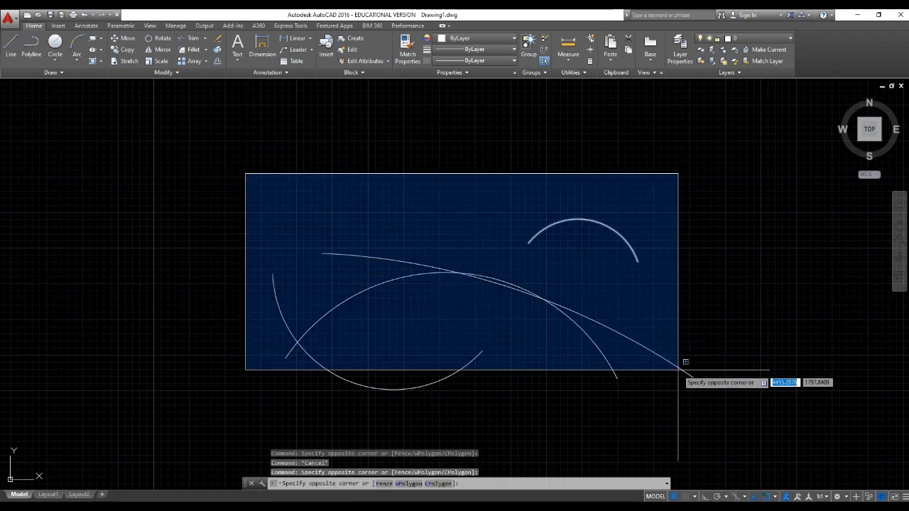
{"action": "mouse_move", "coordinate": [723, 401]}
{"action": "middle_mouse_down"}
{"action": "mouse_move", "coordinate": [658, 335]}
{"action": "mouse_move", "coordinate": [668, 337]}
{"action": "middle_mouse_up"}
{"action": "left_click", "coordinate": [660, 374]}
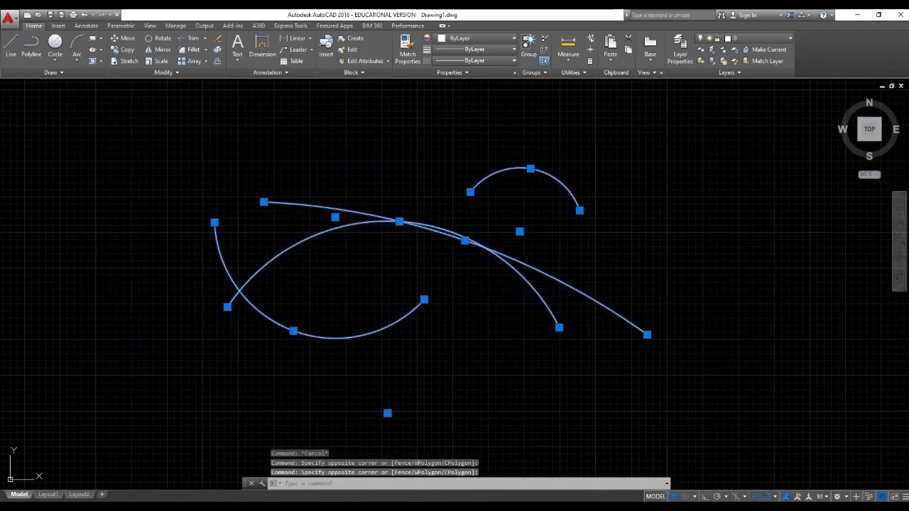
{"action": "key", "text": "Escape"}
- Select all four arcs with a partial crossing window and again with one around everything, clearing the selection each time
{"action": "left_click", "coordinate": [640, 394]}
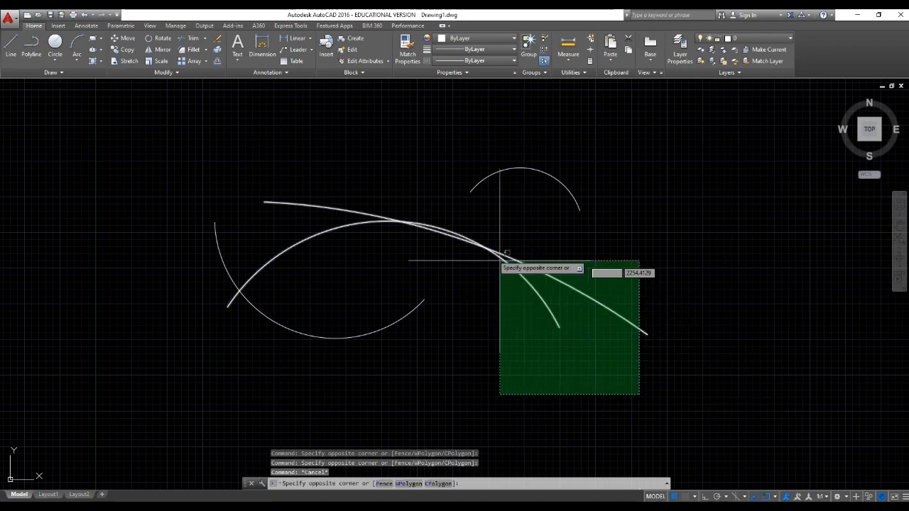
{"action": "left_click", "coordinate": [390, 199]}
{"action": "key", "text": "Escape"}
{"action": "left_click", "coordinate": [698, 422]}
{"action": "left_click", "coordinate": [69, 138]}
{"action": "key", "text": "Escape"}
{"action": "left_click", "coordinate": [123, 102]}
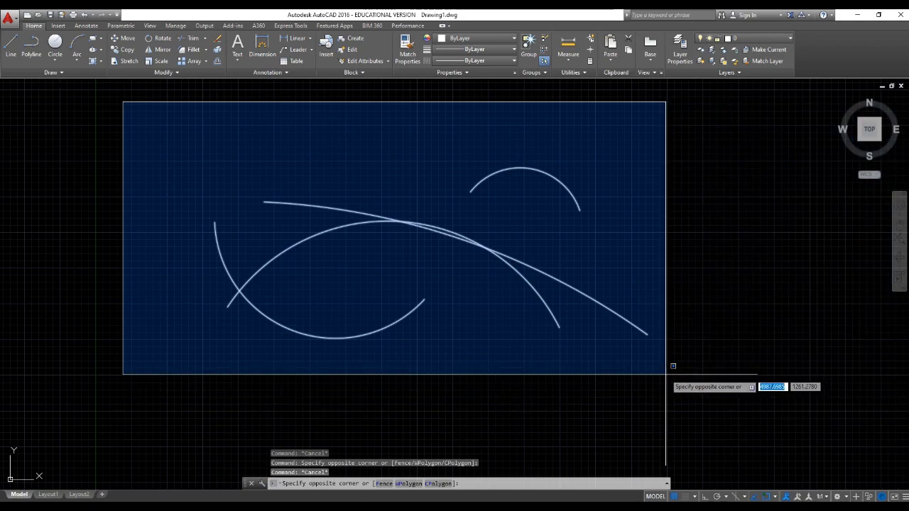
{"action": "key", "text": "Escape"}
{"action": "left_click", "coordinate": [149, 128]}
{"action": "key", "text": "Escape"}
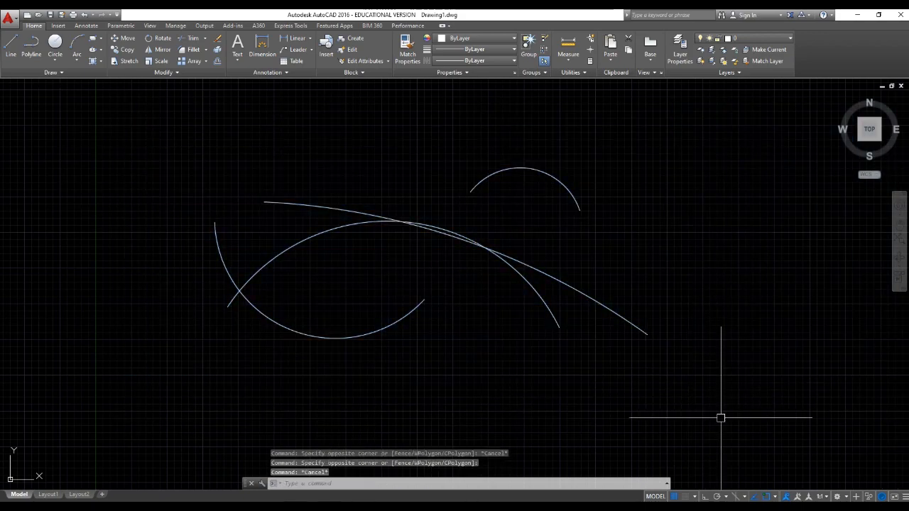
- Erase all four arcs after selecting them with a crossing window over their right-hand portions
{"action": "left_click", "coordinate": [754, 435]}
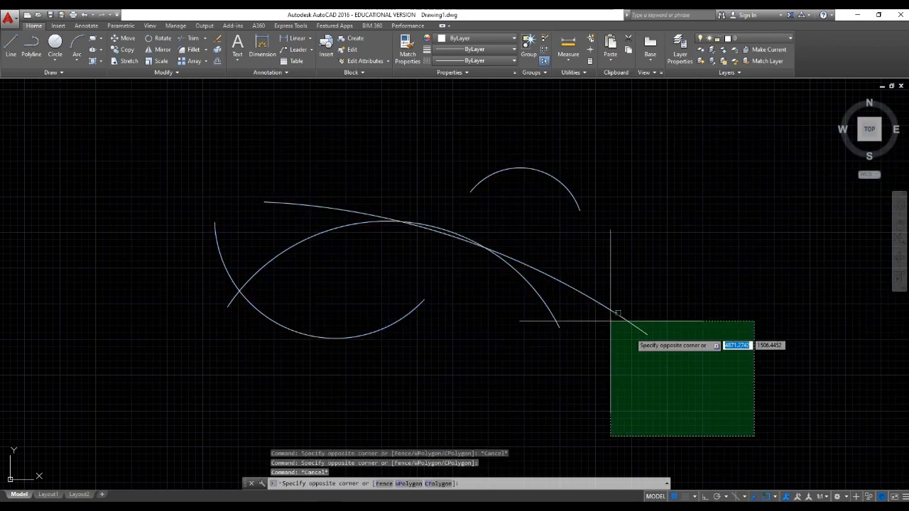
{"action": "left_click", "coordinate": [401, 209]}
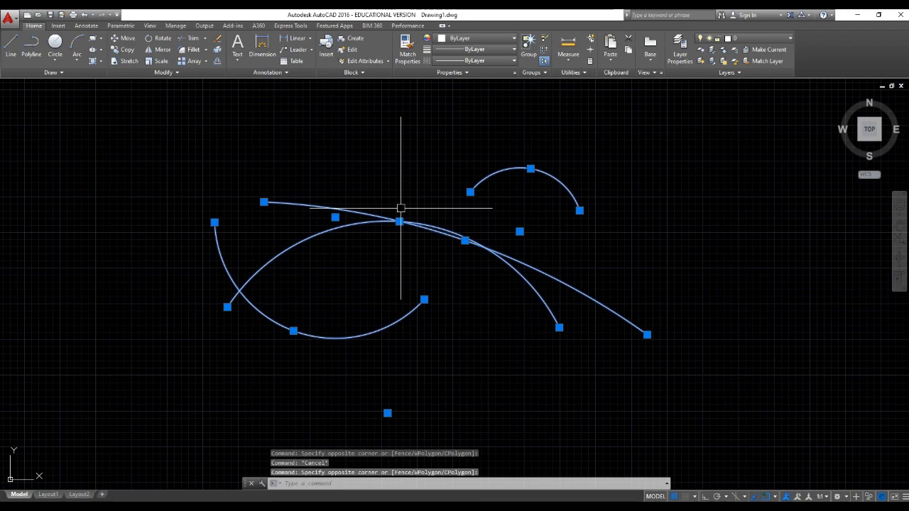
{"action": "type", "text": "E"}
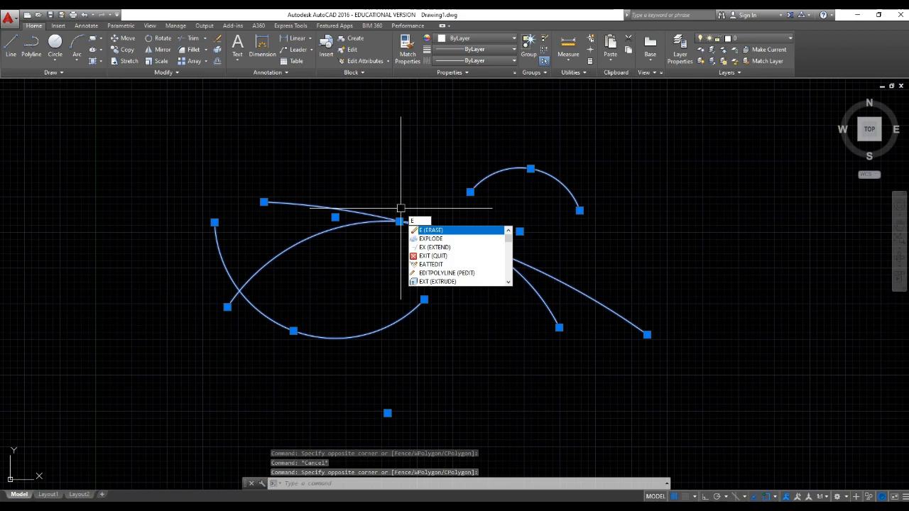
{"action": "key", "text": "Return"}
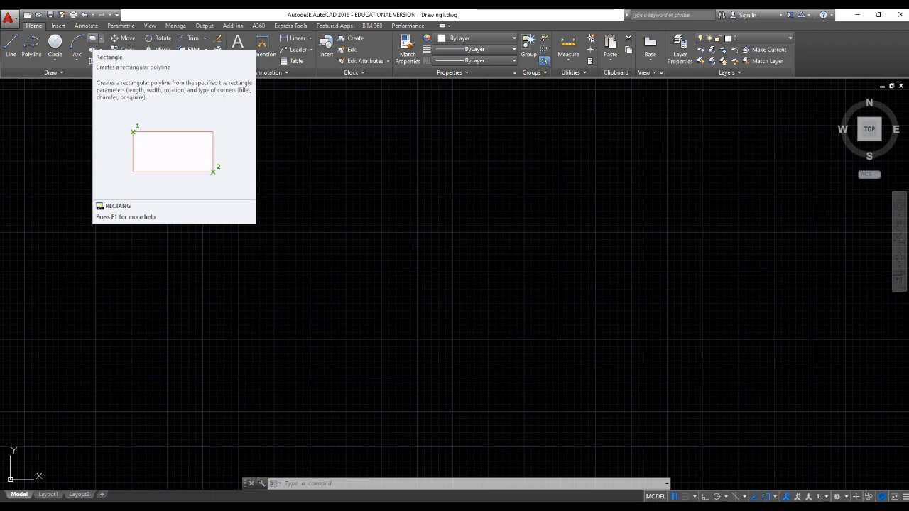
- Draw a large horizontal rectangle in the middle of the empty drawing area
{"action": "left_click", "coordinate": [93, 38]}
{"action": "left_click", "coordinate": [250, 168]}
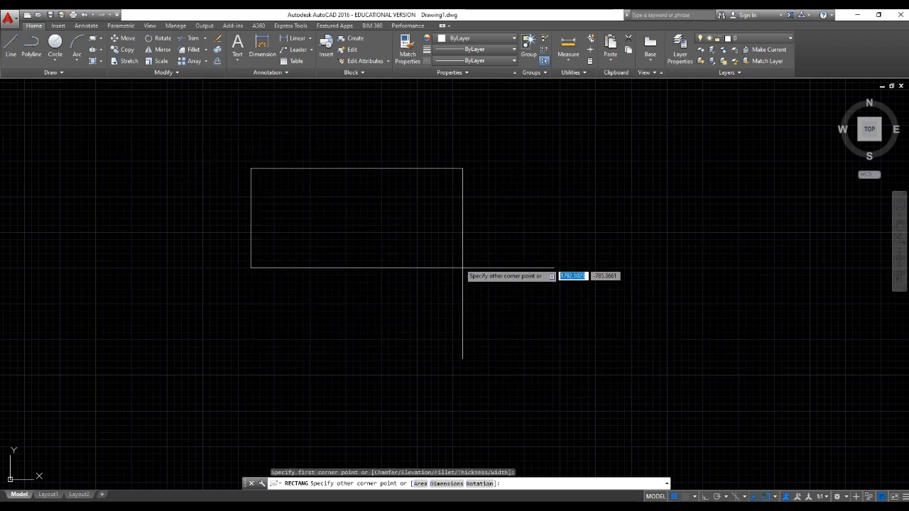
{"action": "left_click", "coordinate": [502, 343]}
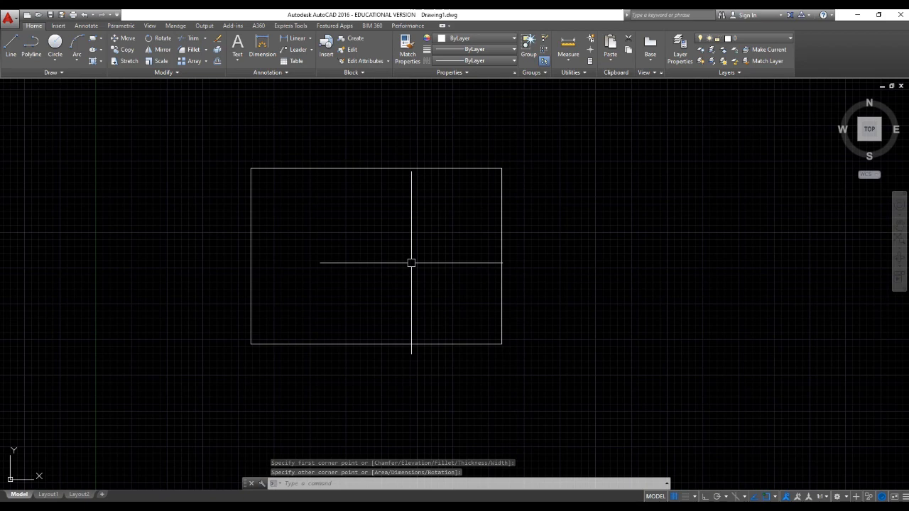
- Draw three rectangles right of the large one, each overlapping a corner of the previous: one wide, one medium and one small
{"action": "middle_click_drag", "start_coordinate": [522, 253], "coordinate": [341, 267]}
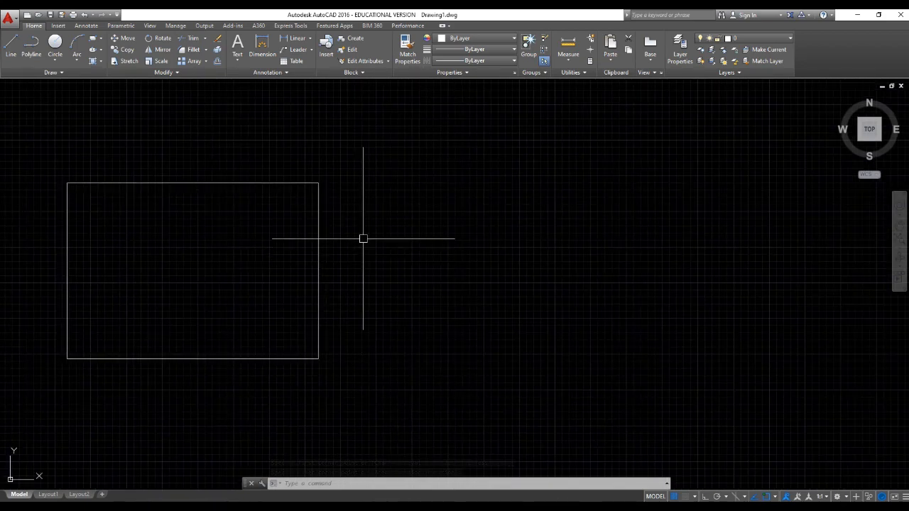
{"action": "key", "text": "Return"}
{"action": "left_click", "coordinate": [348, 200]}
{"action": "left_click", "coordinate": [551, 319]}
{"action": "key", "text": "Return"}
{"action": "left_click", "coordinate": [490, 250]}
{"action": "left_click", "coordinate": [658, 374]}
{"action": "key", "text": "Return"}
{"action": "left_click", "coordinate": [608, 178]}
{"action": "left_click", "coordinate": [690, 258]}
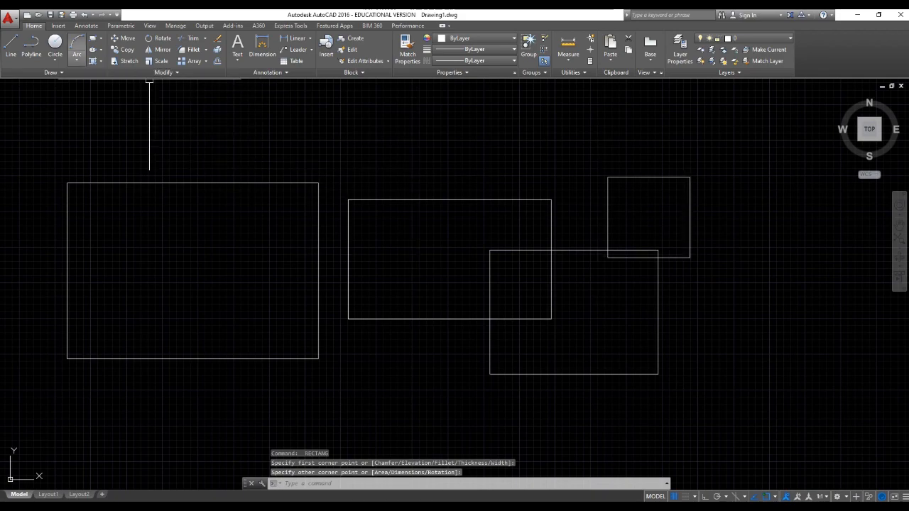
- Draw a rectangle across the wide rectangle's top edge, a small one up to its right, and a tall one at the far right
{"action": "key", "text": "Return"}
{"action": "left_click", "coordinate": [397, 143]}
{"action": "left_click", "coordinate": [467, 230]}
{"action": "key", "text": "Return"}
{"action": "left_click", "coordinate": [546, 124]}
{"action": "left_click", "coordinate": [599, 172]}
{"action": "middle_click_drag", "start_coordinate": [721, 234], "coordinate": [546, 209]}
{"action": "key", "text": "Return"}
{"action": "left_click", "coordinate": [556, 181]}
{"action": "left_click", "coordinate": [646, 291]}
- Draw one rectangle across the wide rectangle's bottom edge and another over the large rectangle's lower right corner, then end the Rectangle command
{"action": "key", "text": "Return"}
{"action": "middle_click_drag", "start_coordinate": [633, 322], "coordinate": [827, 284]}
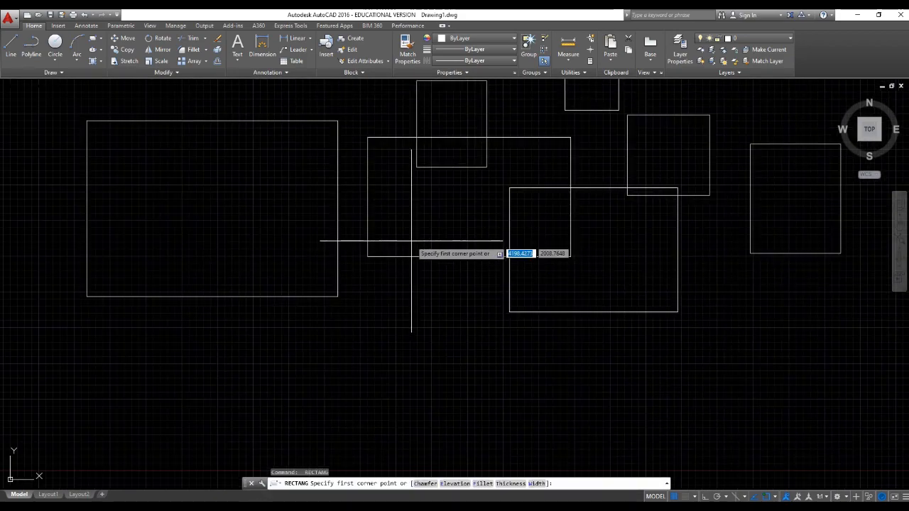
{"action": "left_click", "coordinate": [411, 241]}
{"action": "left_click", "coordinate": [497, 352]}
{"action": "key", "text": "Return"}
{"action": "left_click", "coordinate": [268, 266]}
{"action": "left_click", "coordinate": [382, 365]}
{"action": "key", "text": "Return"}
{"action": "middle_click_drag", "start_coordinate": [460, 298], "coordinate": [396, 360]}
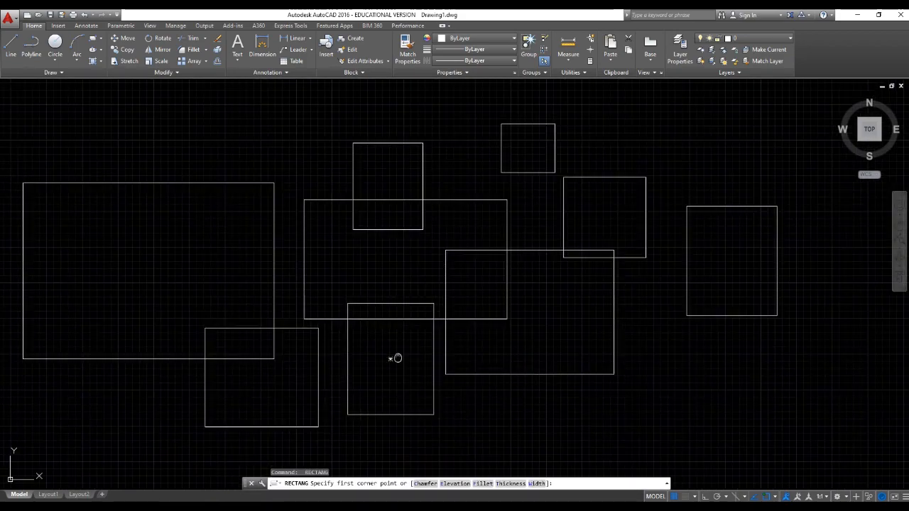
{"action": "middle_click_drag", "start_coordinate": [377, 300], "coordinate": [431, 305]}
{"action": "key", "text": "Escape"}
{"action": "key", "text": "Escape"}
{"action": "key", "text": "Escape"}
{"action": "middle_click_drag", "start_coordinate": [324, 272], "coordinate": [391, 262]}
{"action": "key", "text": "Escape"}
{"action": "middle_click_drag", "start_coordinate": [229, 159], "coordinate": [201, 163]}
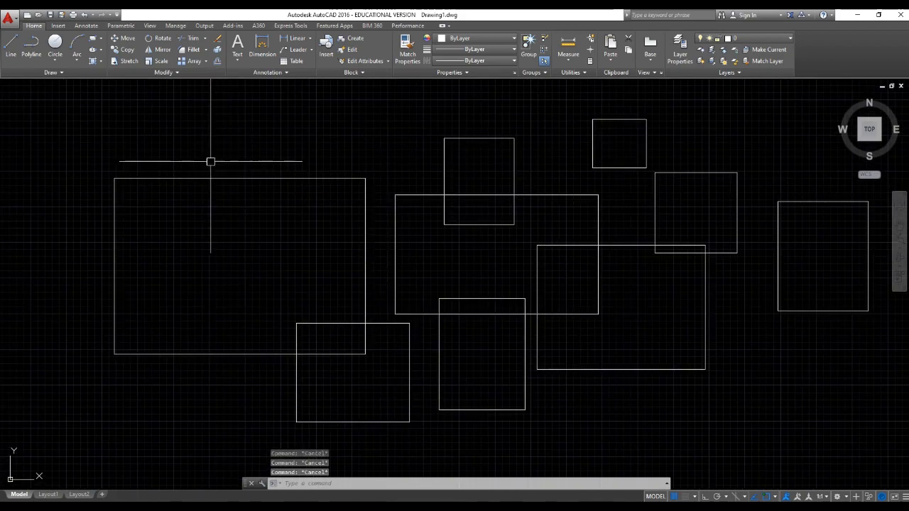
- Draw a rectangle across the large rectangle's top edge and a smaller one above and to its right
{"action": "key", "text": "Return"}
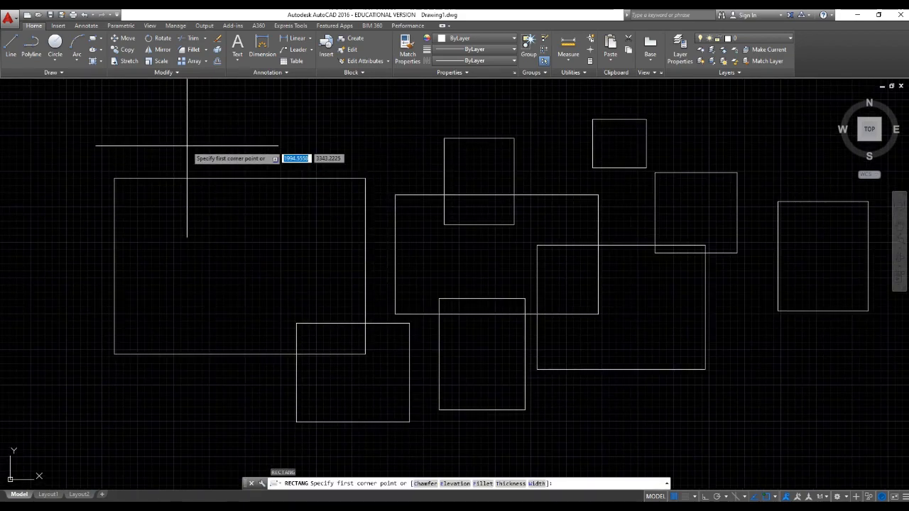
{"action": "left_click", "coordinate": [172, 132]}
{"action": "left_click", "coordinate": [287, 229]}
{"action": "type", "text": "rec"}
{"action": "key", "text": "Return"}
{"action": "left_click", "coordinate": [319, 106]}
{"action": "left_click", "coordinate": [395, 164]}
- Draw two small rectangles along the top of the group, one near the middle and one toward the right
{"action": "middle_click_drag", "start_coordinate": [500, 146], "coordinate": [353, 193]}
{"action": "type", "text": "rec"}
{"action": "key", "text": "Return"}
{"action": "left_click", "coordinate": [325, 112]}
{"action": "left_click", "coordinate": [380, 145]}
{"action": "key", "text": "Return"}
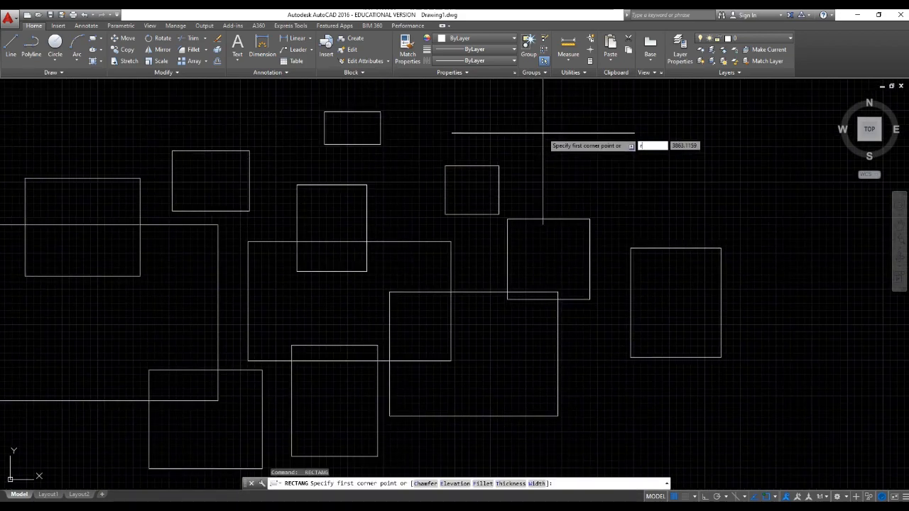
{"action": "left_click", "coordinate": [544, 133]}
{"action": "left_click", "coordinate": [593, 171]}
{"action": "key", "text": "Escape"}
{"action": "key", "text": "Escape"}
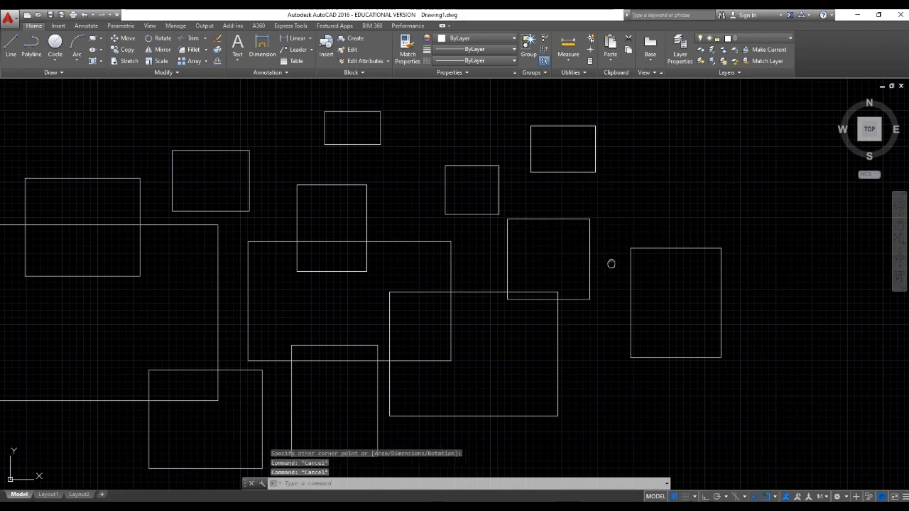
- Draw a rectangle 2000 wide and 5000 high in the empty area right of the other rectangles
{"action": "middle_click_drag", "start_coordinate": [611, 264], "coordinate": [658, 241]}
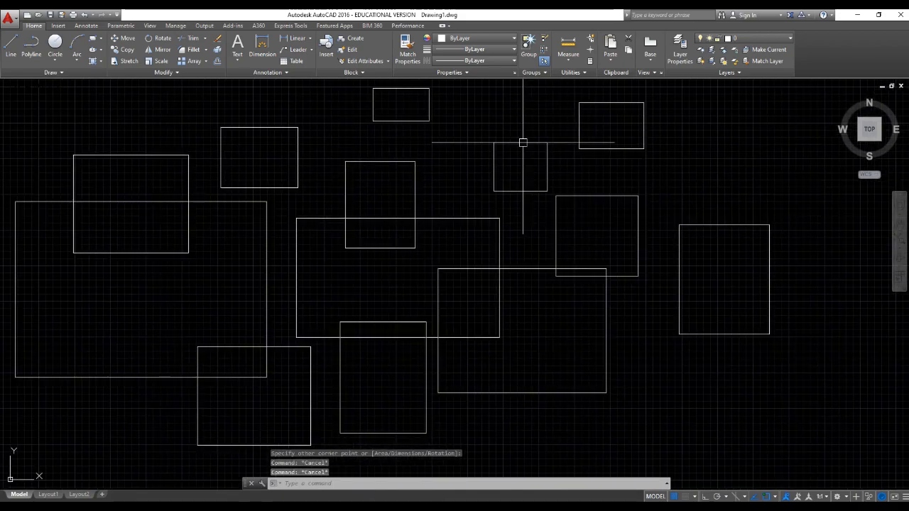
{"action": "middle_click_drag", "start_coordinate": [319, 240], "coordinate": [325, 258]}
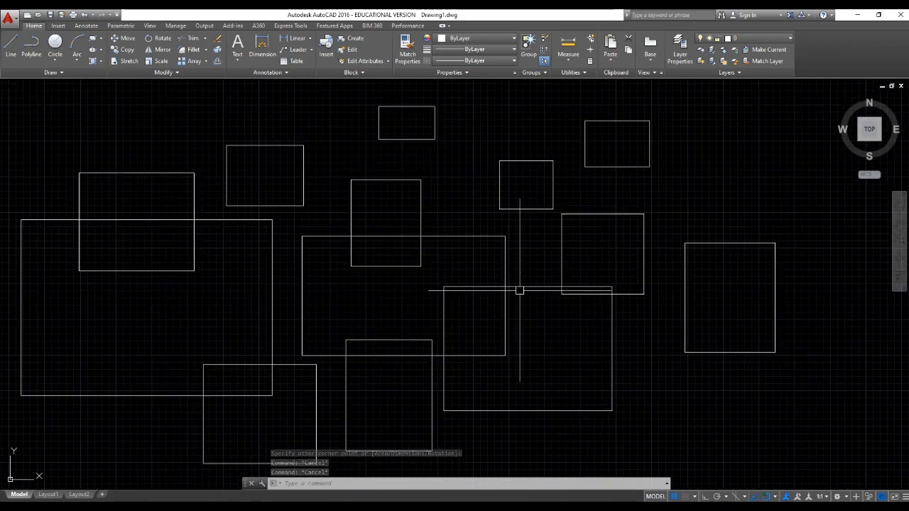
{"action": "scroll", "coordinate": [520, 290], "scroll_direction": "down", "scroll_amount": 2}
{"action": "mouse_move", "coordinate": [519, 291]}
{"action": "middle_mouse_down"}
{"action": "mouse_move", "coordinate": [420, 325]}
{"action": "mouse_move", "coordinate": [430, 345]}
{"action": "mouse_move", "coordinate": [412, 344]}
{"action": "middle_mouse_up"}
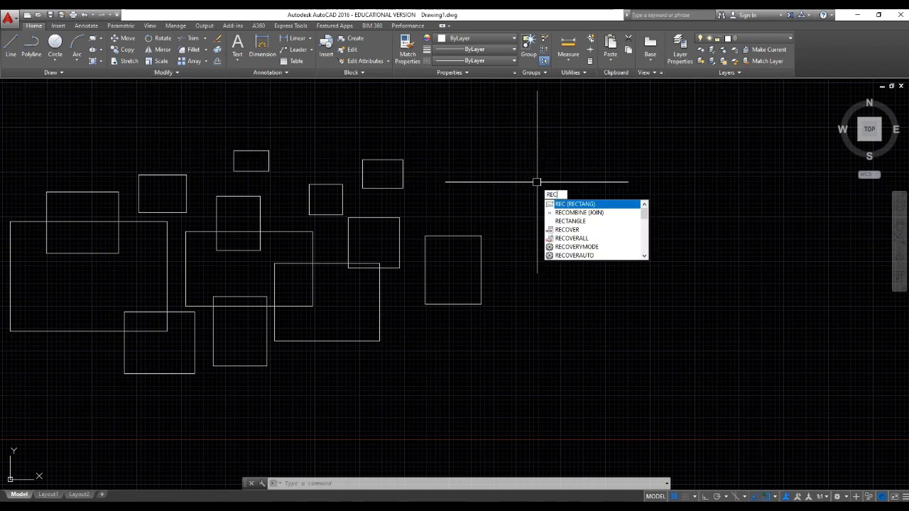
{"action": "key", "text": "Return"}
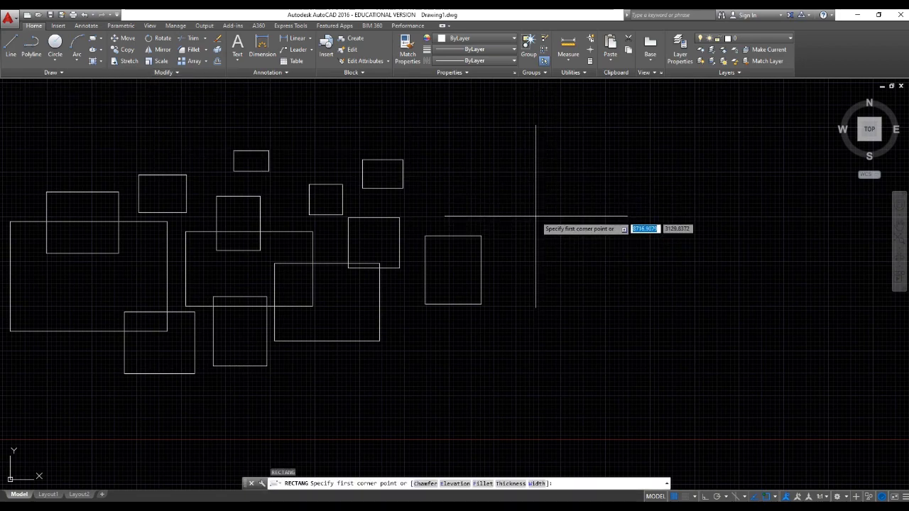
{"action": "left_click", "coordinate": [536, 216]}
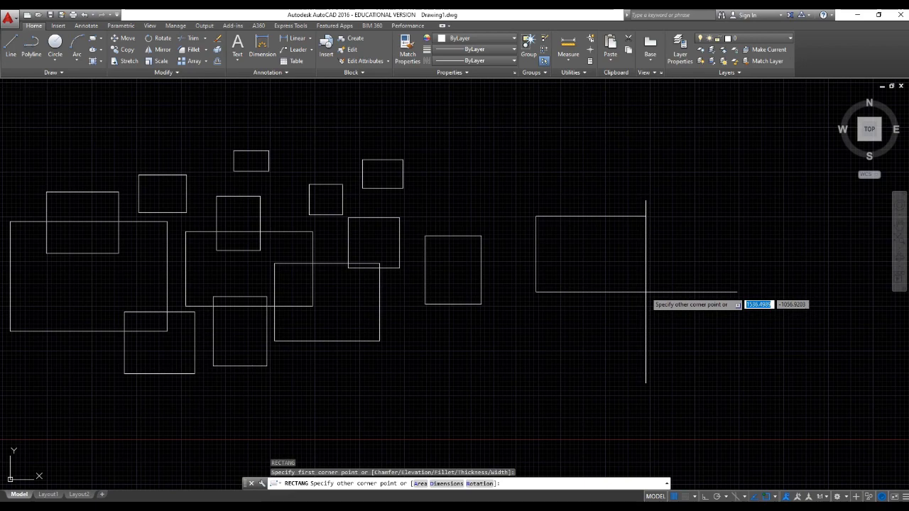
{"action": "scroll", "coordinate": [646, 292], "scroll_direction": "up", "scroll_amount": 4}
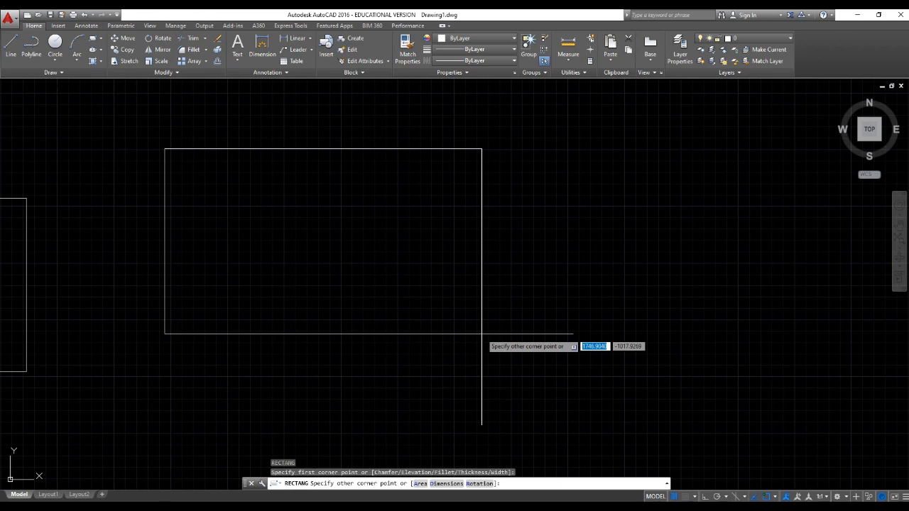
{"action": "scroll", "coordinate": [482, 334], "scroll_direction": "down", "scroll_amount": 2}
{"action": "middle_click_drag", "start_coordinate": [480, 335], "coordinate": [431, 390]}
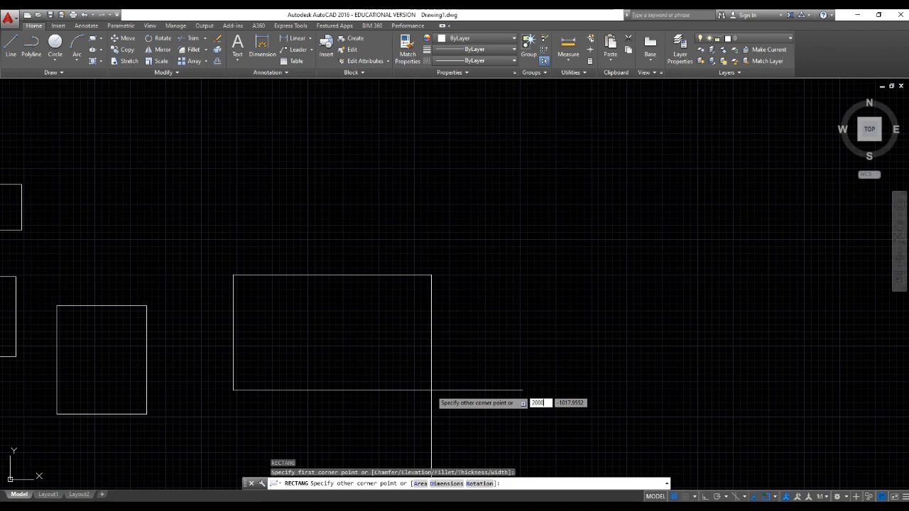
{"action": "type", "text": "2000"}
{"action": "key", "text": "Tab"}
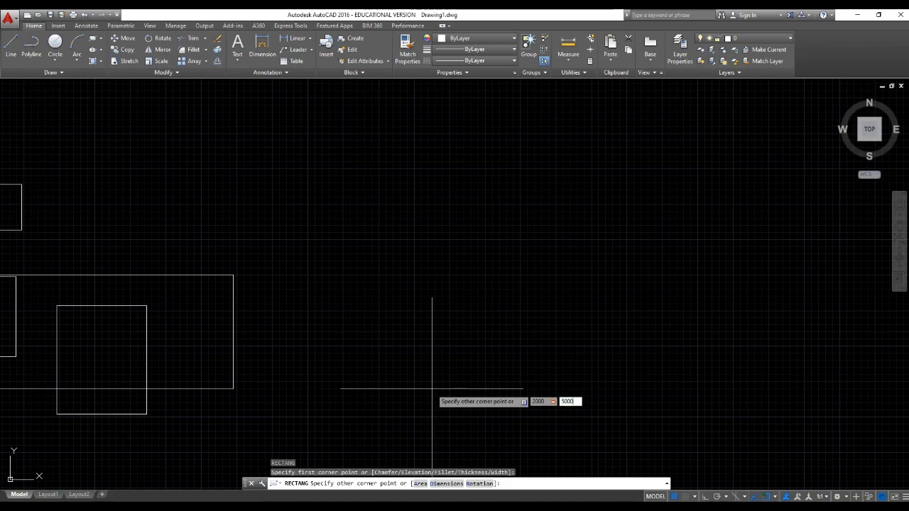
{"action": "type", "text": "5000"}
{"action": "key", "text": "Return"}
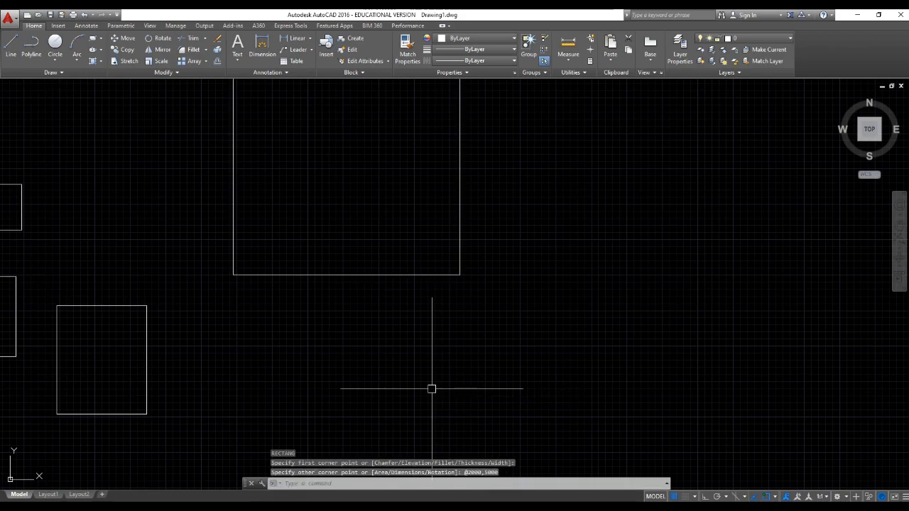
- Select the 2000 by 5000 rectangle with a crossing window over its right edge
{"action": "scroll", "coordinate": [431, 390], "scroll_direction": "down", "scroll_amount": 5}
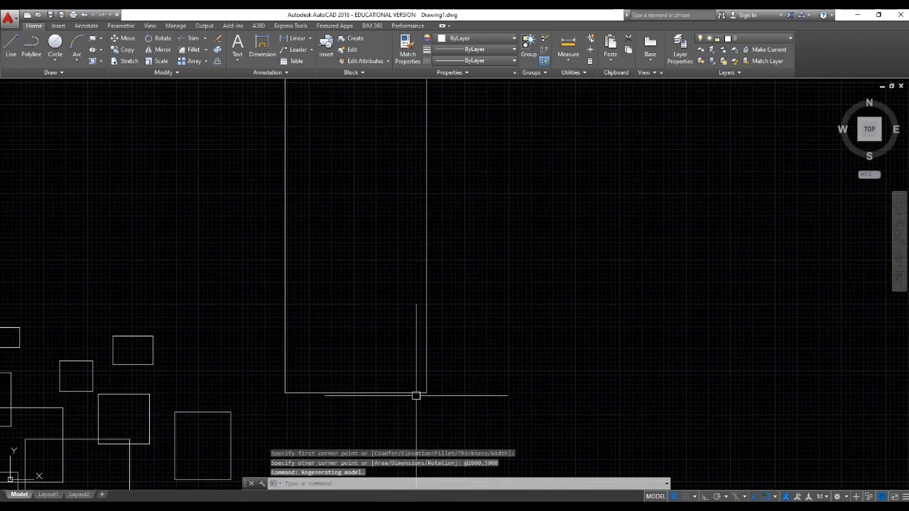
{"action": "left_click", "coordinate": [435, 360]}
{"action": "left_click", "coordinate": [381, 248]}
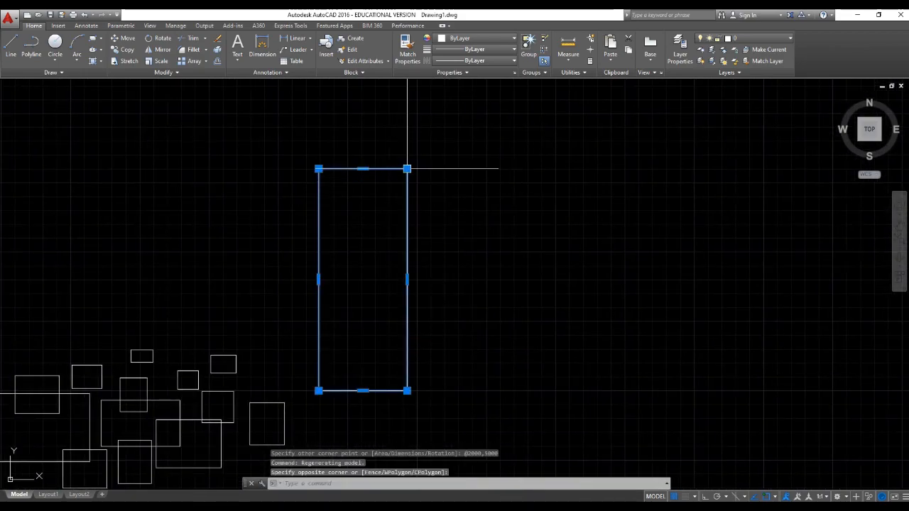
- Clear the selection, pick the 2000 by 5000 rectangle again and erase it
{"action": "mouse_move", "coordinate": [407, 169]}
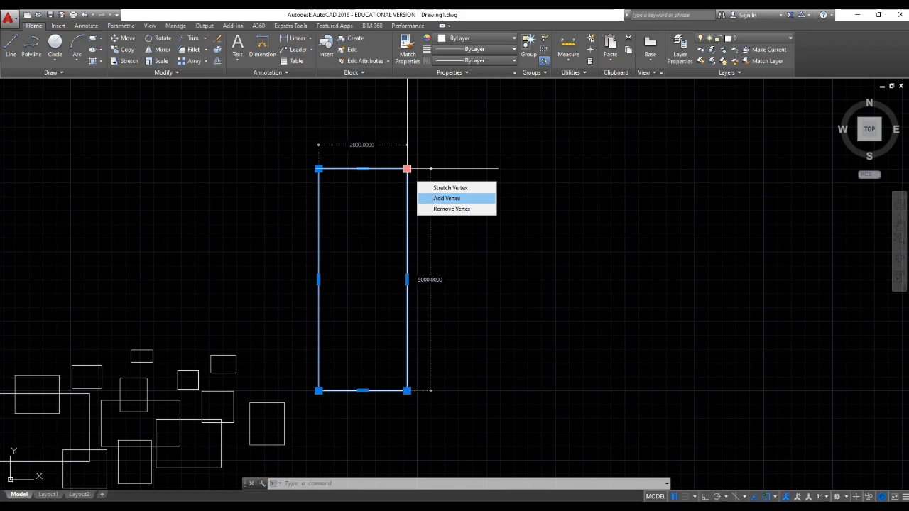
{"action": "key", "text": "Escape"}
{"action": "key", "text": "Escape"}
{"action": "left_click", "coordinate": [316, 211]}
{"action": "type", "text": "E"}
{"action": "key", "text": "Return"}
{"action": "key", "text": "Escape"}
{"action": "type", "text": "rec"}
{"action": "key", "text": "Return"}
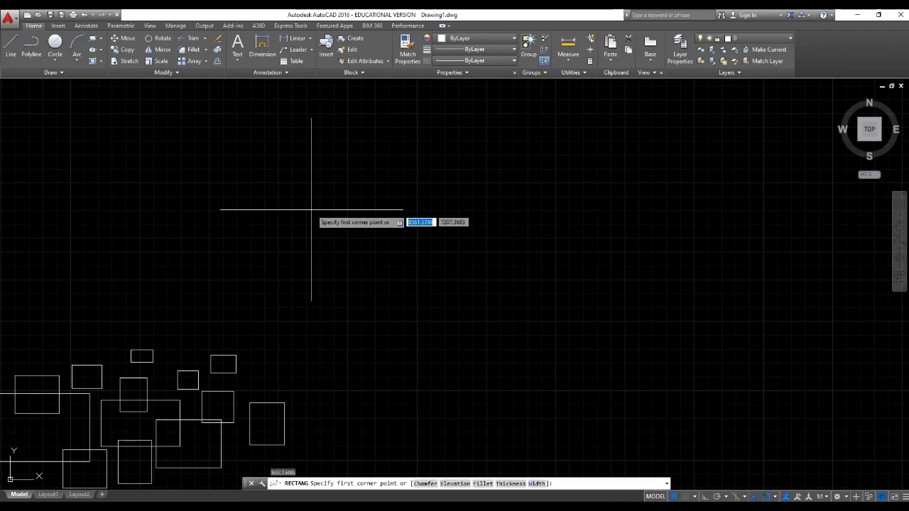
{"action": "left_click", "coordinate": [353, 168]}
{"action": "key", "text": "Escape"}
- Draw a rectangle 5000 wide and 2000 high in the empty area above and right of the small rectangles
{"action": "type", "text": "rec"}
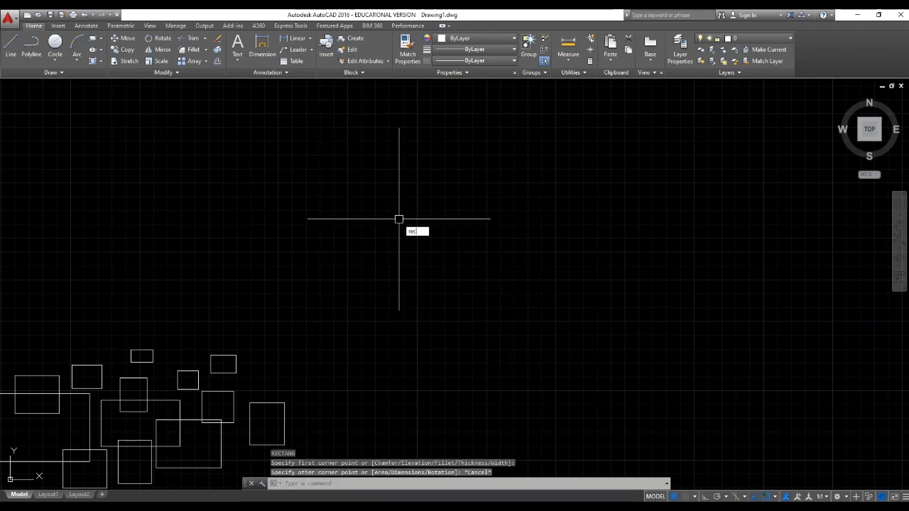
{"action": "key", "text": "Return"}
{"action": "left_click", "coordinate": [368, 210]}
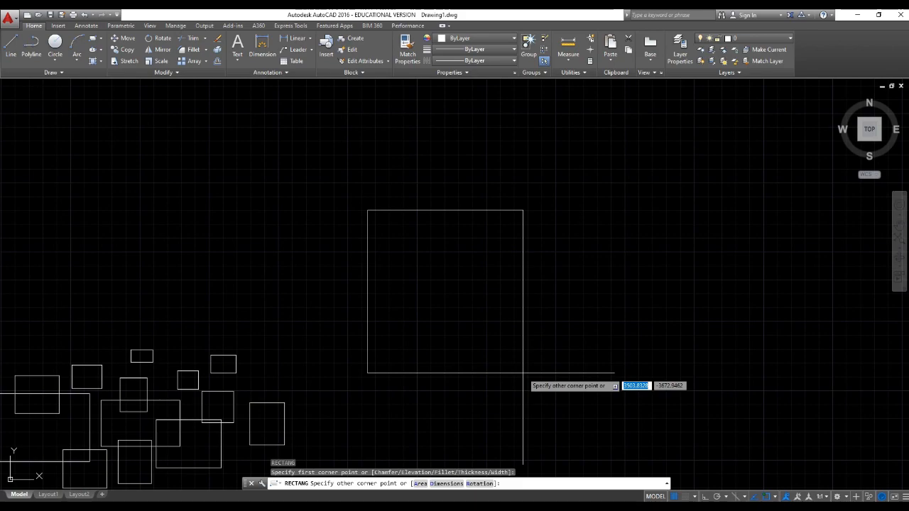
{"action": "key", "text": "Tab"}
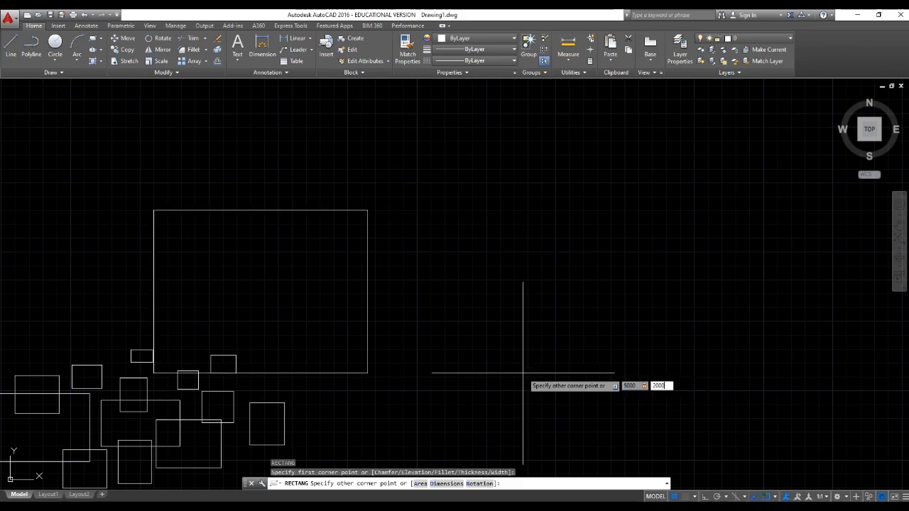
{"action": "type", "text": "2000"}
{"action": "key", "text": "Return"}
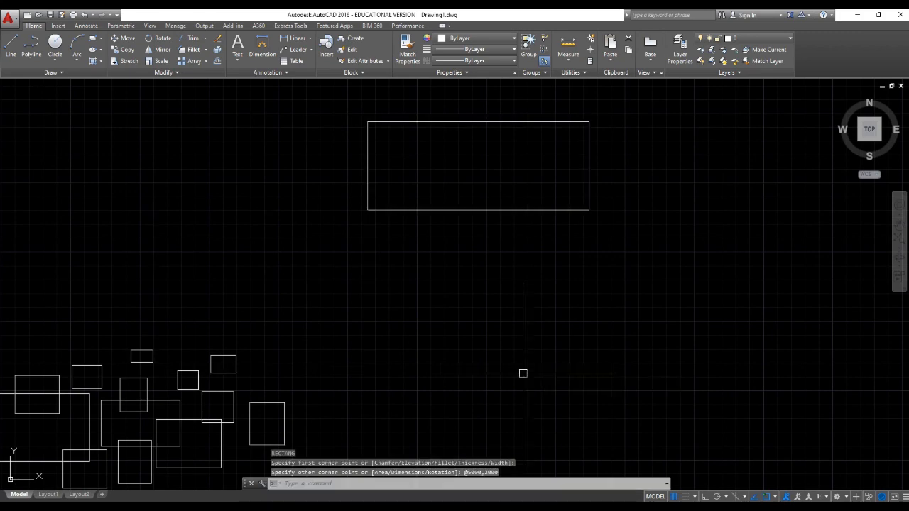
- Select the 5000 by 2000 rectangle with a crossing window over its lower-right corner to view its grips, and clear the selection
{"action": "left_click", "coordinate": [595, 253]}
{"action": "left_click", "coordinate": [547, 201]}
{"action": "middle_click_drag", "start_coordinate": [589, 202], "coordinate": [576, 270]}
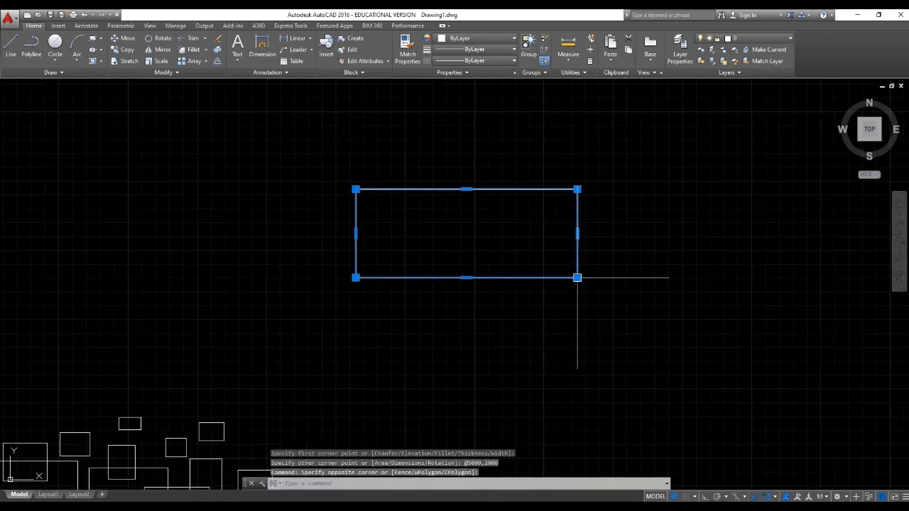
{"action": "key", "text": "Escape"}
{"action": "key", "text": "Escape"}
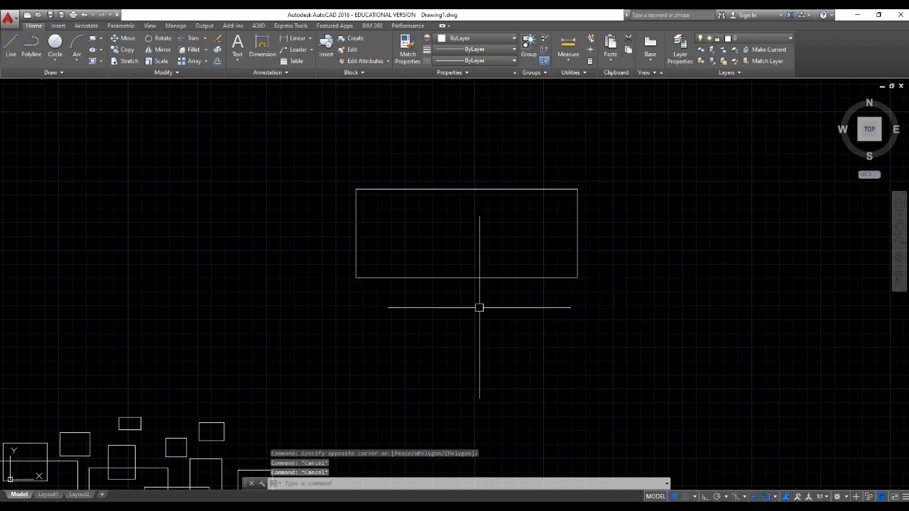
- Select the 5000 by 2000 rectangle and stretch its bottom edge downward by 1000 with the edge's midpoint grip
{"action": "left_click", "coordinate": [475, 312]}
{"action": "left_click", "coordinate": [450, 270]}
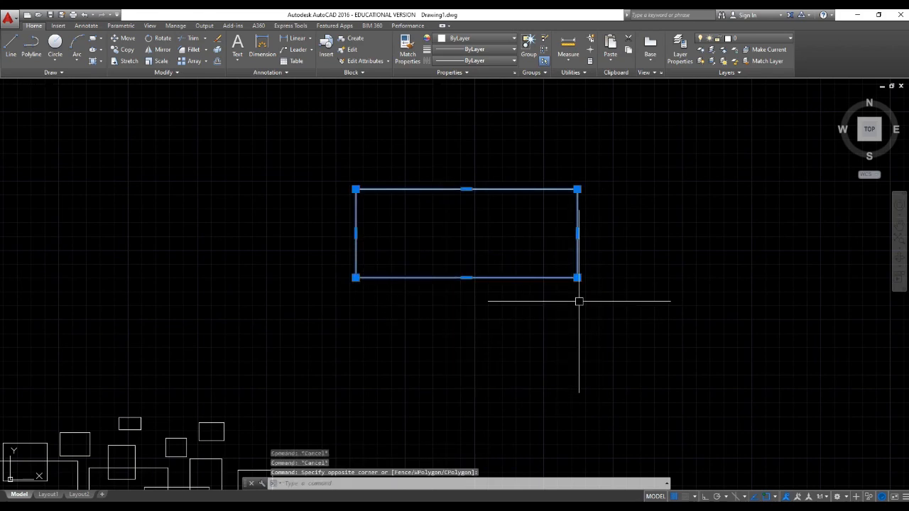
{"action": "mouse_move", "coordinate": [577, 277]}
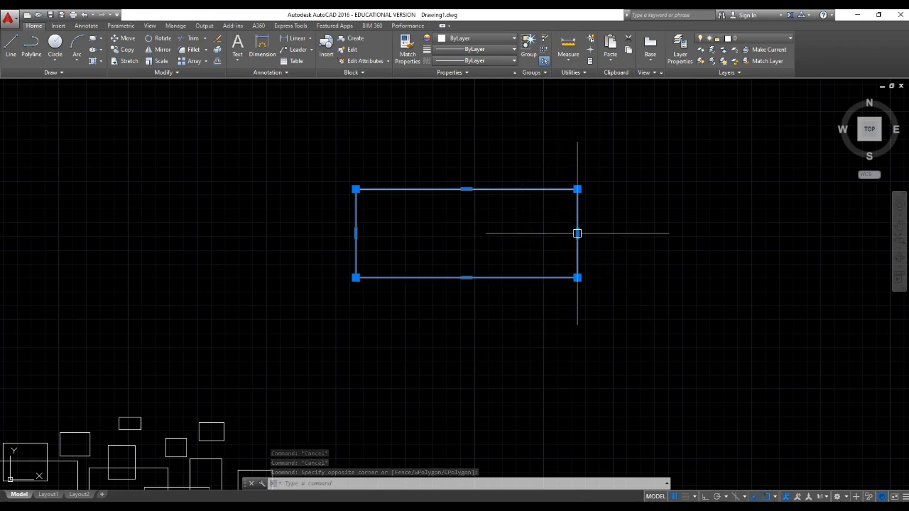
{"action": "left_click", "coordinate": [467, 278]}
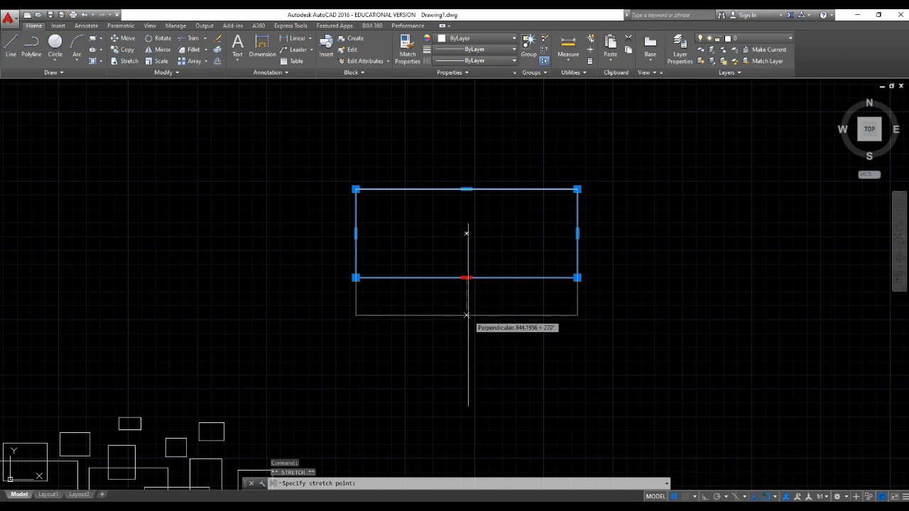
{"action": "type", "text": "10"}
{"action": "key", "text": "Return"}
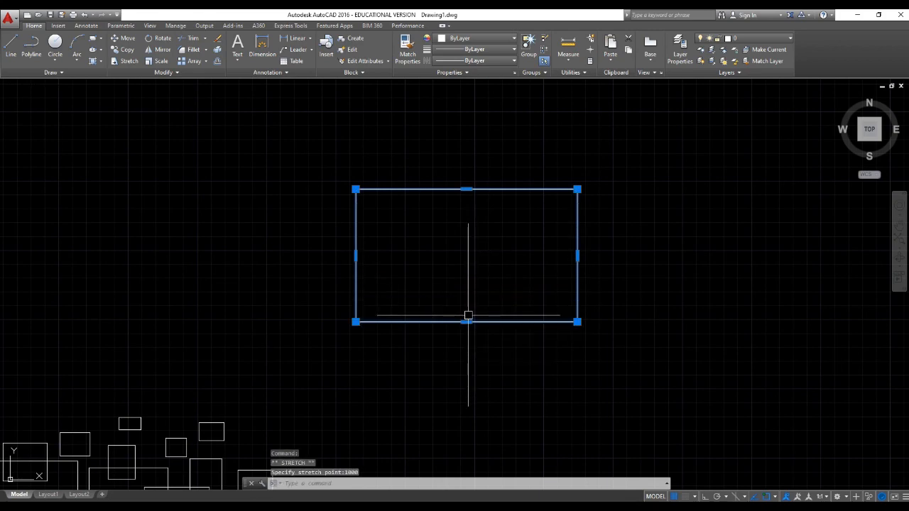
- Reselect the stretched rectangle with a crossing window over its bottom edge and check the dimensions at its lower-right corner grip
{"action": "key", "text": "Escape"}
{"action": "left_click", "coordinate": [535, 328]}
{"action": "left_click", "coordinate": [510, 304]}
{"action": "mouse_move", "coordinate": [576, 322]}
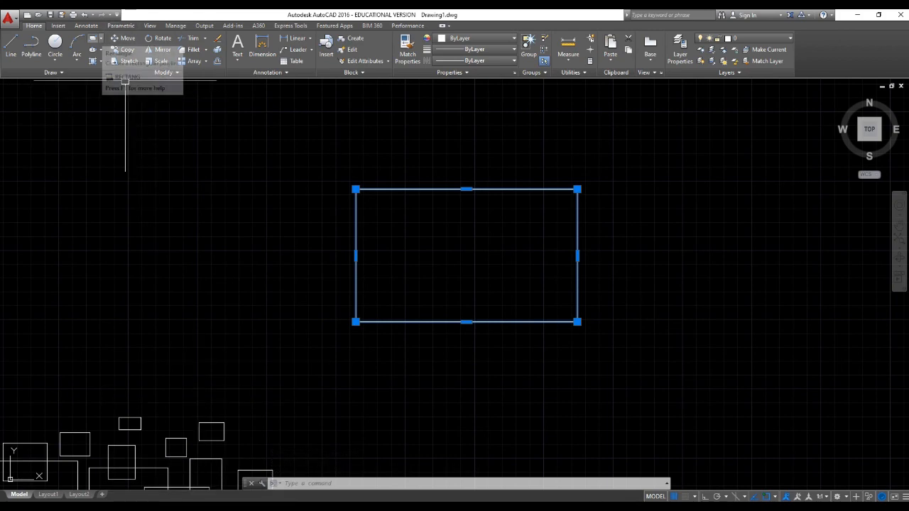
- Draw a 5-sided polygon inscribed in a circle of radius 2500 right of the rectangle, with Ortho on and one vertex pointing straight up
{"action": "left_click", "coordinate": [101, 38]}
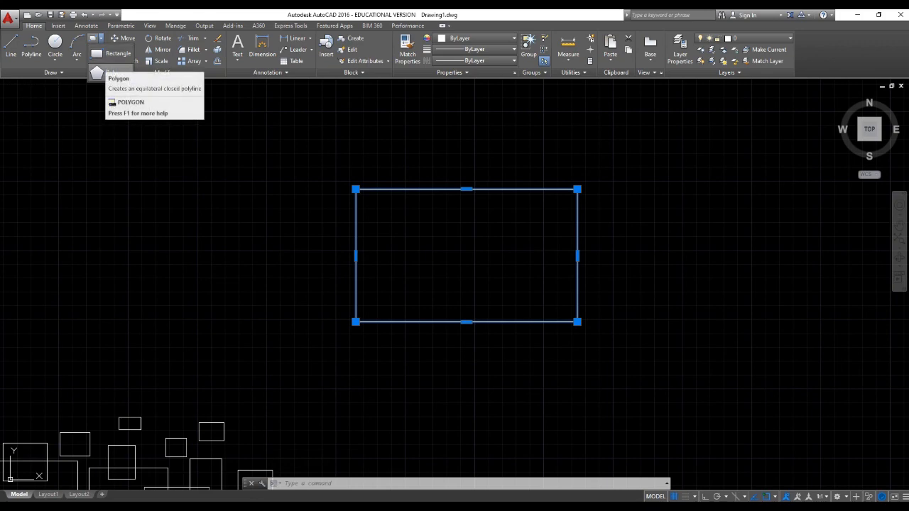
{"action": "left_click", "coordinate": [105, 70]}
{"action": "middle_click_drag", "start_coordinate": [353, 278], "coordinate": [280, 282]}
{"action": "middle_click_drag", "start_coordinate": [581, 275], "coordinate": [467, 264]}
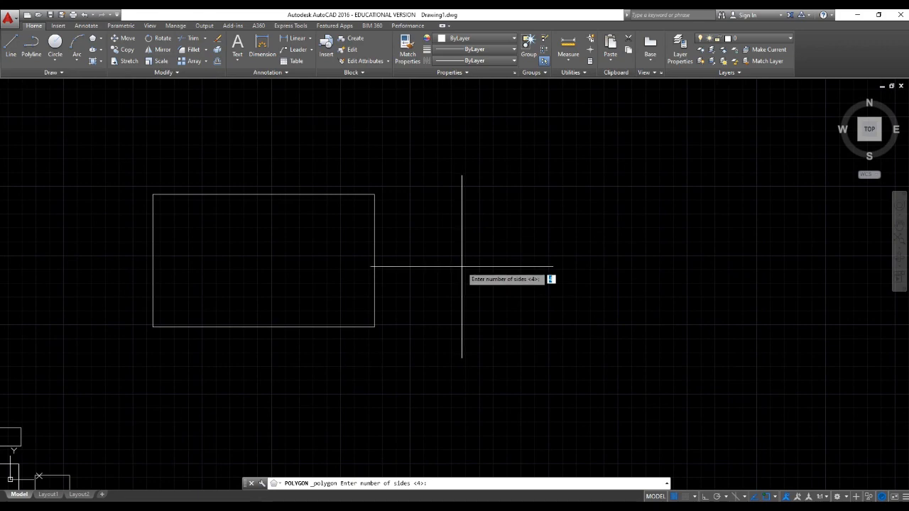
{"action": "type", "text": "5"}
{"action": "key", "text": "Return"}
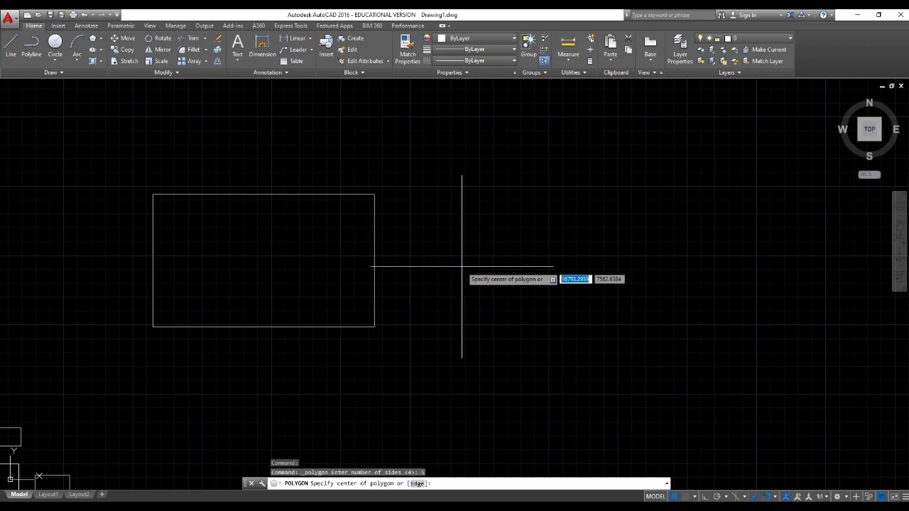
{"action": "left_click", "coordinate": [506, 320]}
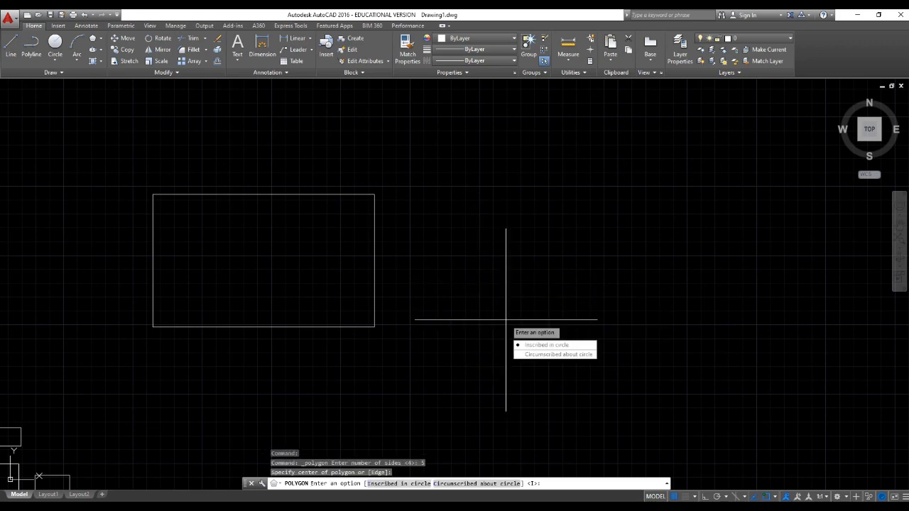
{"action": "key", "text": "Return"}
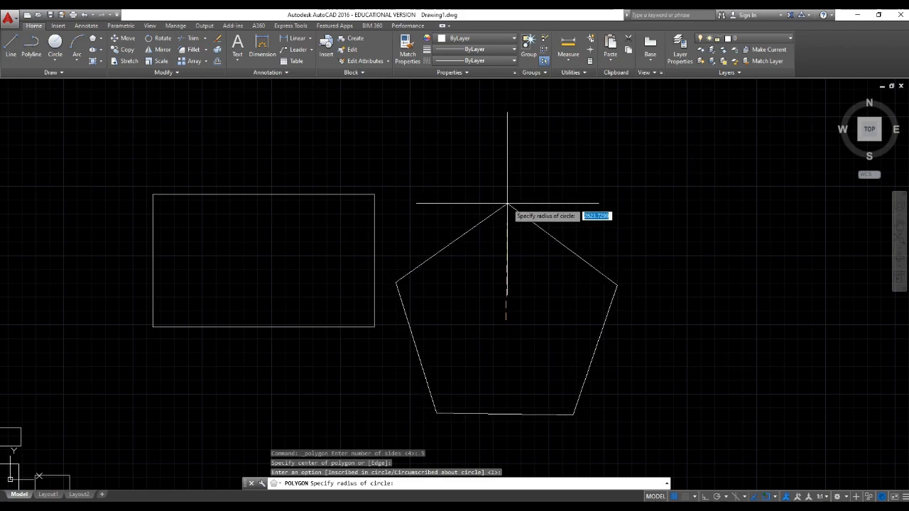
{"action": "key", "text": "F8"}
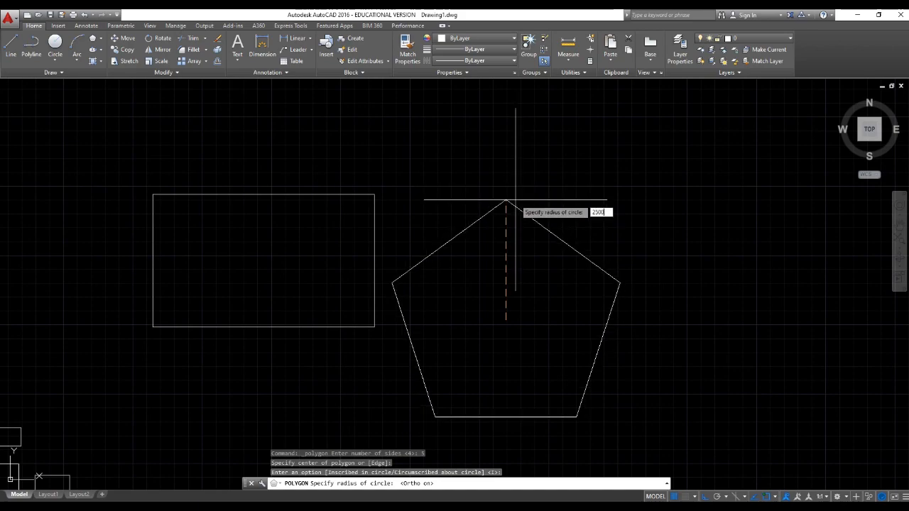
{"action": "key", "text": "Return"}
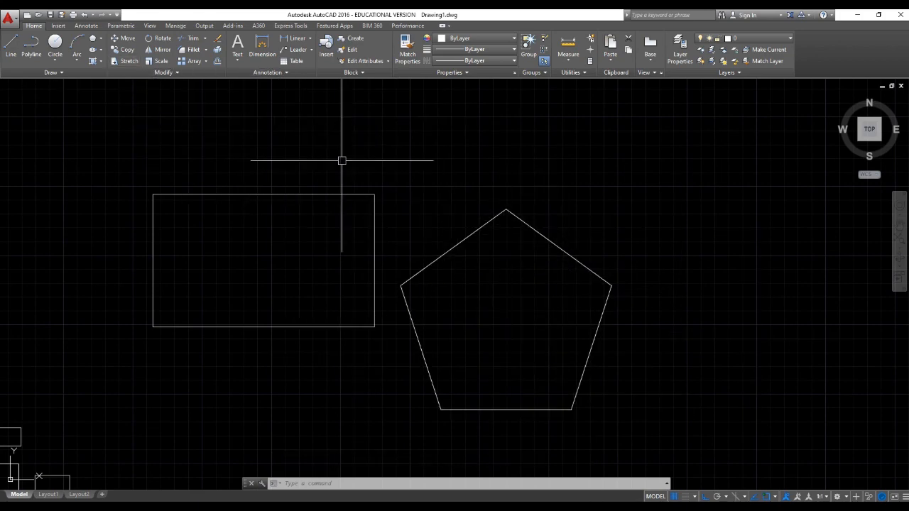
- Draw a 10-sided polygon inscribed in a circle of radius about 2350, overlapping the pentagon's upper-right side
{"action": "left_click", "coordinate": [100, 39]}
{"action": "left_click", "coordinate": [114, 73]}
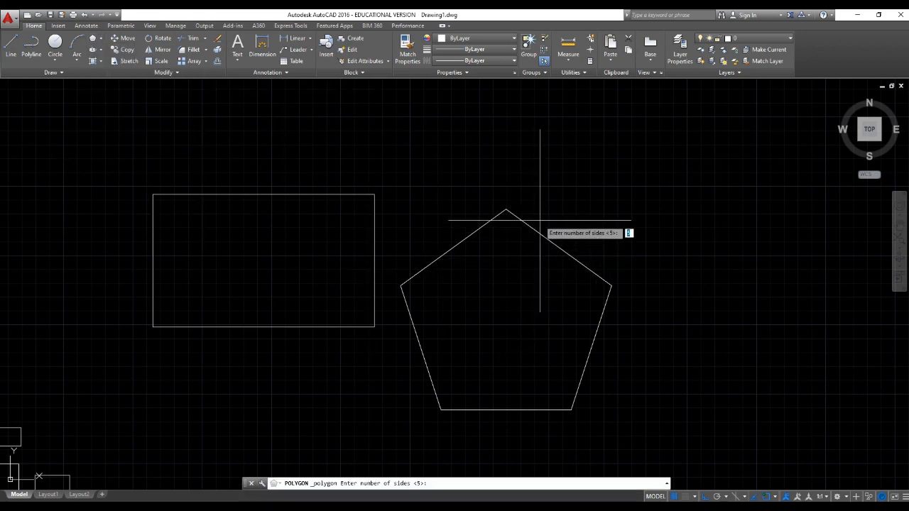
{"action": "key", "text": "Return"}
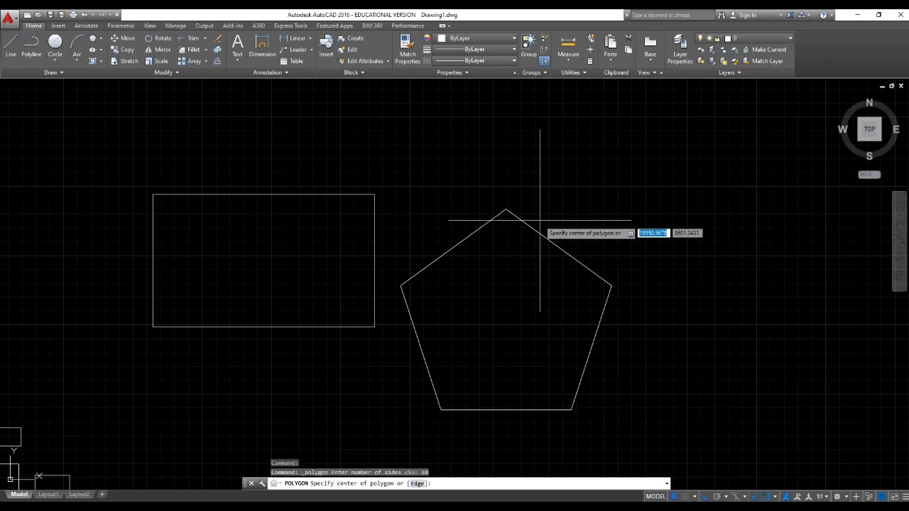
{"action": "key", "text": "Return"}
{"action": "left_click", "coordinate": [618, 238]}
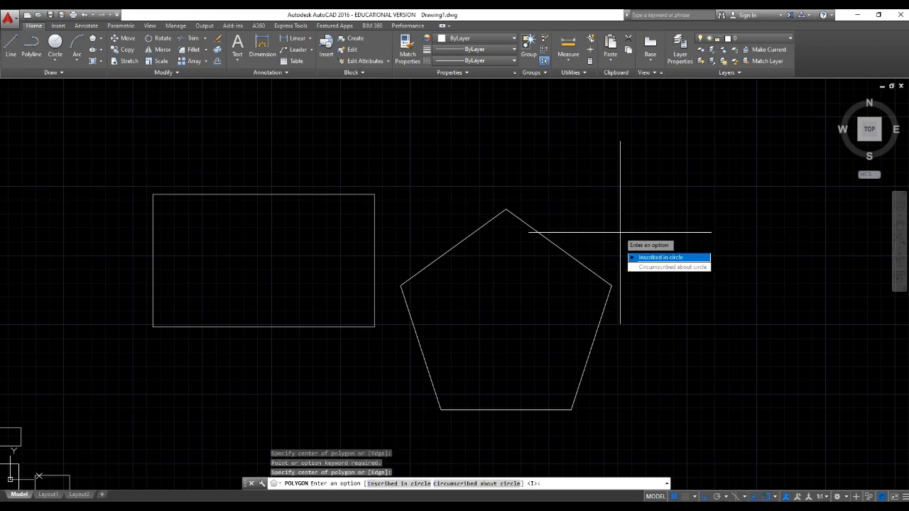
{"action": "key", "text": "Return"}
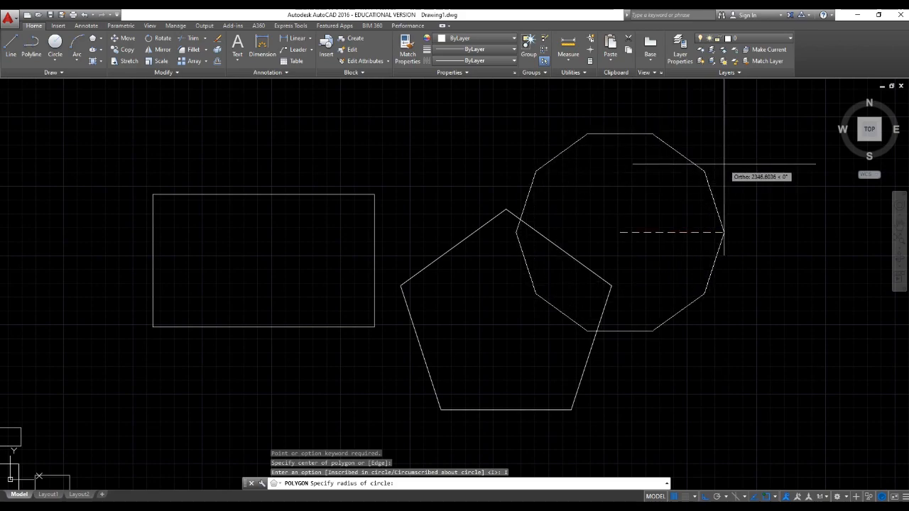
{"action": "left_click", "coordinate": [723, 191]}
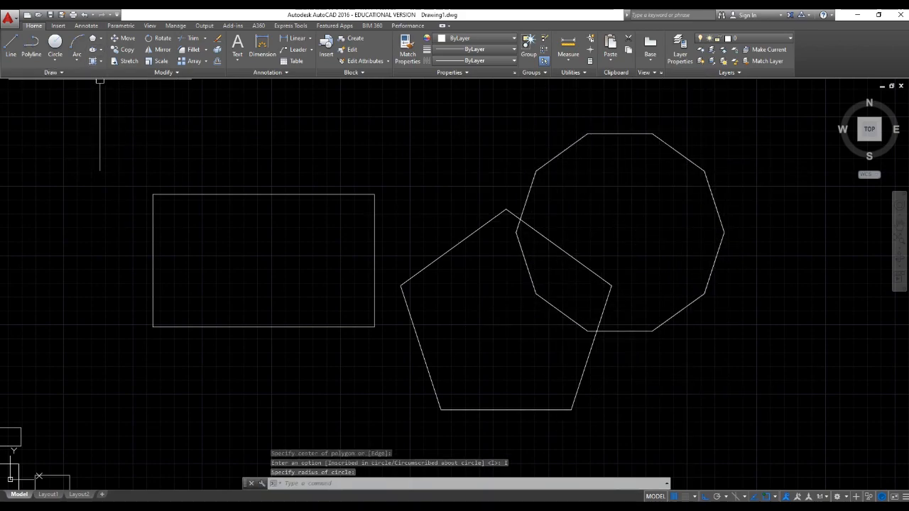
- Draw a small upright rectangle below and slightly right of the 10-sided polygon
{"action": "left_click", "coordinate": [93, 38]}
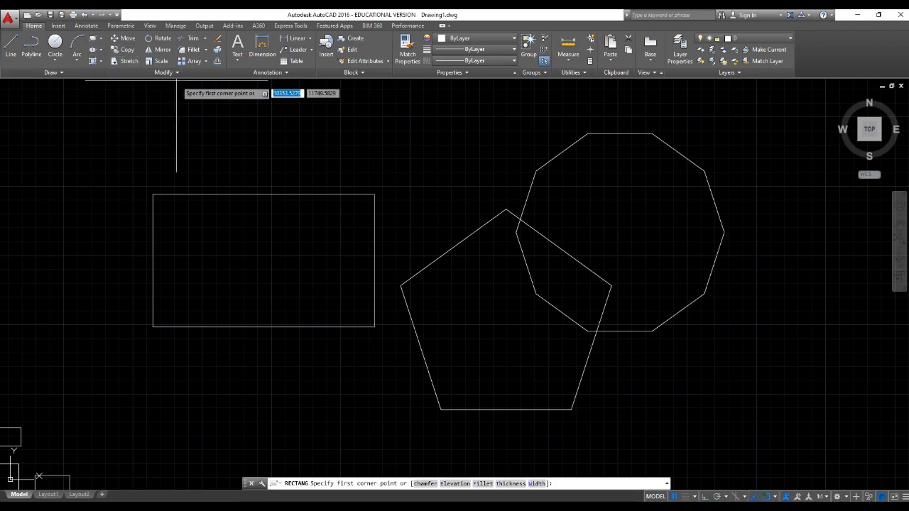
{"action": "left_click", "coordinate": [682, 341]}
{"action": "left_click", "coordinate": [701, 374]}
{"action": "left_click", "coordinate": [714, 387]}
{"action": "left_click", "coordinate": [723, 364]}
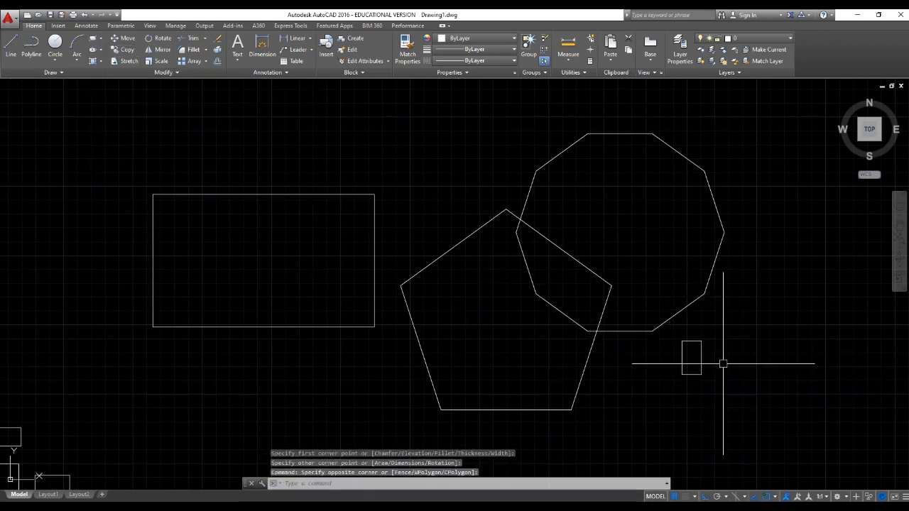
{"action": "left_click", "coordinate": [760, 412]}
{"action": "left_click", "coordinate": [544, 244]}
{"action": "scroll", "coordinate": [660, 275], "scroll_direction": "down", "scroll_amount": 3}
{"action": "middle_click_drag", "start_coordinate": [691, 380], "coordinate": [623, 308]}
{"action": "left_click", "coordinate": [740, 395]}
{"action": "left_click", "coordinate": [359, 186]}
{"action": "left_click", "coordinate": [724, 386]}
{"action": "left_click", "coordinate": [558, 302]}
{"action": "scroll", "coordinate": [544, 266], "scroll_direction": "up", "scroll_amount": 2}
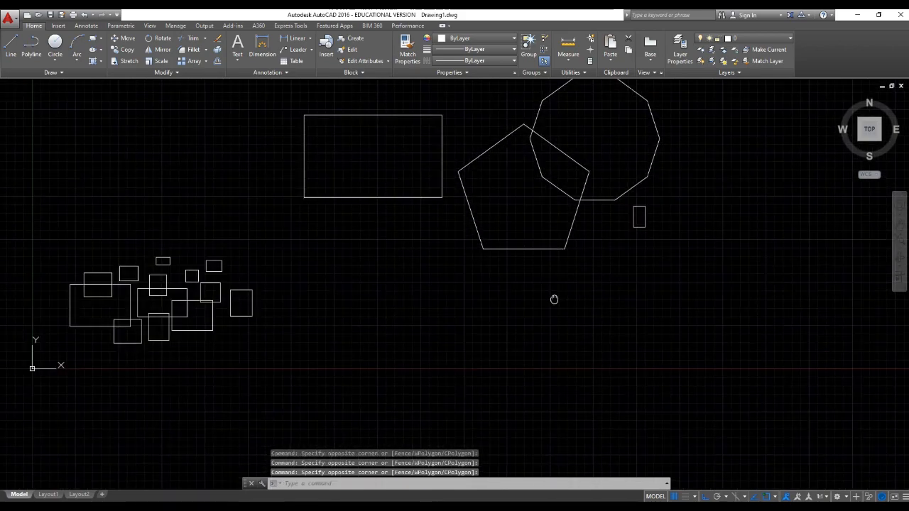
- Select all rectangles and polygons with one crossing window across the whole drawing and delete them
{"action": "left_click", "coordinate": [736, 377]}
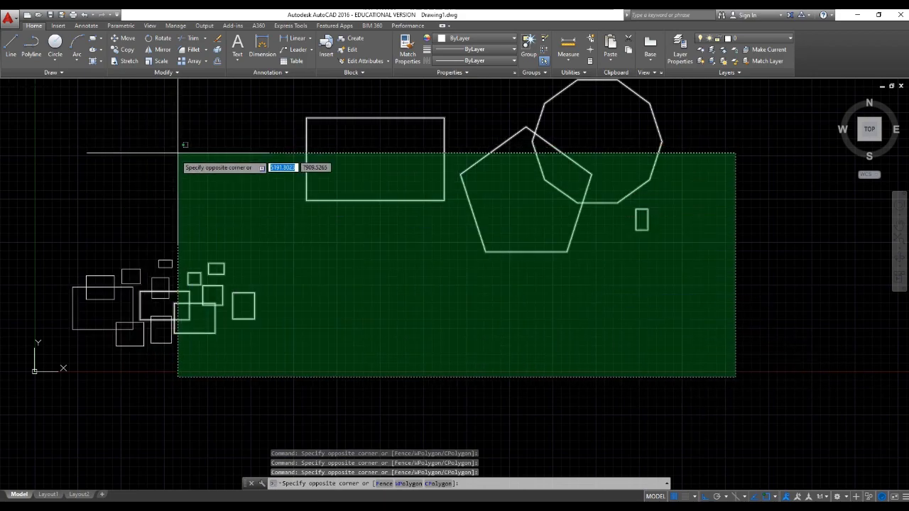
{"action": "left_click", "coordinate": [49, 110]}
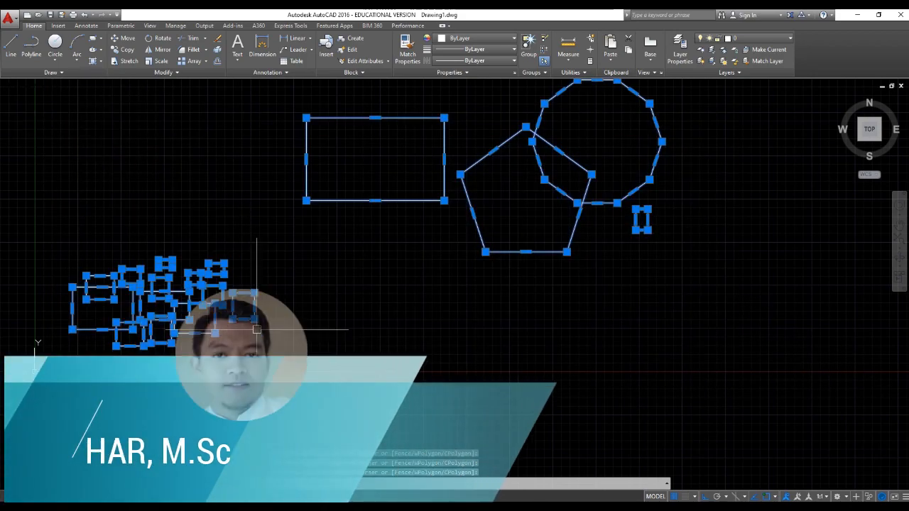
{"action": "key", "text": "Delete"}
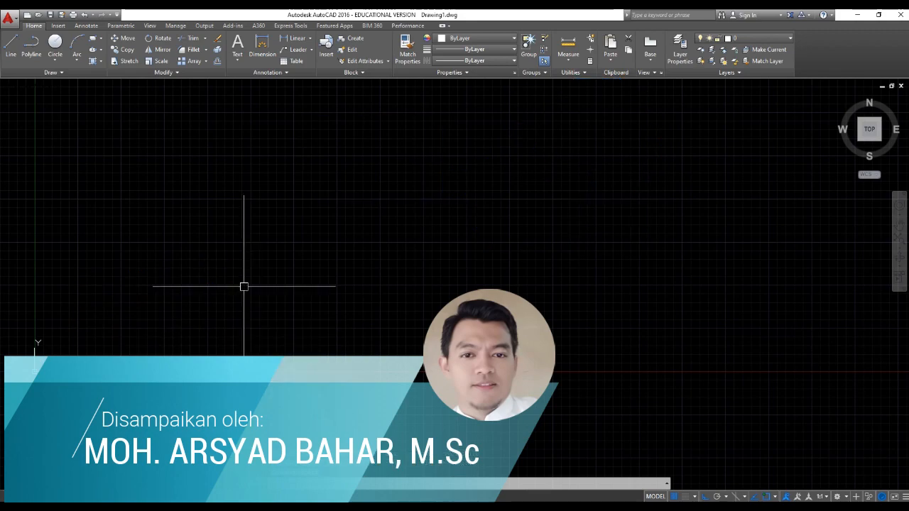